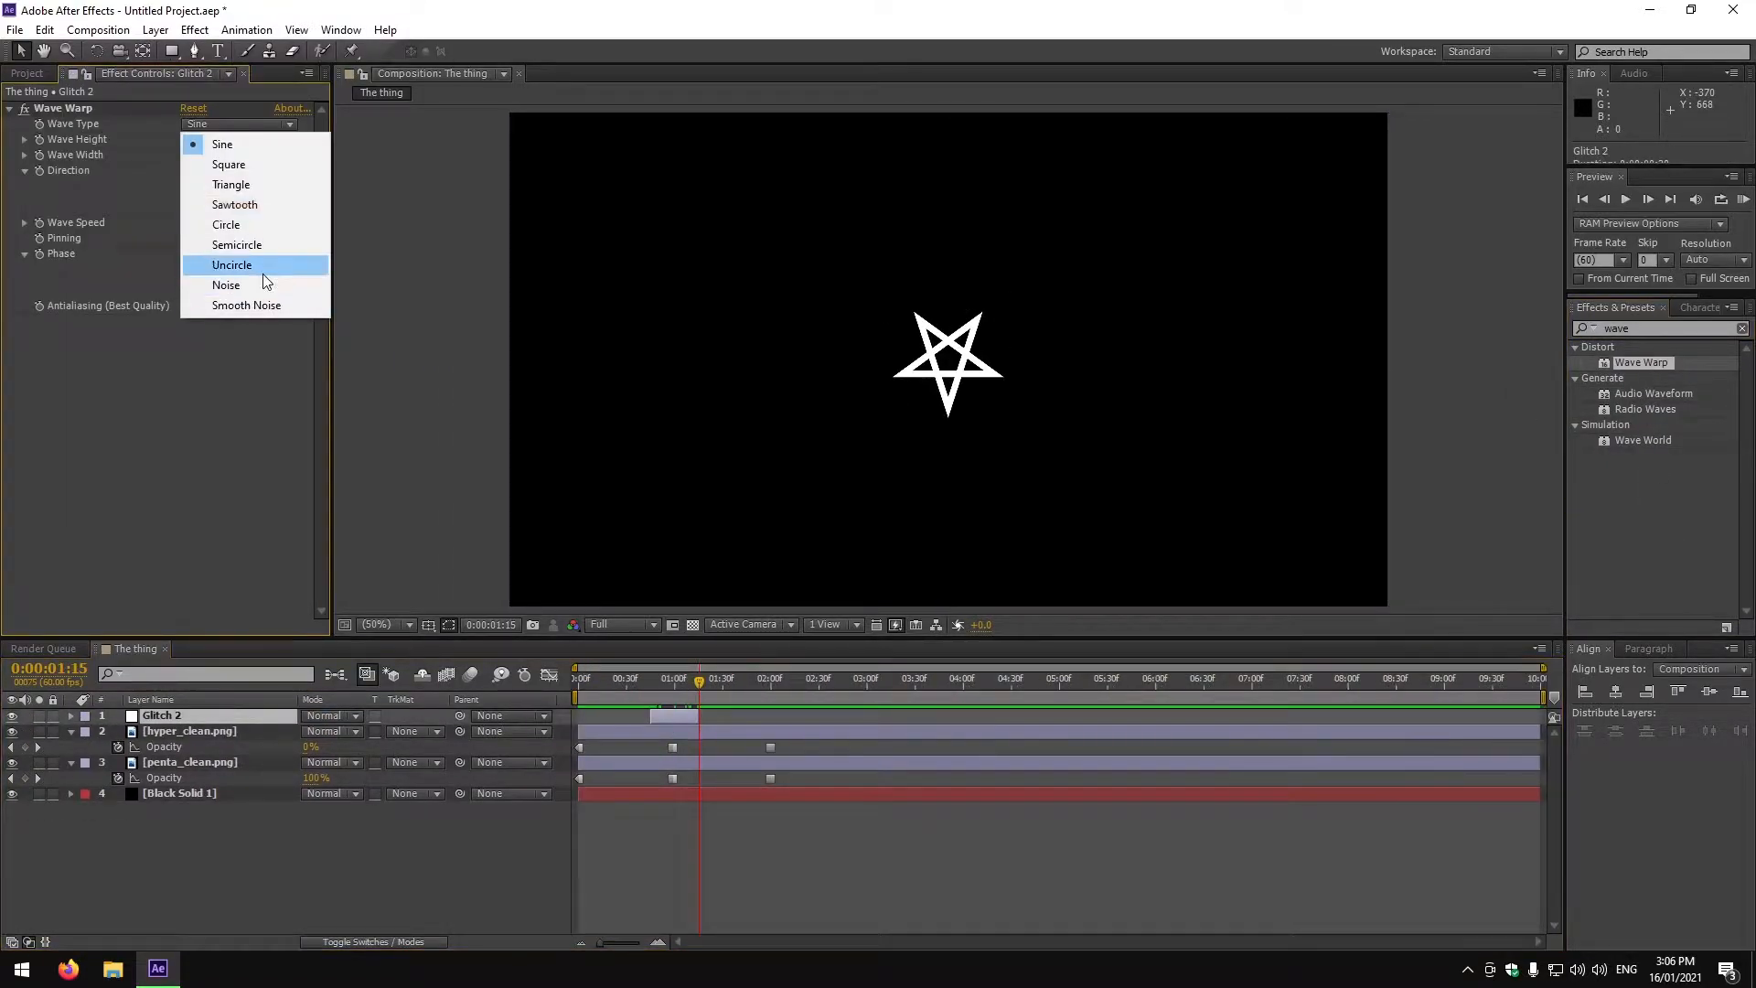
Adjust the glitch layer's Wave Warp settings and place a duplicated glitch layer further along the timeline.
left_click(265, 283)
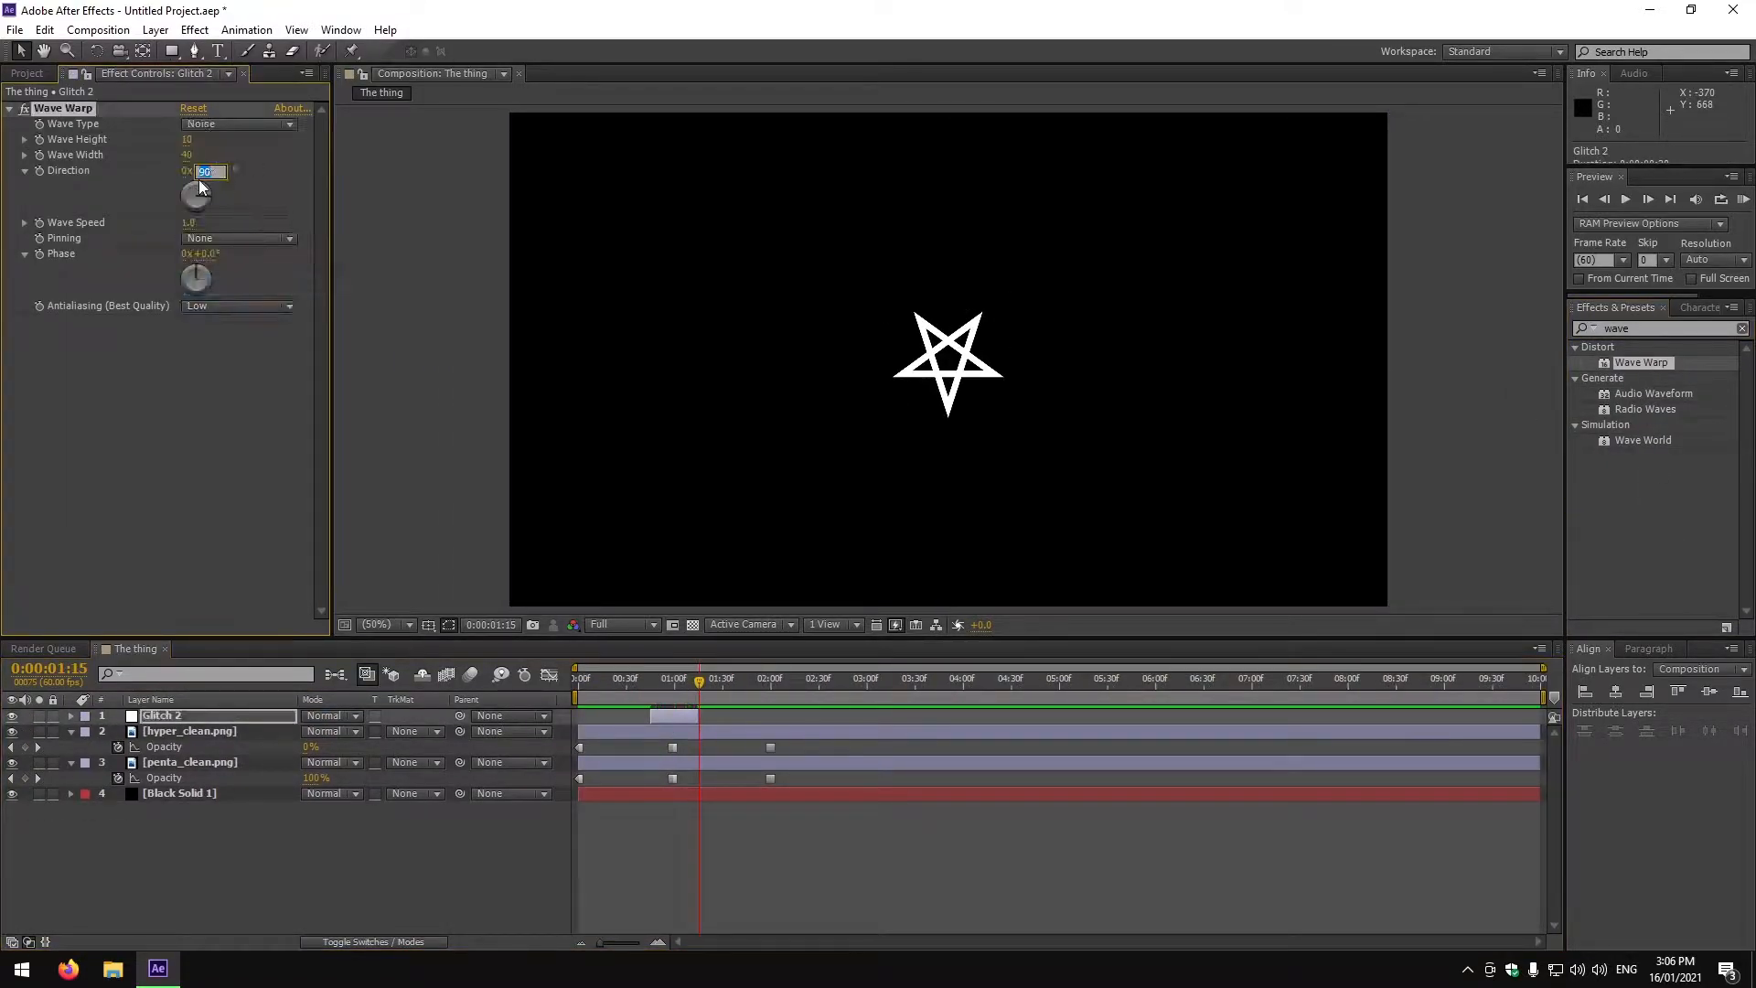
left_click(483, 860)
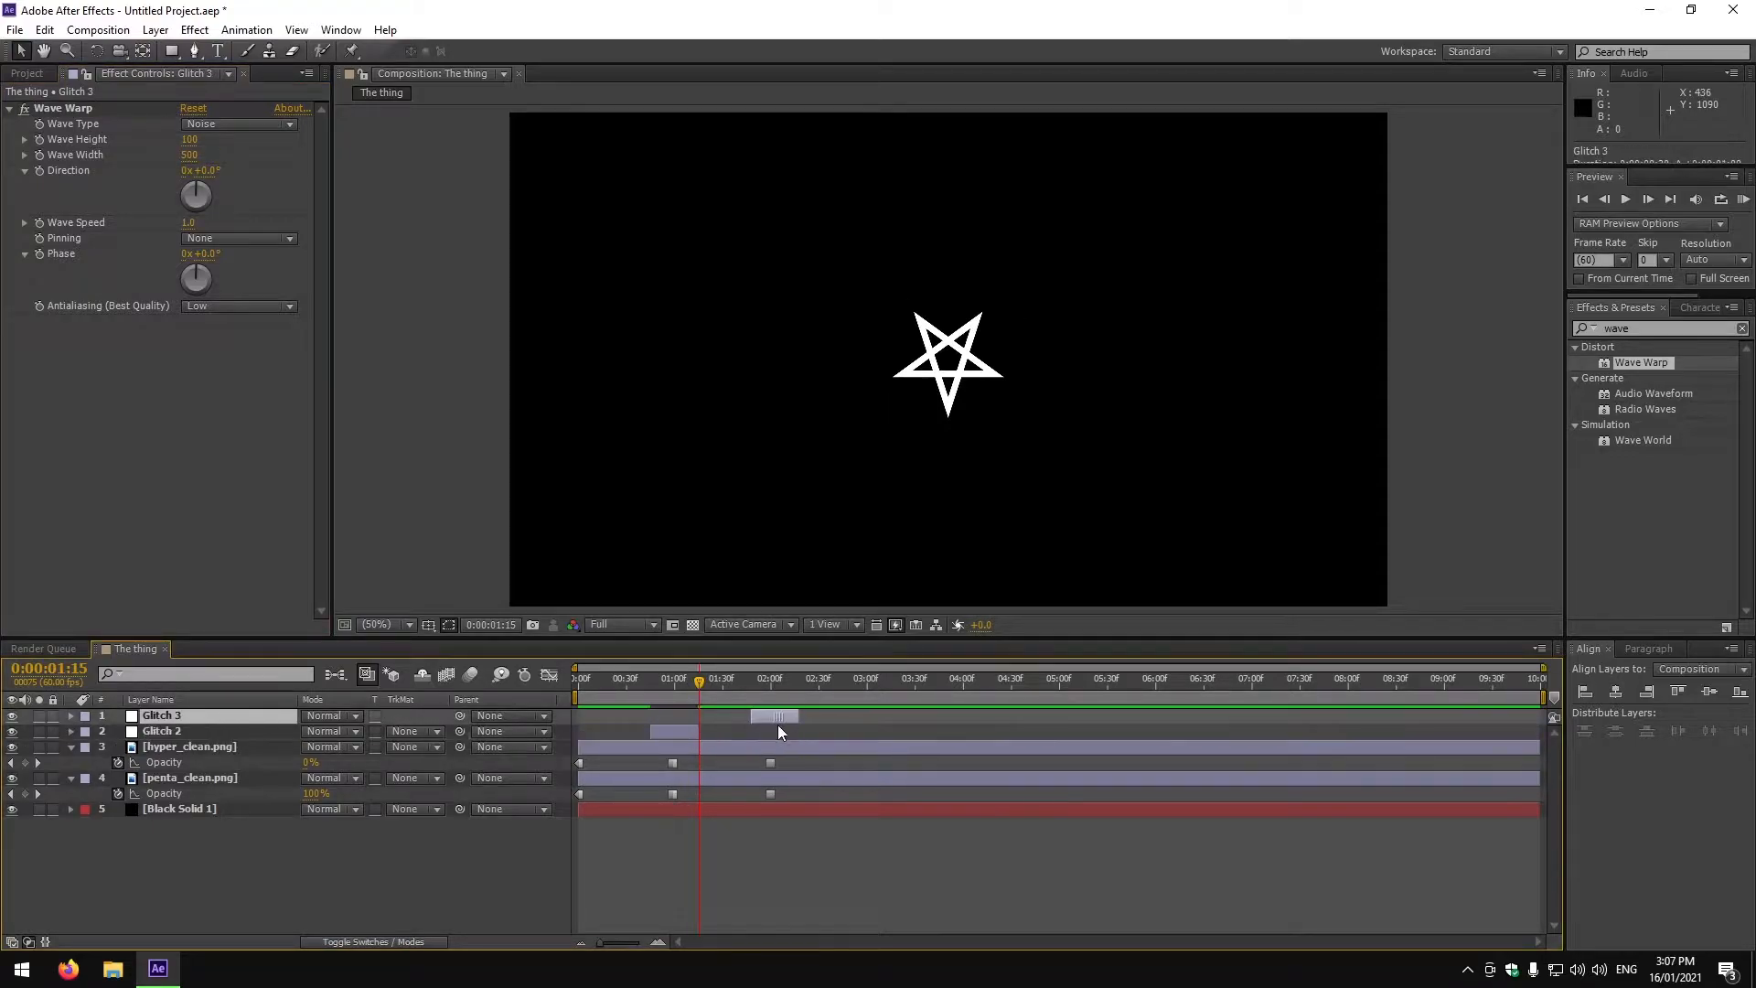
left_click(626, 829)
left_click_drag(625, 823, 700, 754)
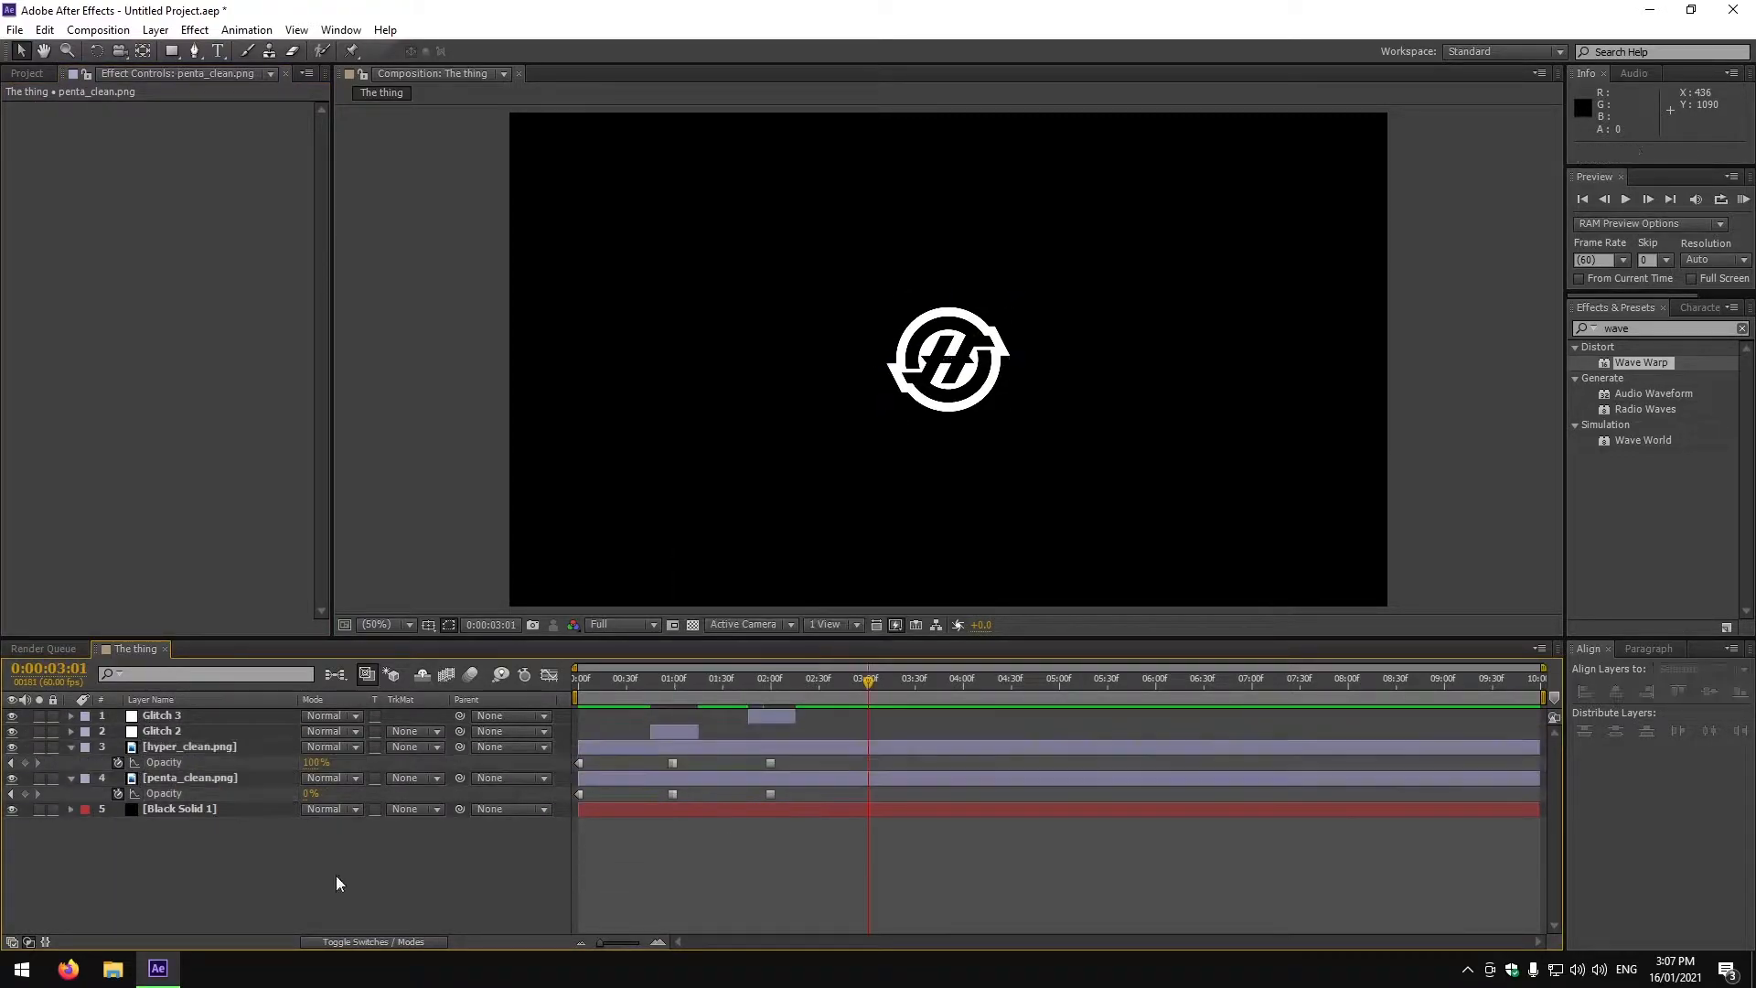
Set hyper_clean.png opacity to 0% and penta_clean.png opacity to 100% at the current time.
left_click(442, 881)
left_click(316, 763)
type("0")
left_click(311, 794)
type("100")
At a later time, set hyper_clean.png opacity to 100% and penta_clean.png opacity to 0%.
left_click_drag(869, 683, 1059, 732)
left_click(311, 763)
type("100")
left_click(312, 794)
type("0")
At the next glitch point, set hyper_clean.png opacity back to 0% and penta_clean.png to 100%.
left_click(312, 763)
type("0")
left_click(312, 795)
type("100")
Duplicate the glitch layer several times and offset each copy along the timeline.
key("ctrl+d")
left_click_drag(775, 718, 960, 716)
key("ctrl+d")
key("ctrl+d")
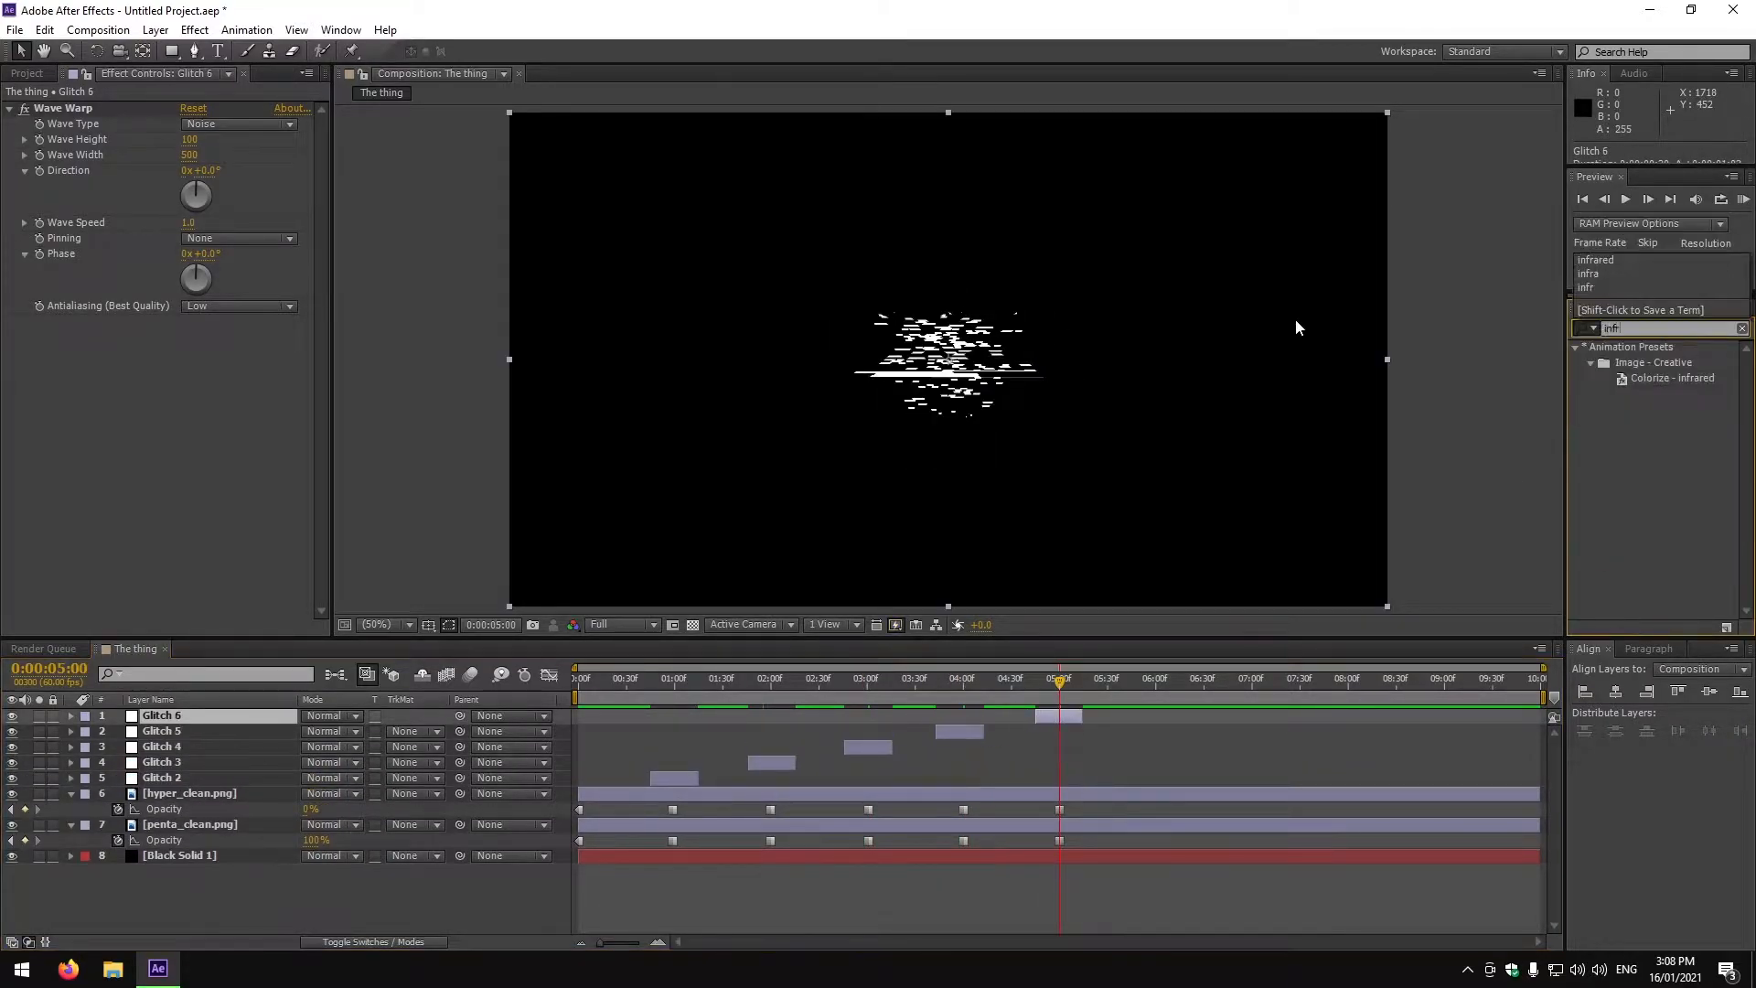
Apply the Colorize - Infrared preset to the glitch layer and preview the animation from the start.
left_click_drag(460, 731, 183, 778)
left_click_drag(1059, 683, 579, 683)
left_click(1627, 201)
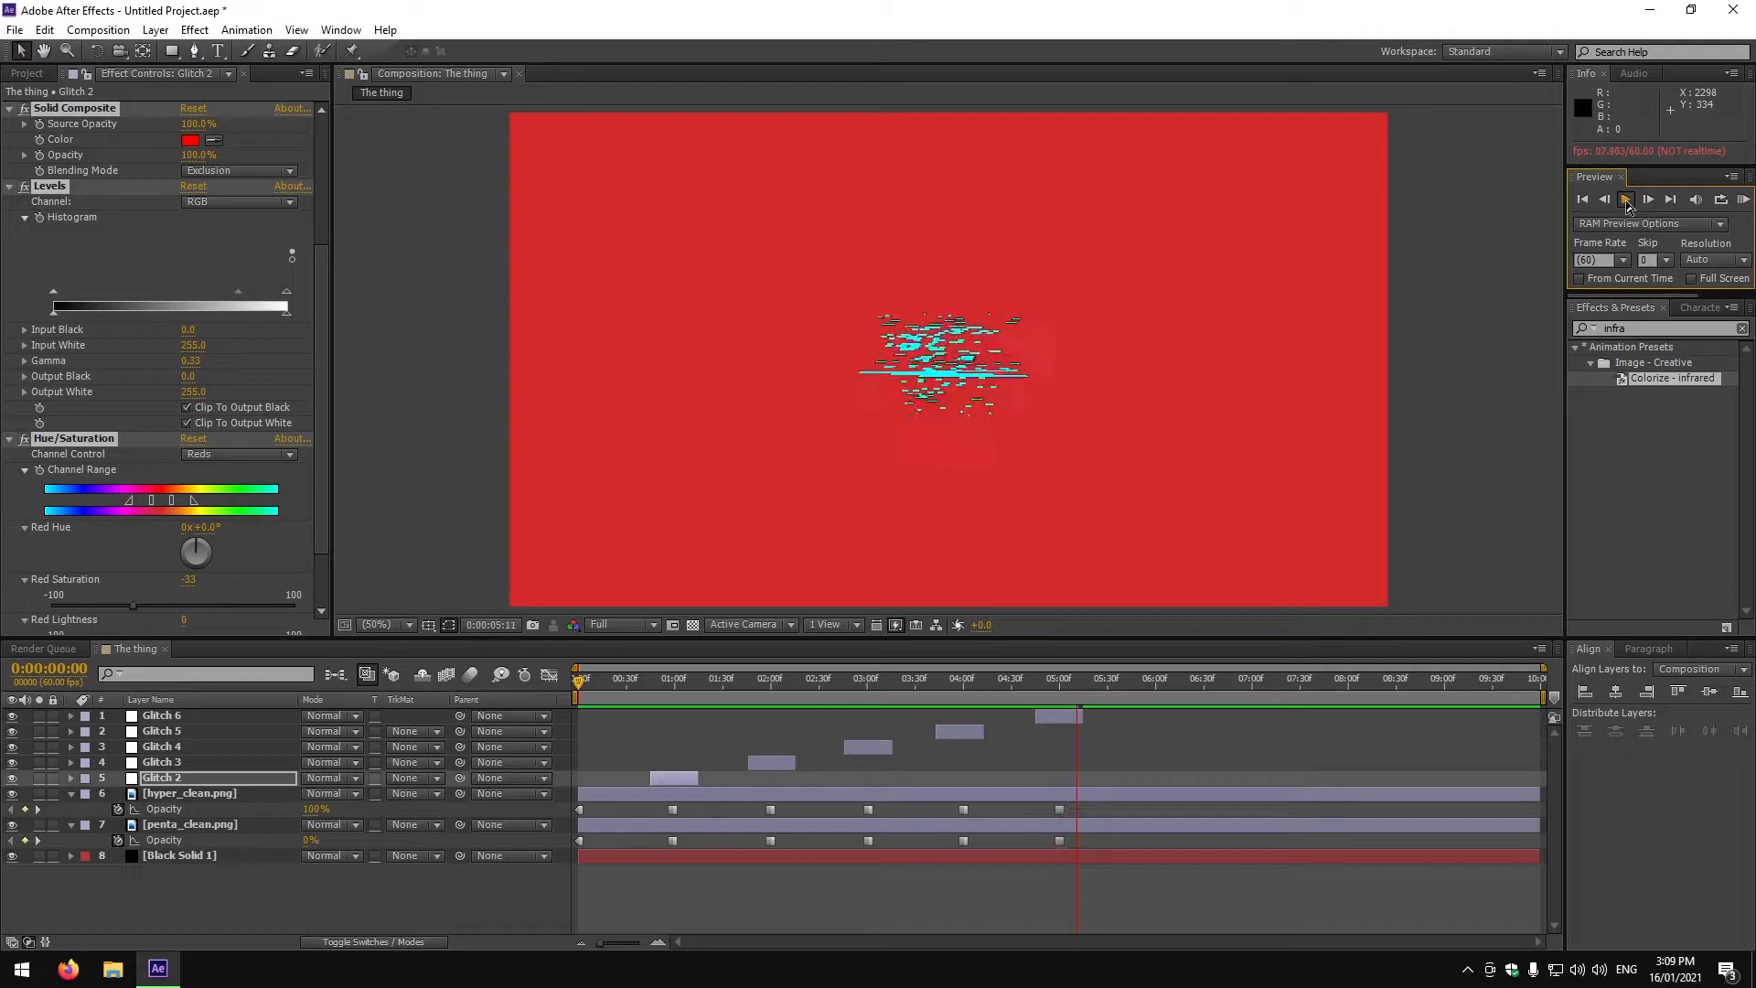
Animate hyper_clean.png's Position with keyframes over the first two seconds and preview it.
left_click(618, 797)
left_click(619, 797)
key("p")
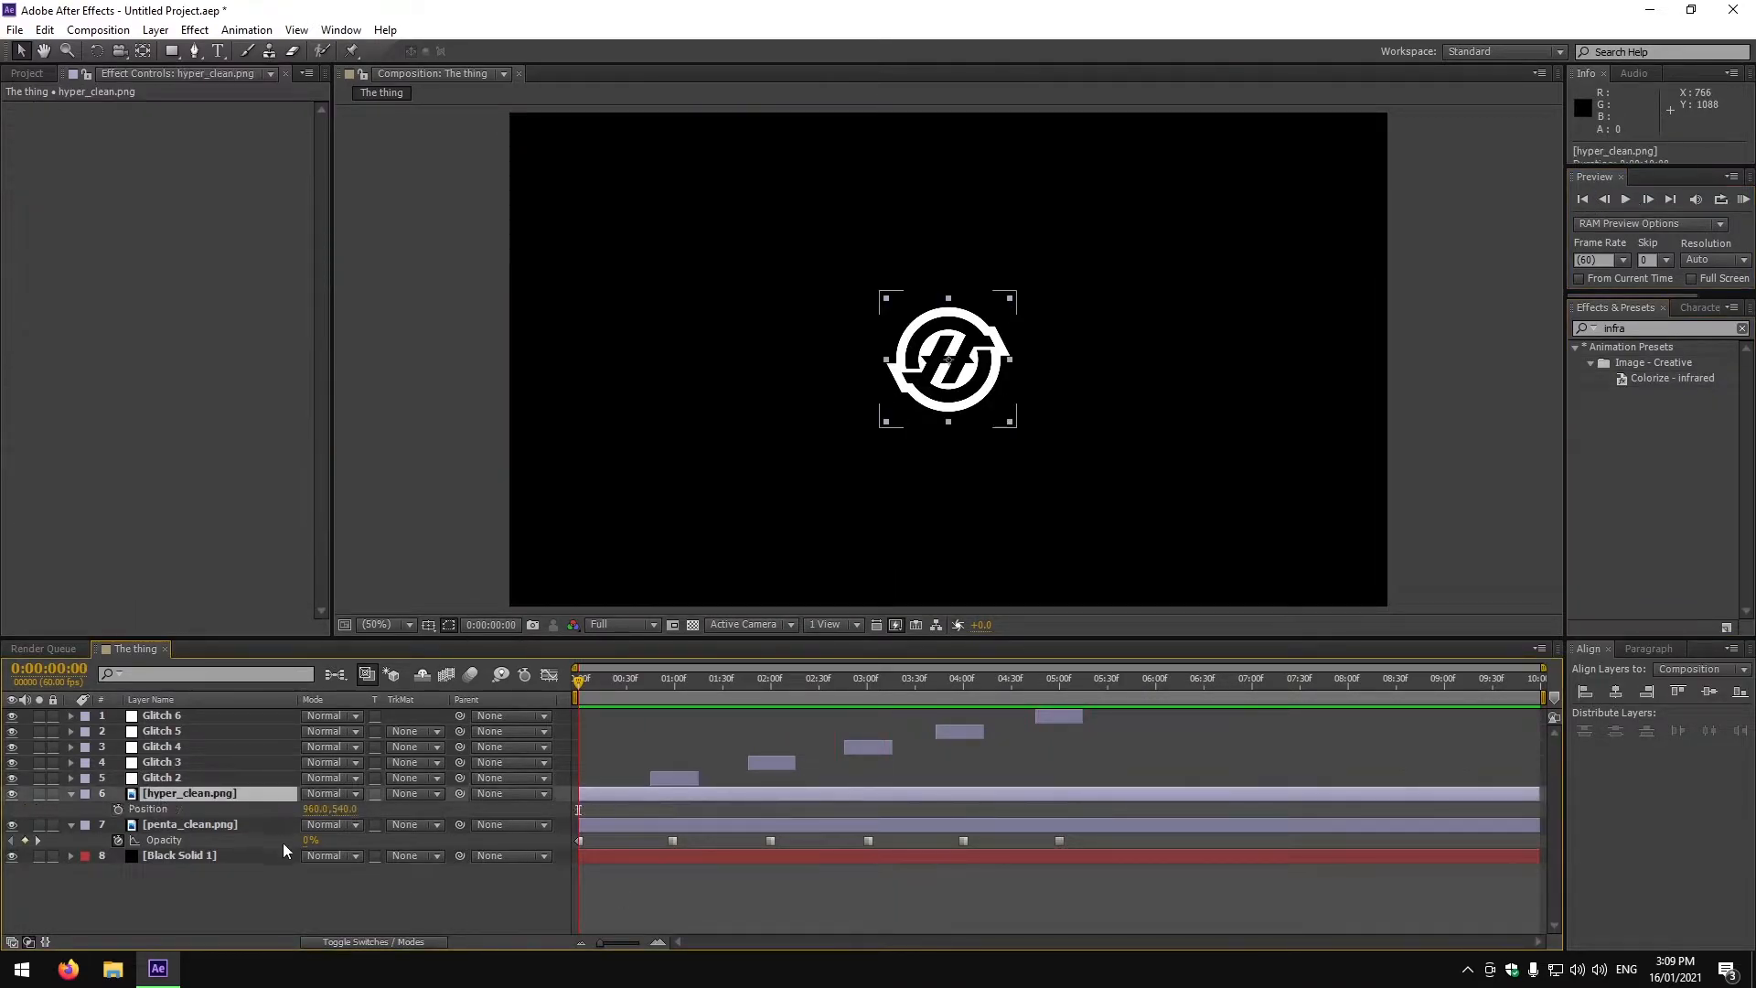
left_click(118, 810)
left_click_drag(579, 682, 674, 683)
left_click(316, 810)
left_click(323, 908)
left_click_drag(316, 810, 934, 814)
left_click_drag(347, 809, 685, 825)
left_click_drag(674, 682, 771, 726)
left_click_drag(317, 810, 146, 809)
left_click(1582, 199)
left_click(1626, 199)
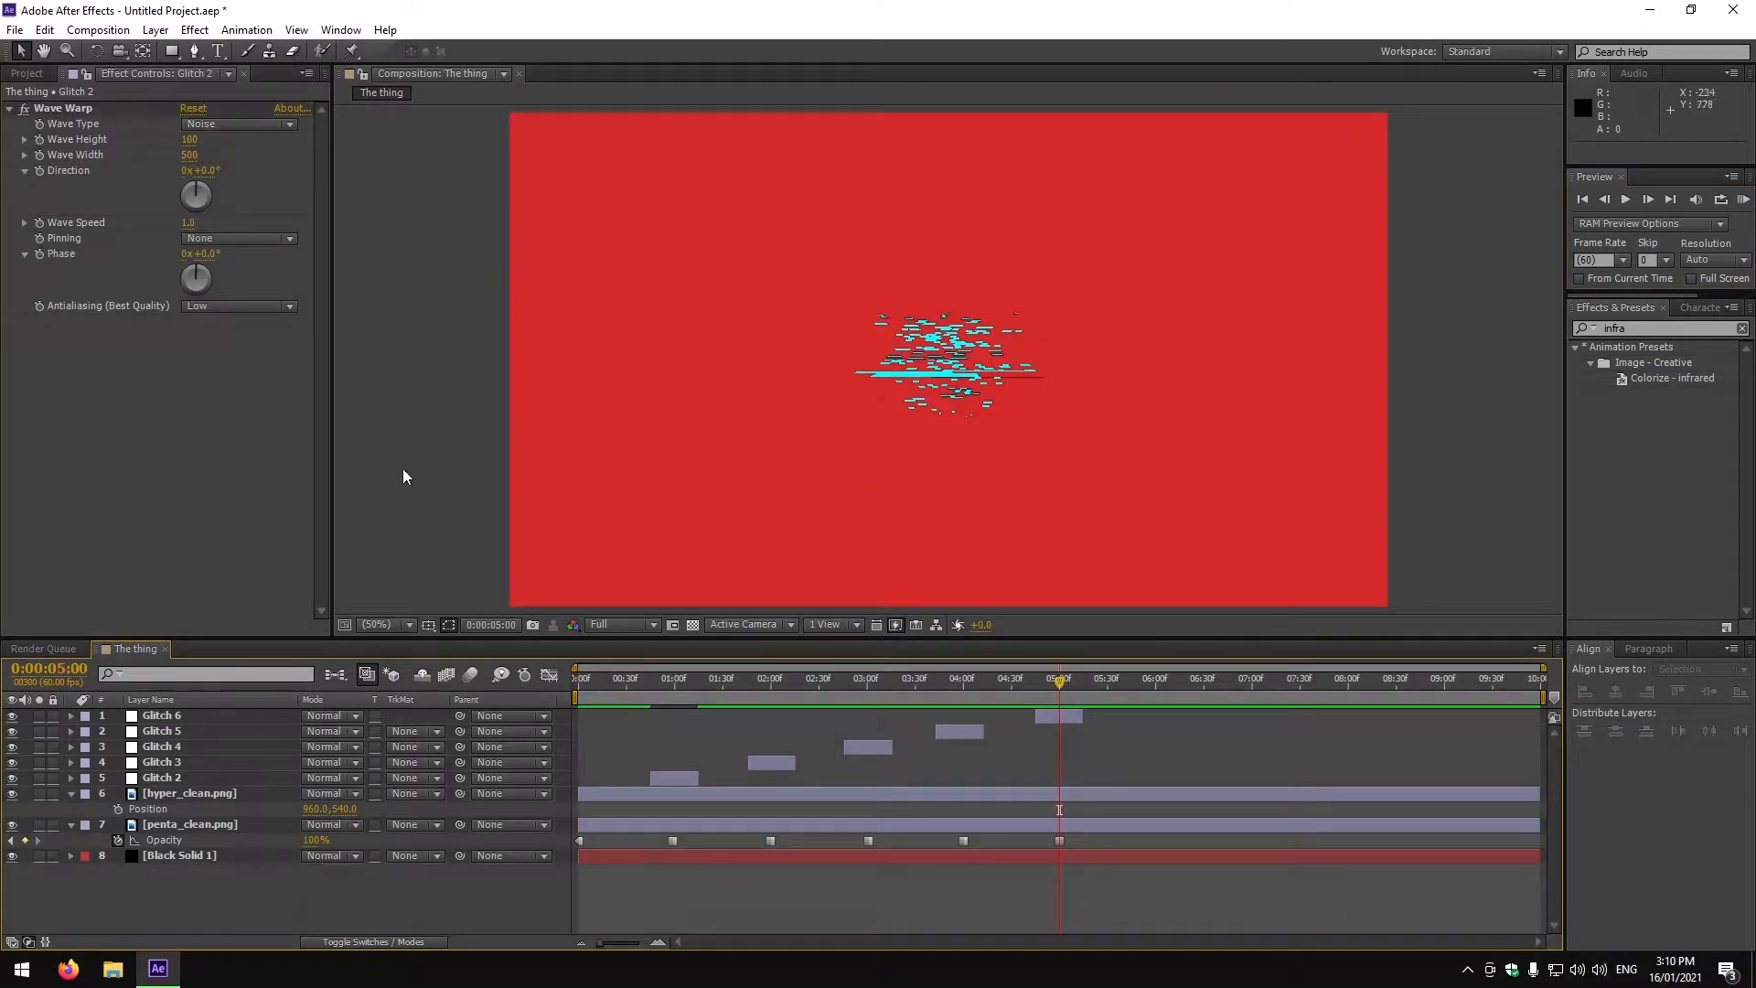
Draw a rectangle shape layer over the composition.
left_click(172, 51)
left_click_drag(594, 226, 802, 431)
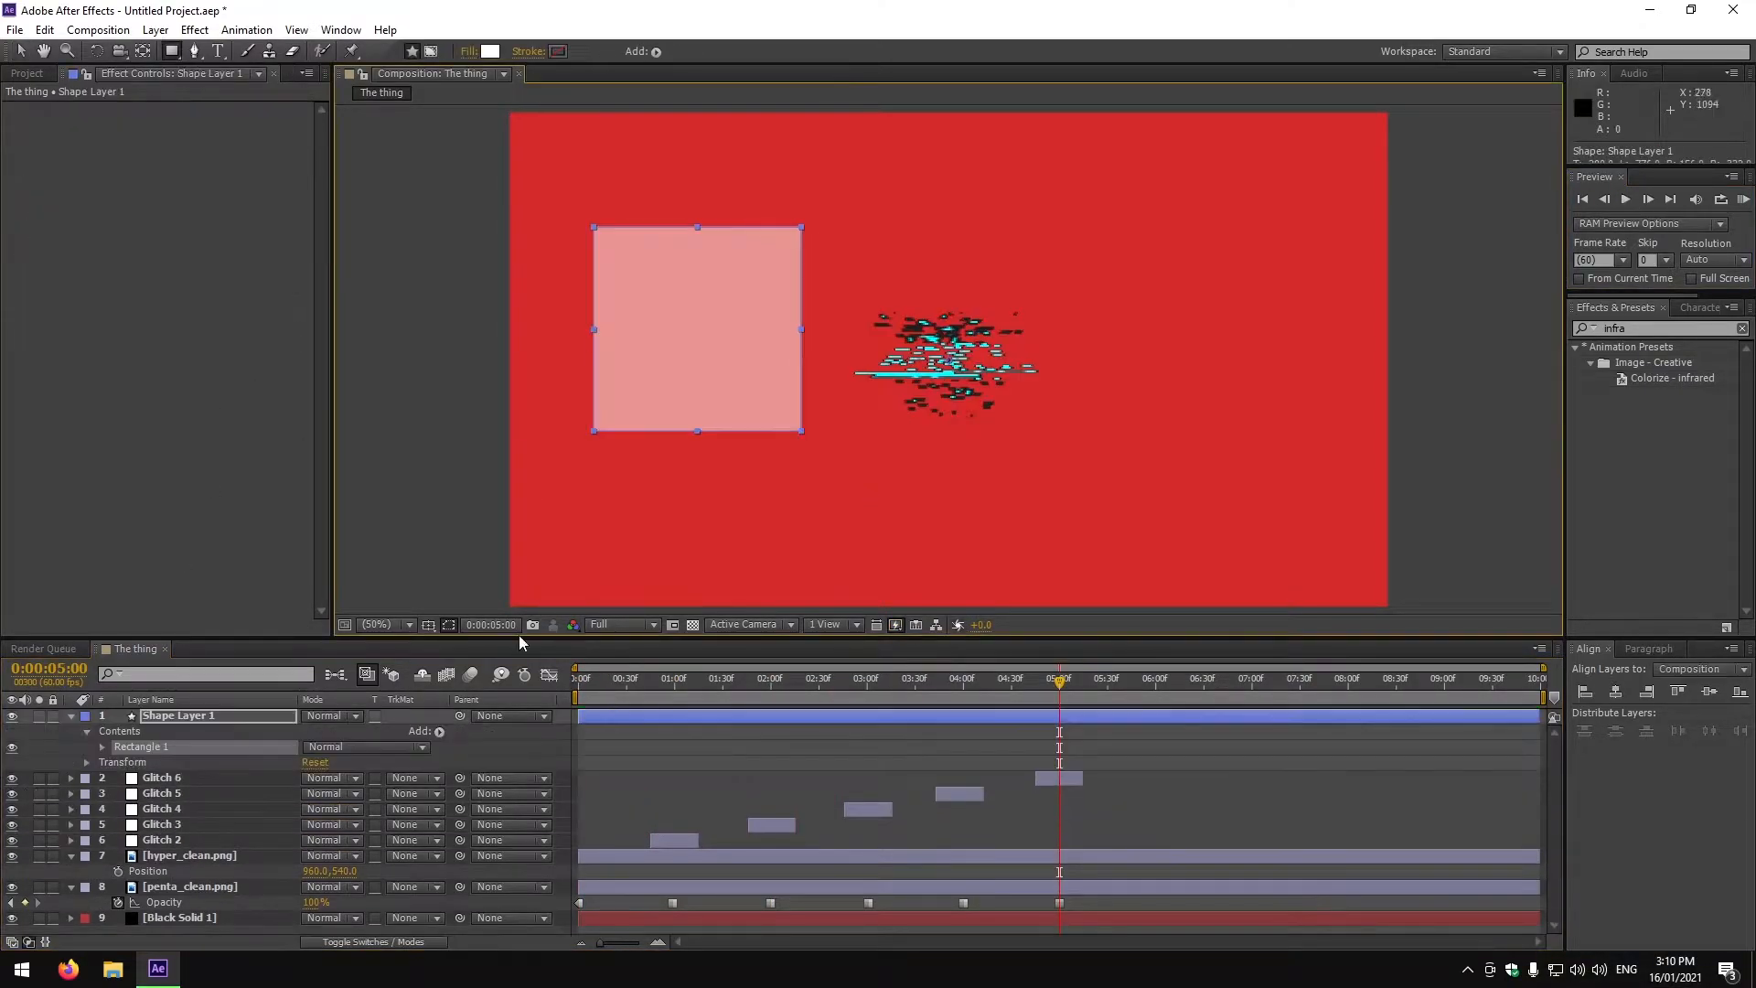
left_click(1583, 200)
key("ctrl+t")
left_click(201, 718)
Keyframe the shape layer's Position across the timeline and preview the animation.
key("p")
left_click(118, 731)
left_click_drag(579, 683, 1082, 747)
left_click_drag(317, 732, 1443, 732)
left_click_drag(348, 732, 9, 732)
left_click(1583, 199)
left_click(1627, 200)
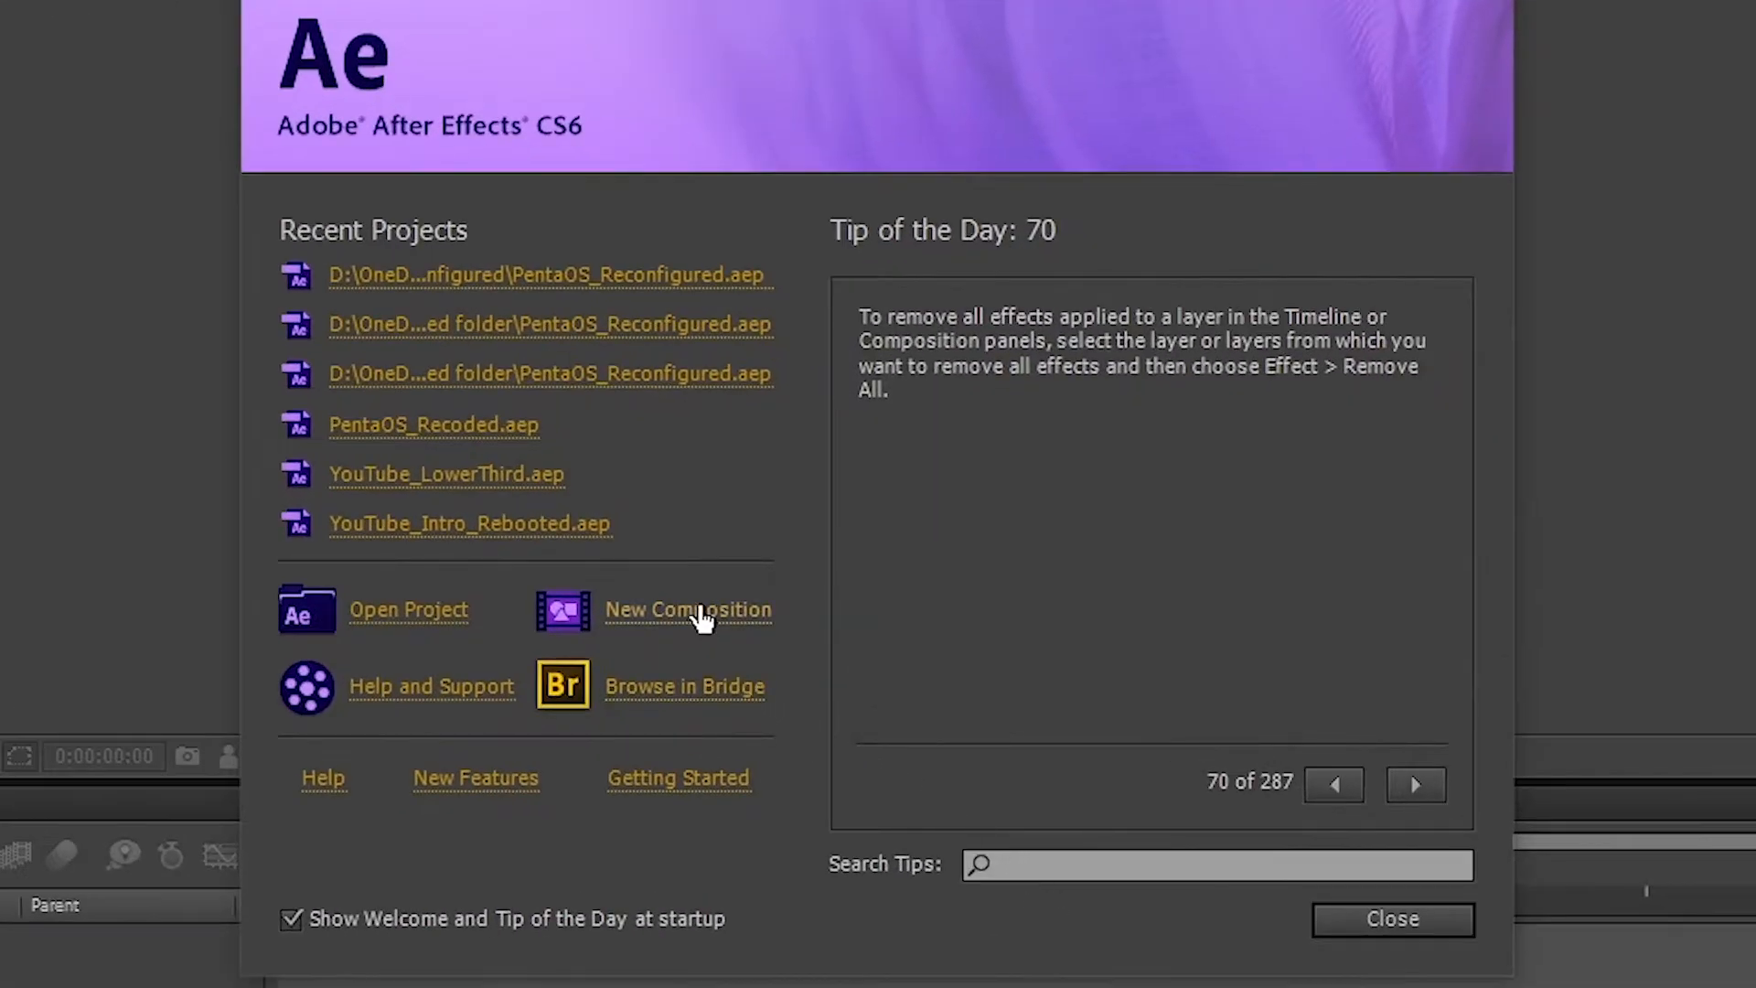
Create a new composition named My first animation.
left_click(788, 552)
left_click(700, 615)
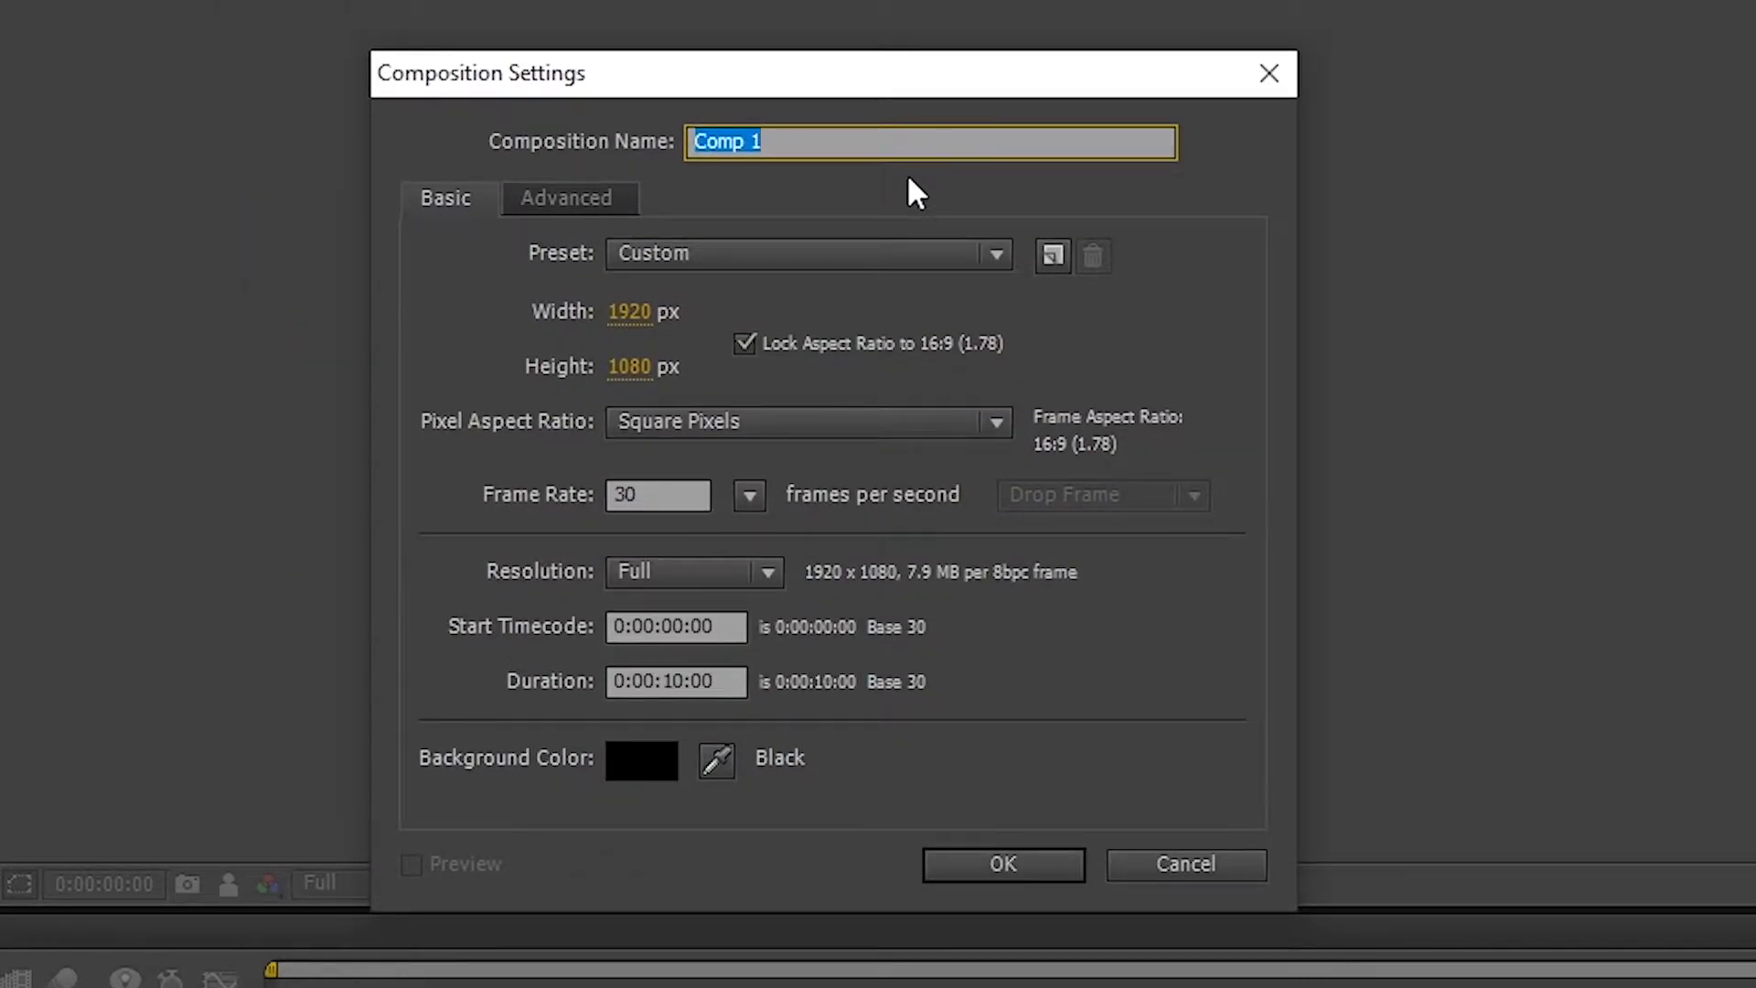
type("My")
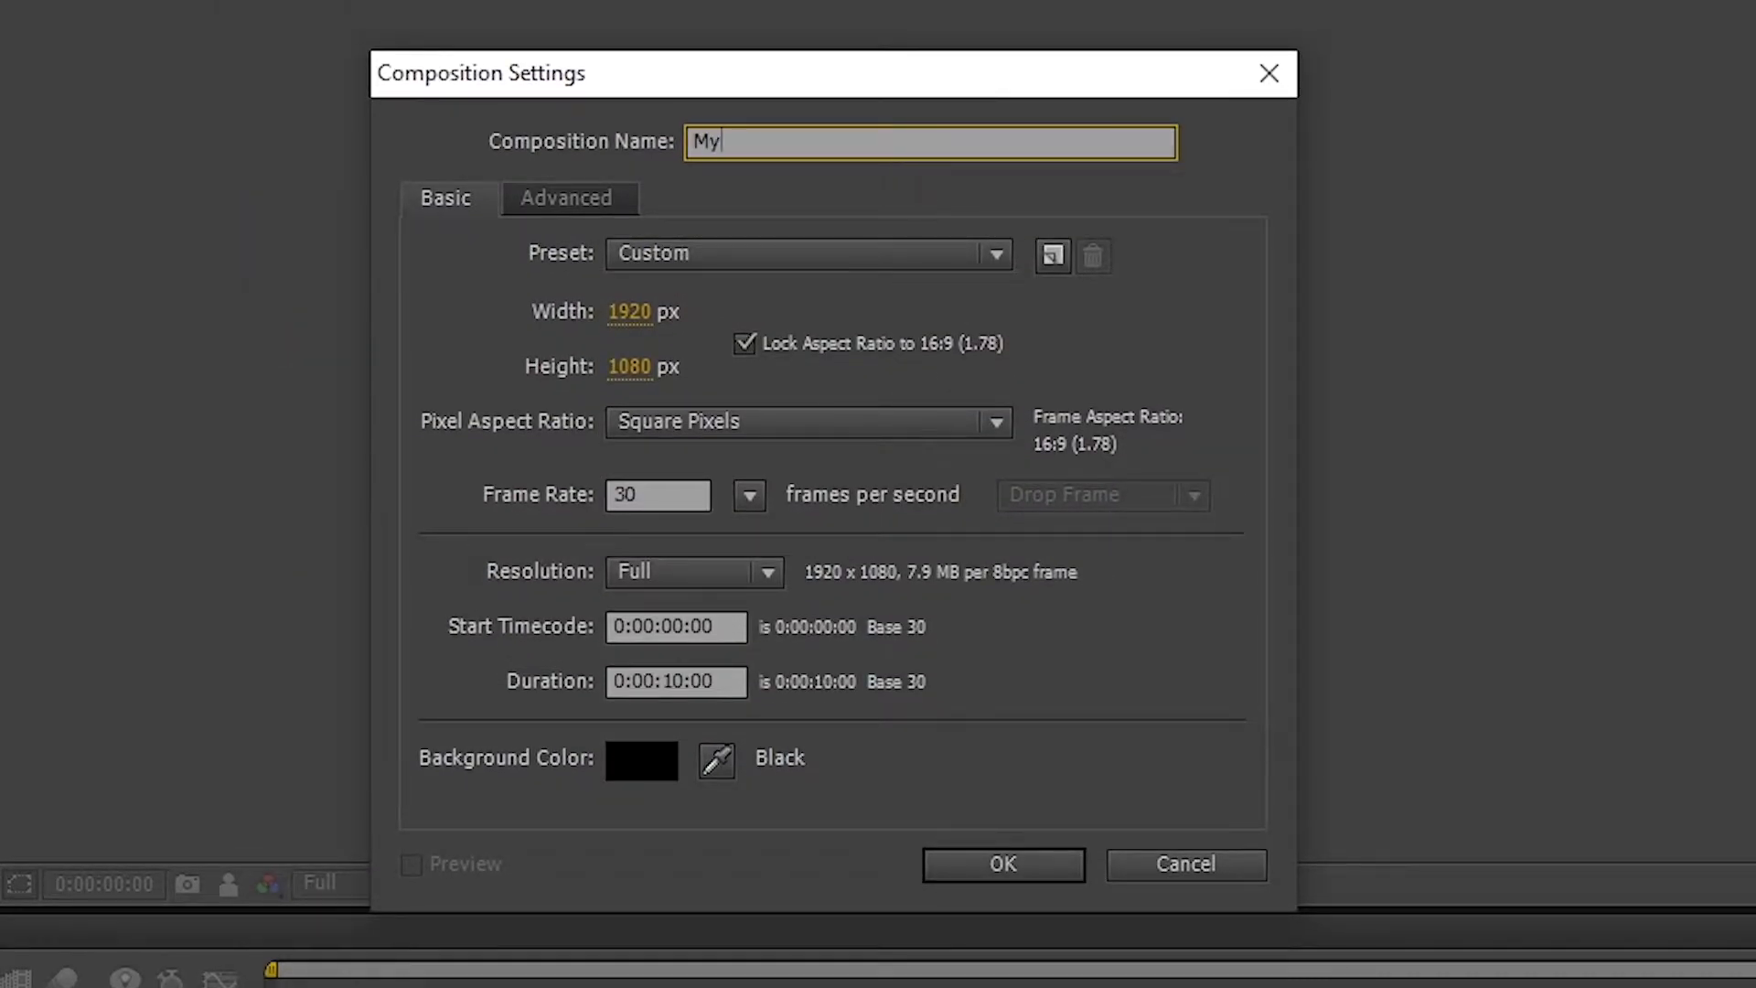
type(" first animation")
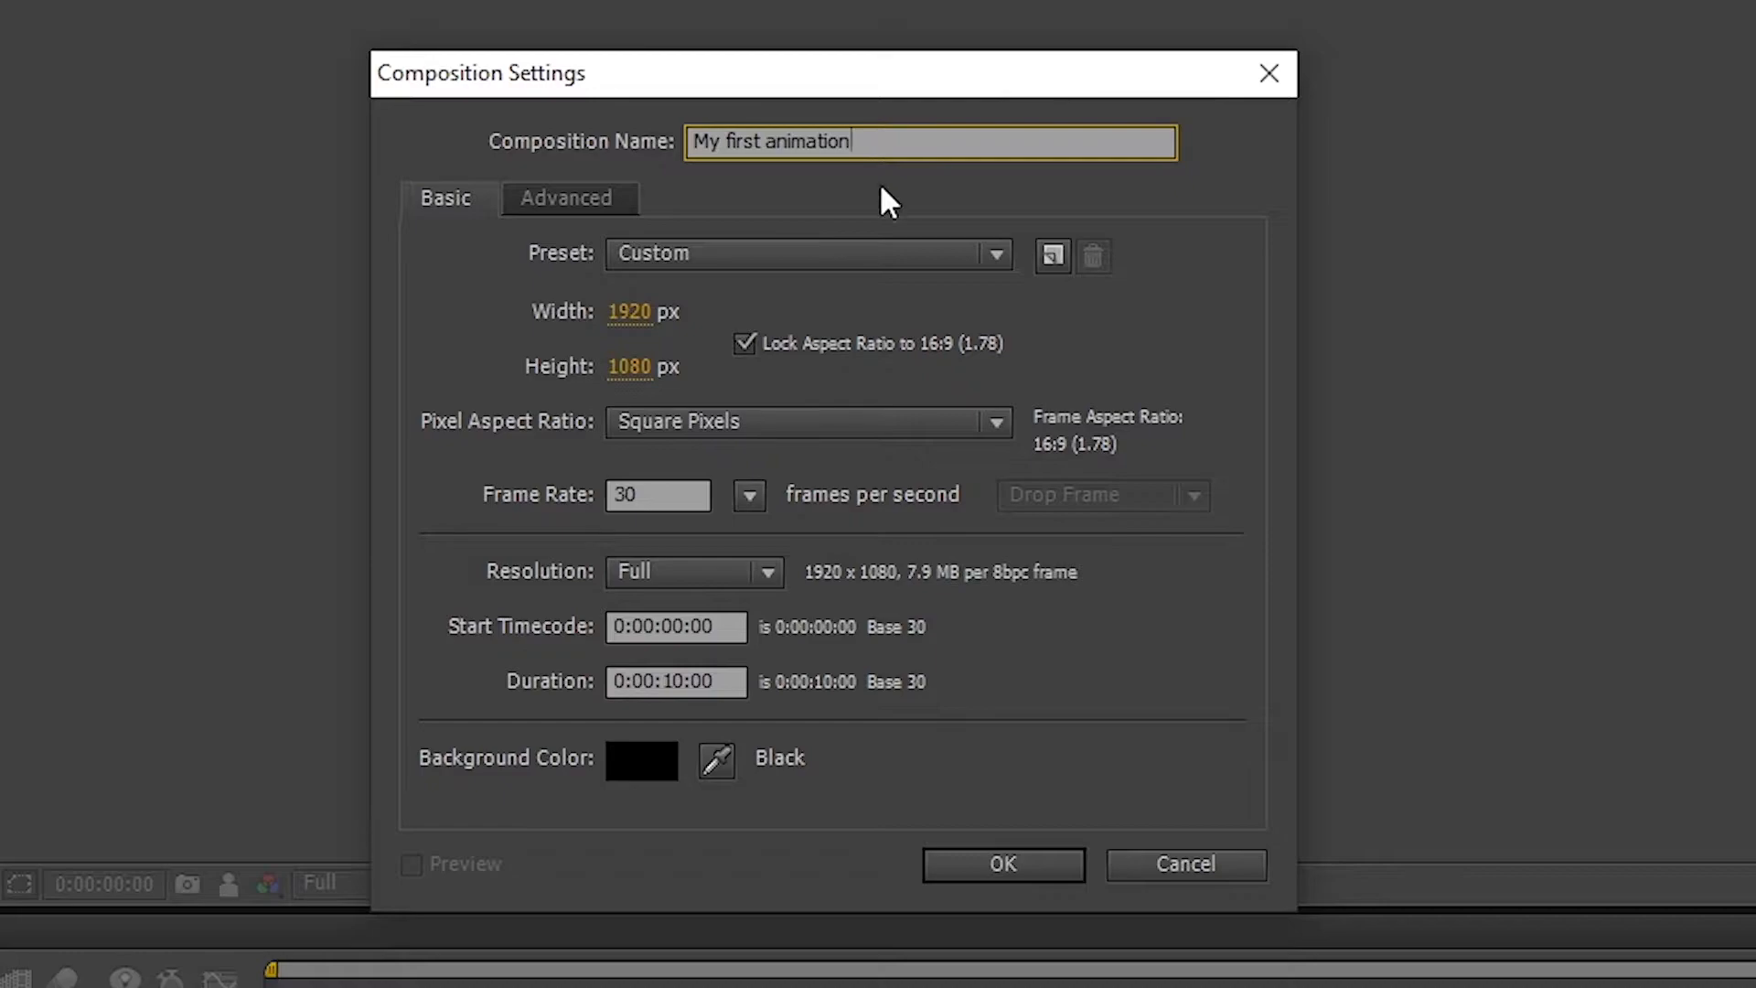
Set the composition frame rate to 60 frames per second and confirm the settings.
left_click(630, 313)
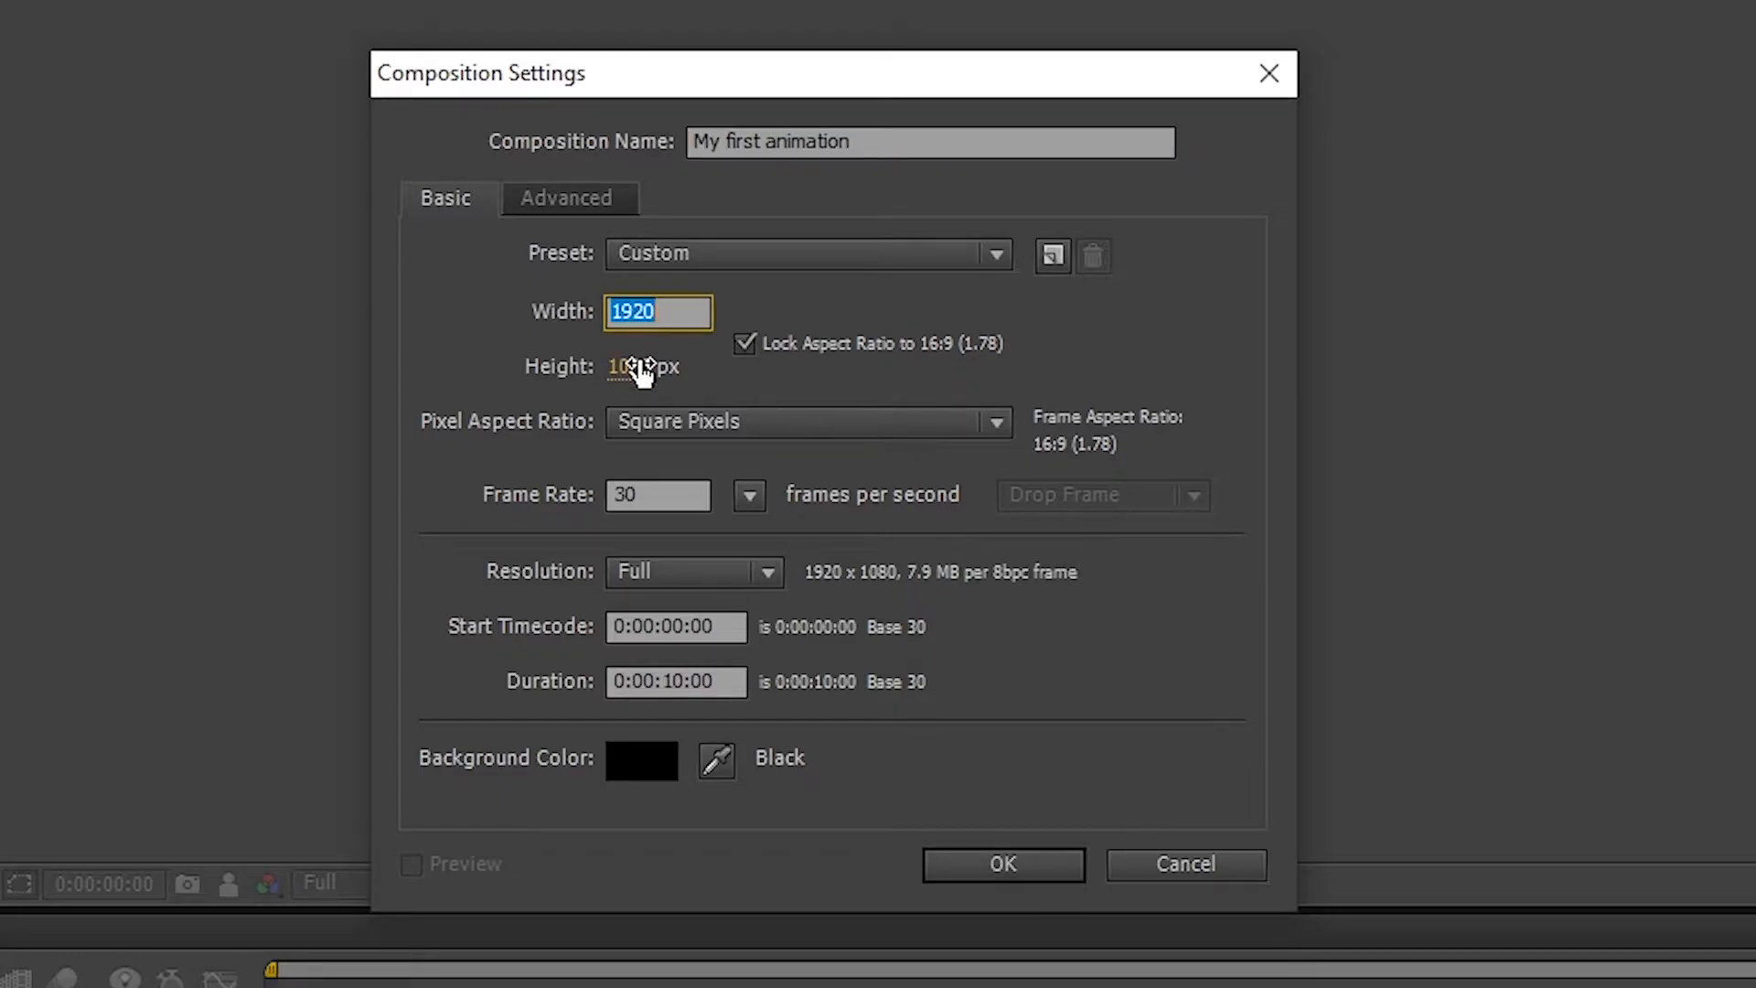
left_click(641, 367)
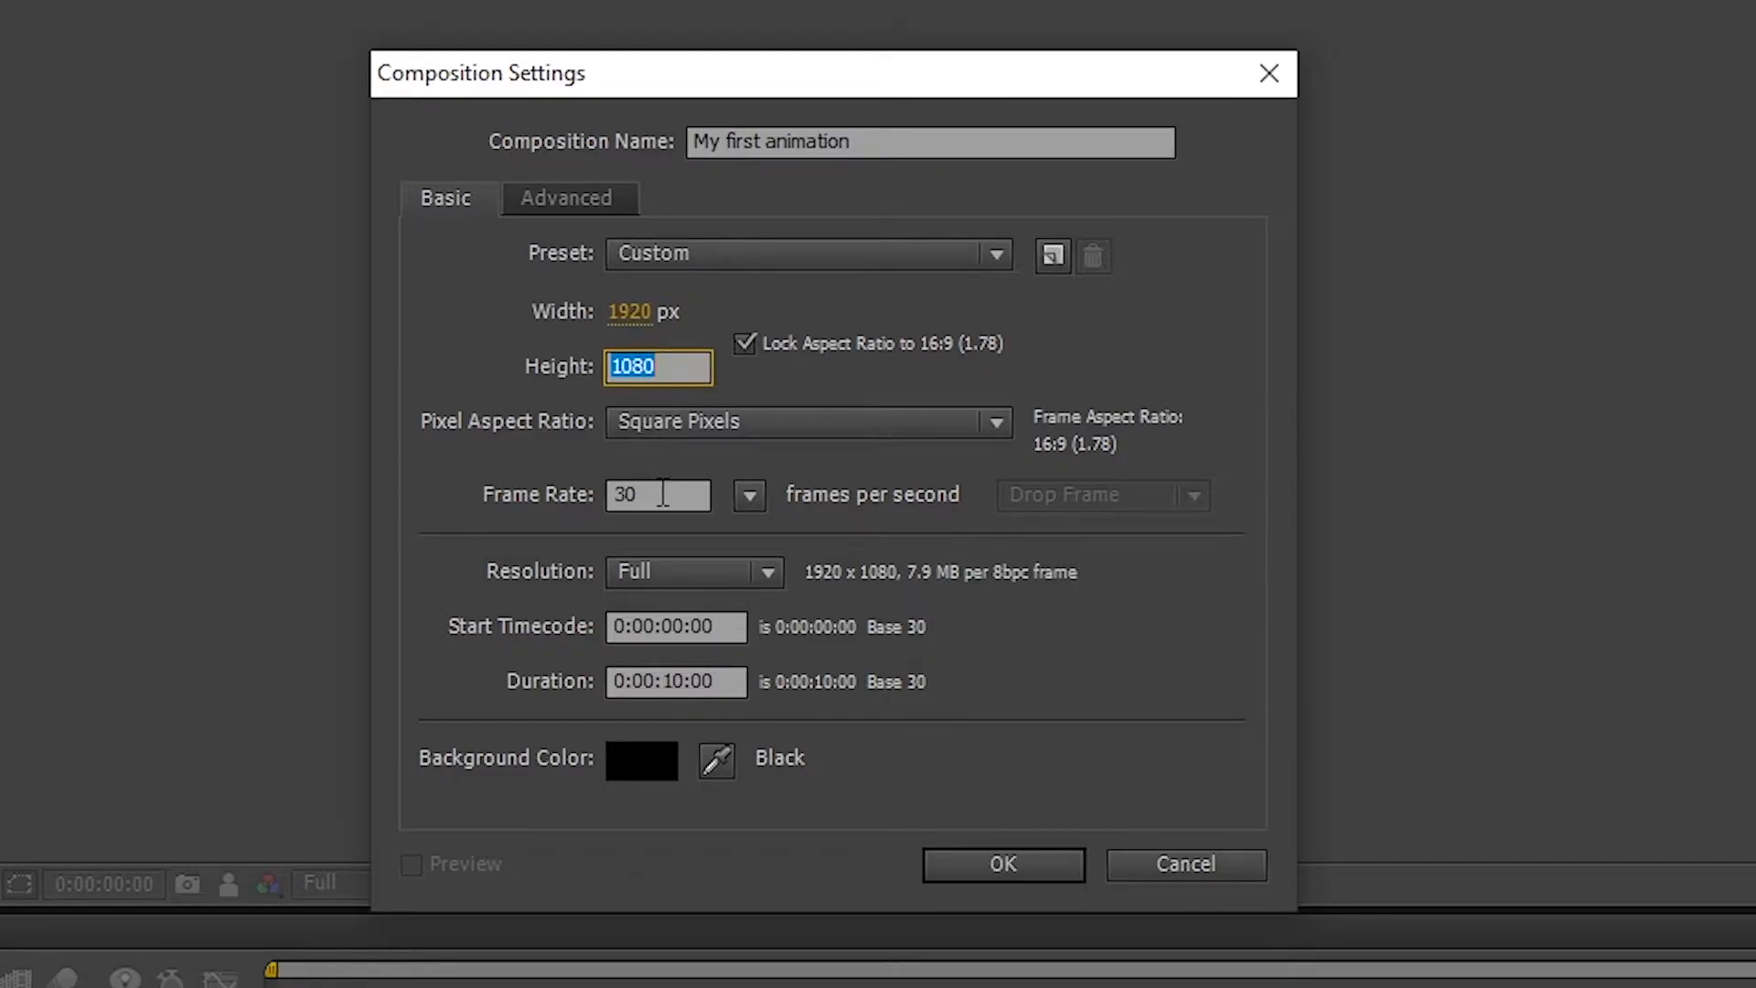
left_click(737, 503)
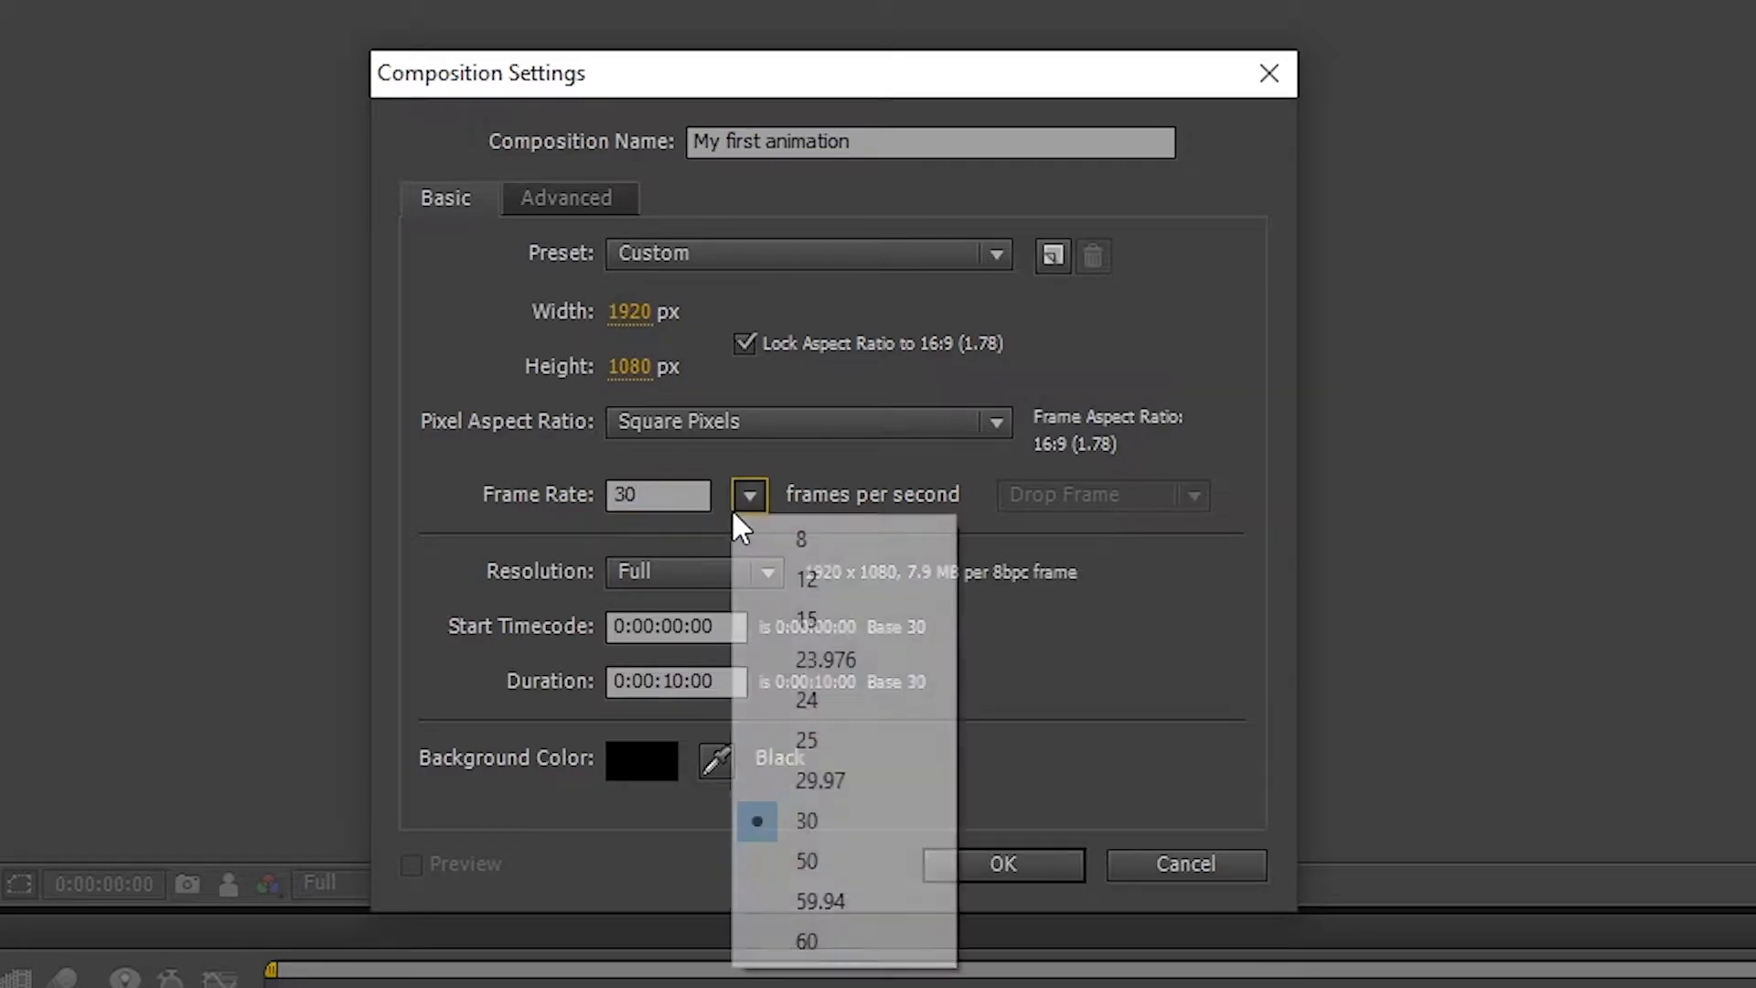
left_click(836, 936)
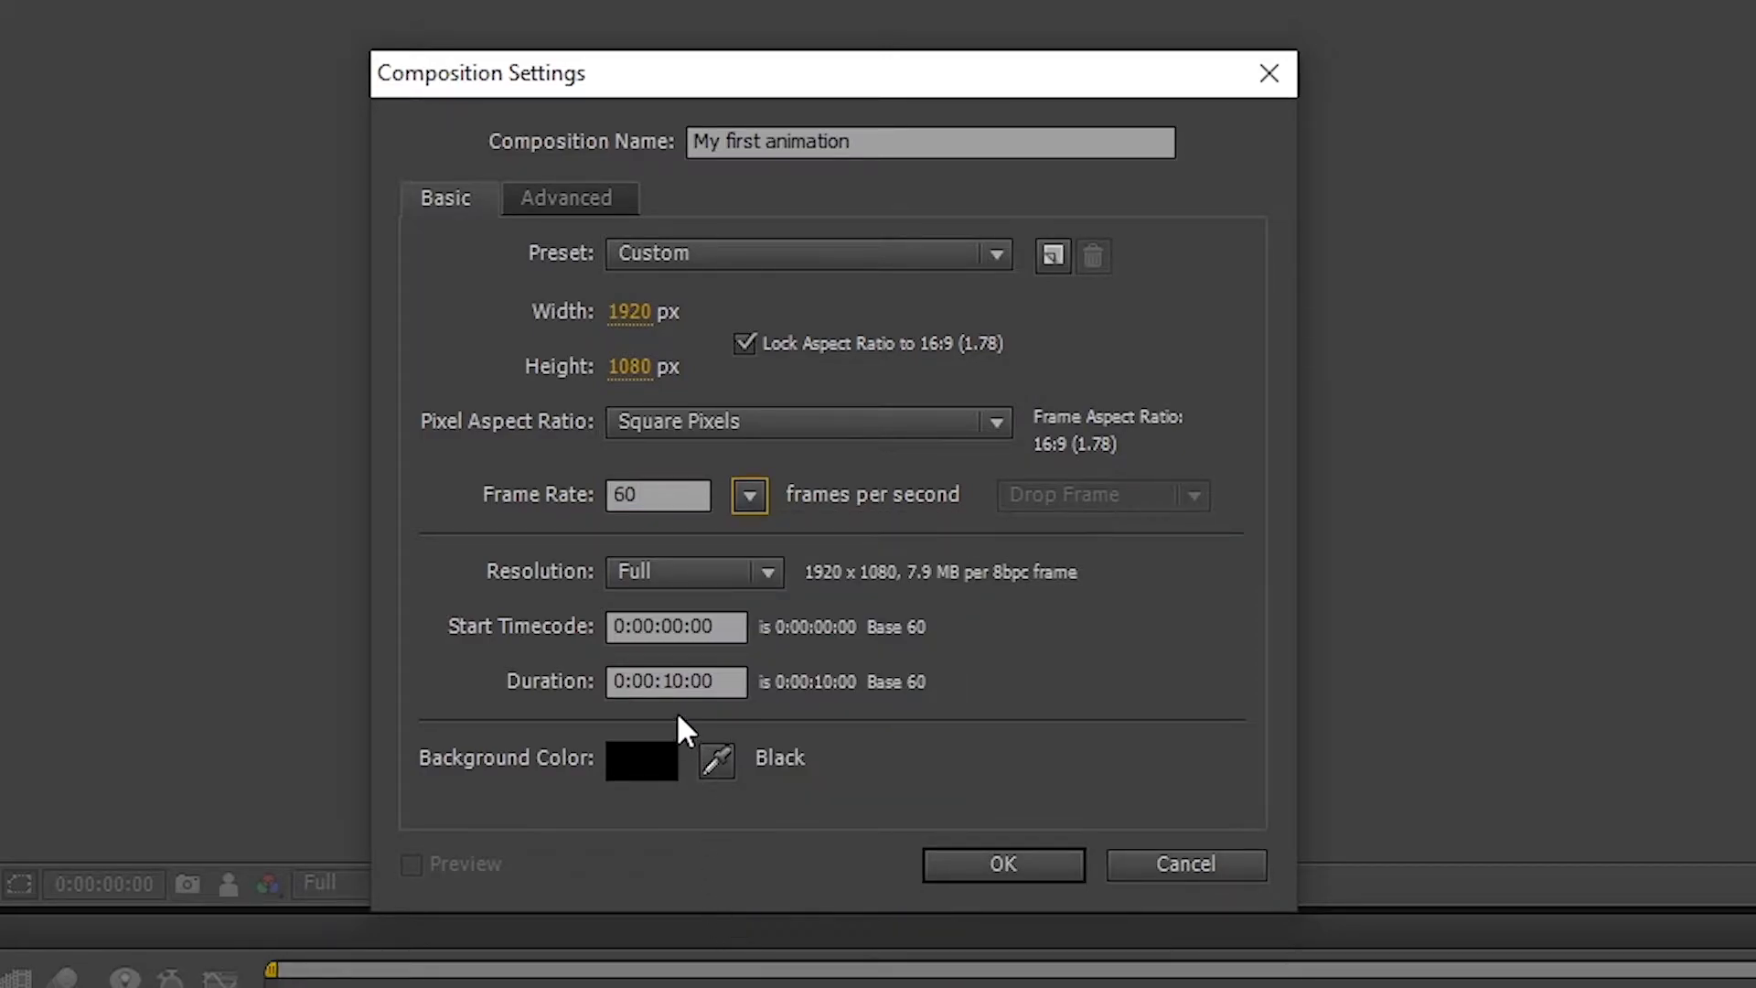
left_click(1007, 865)
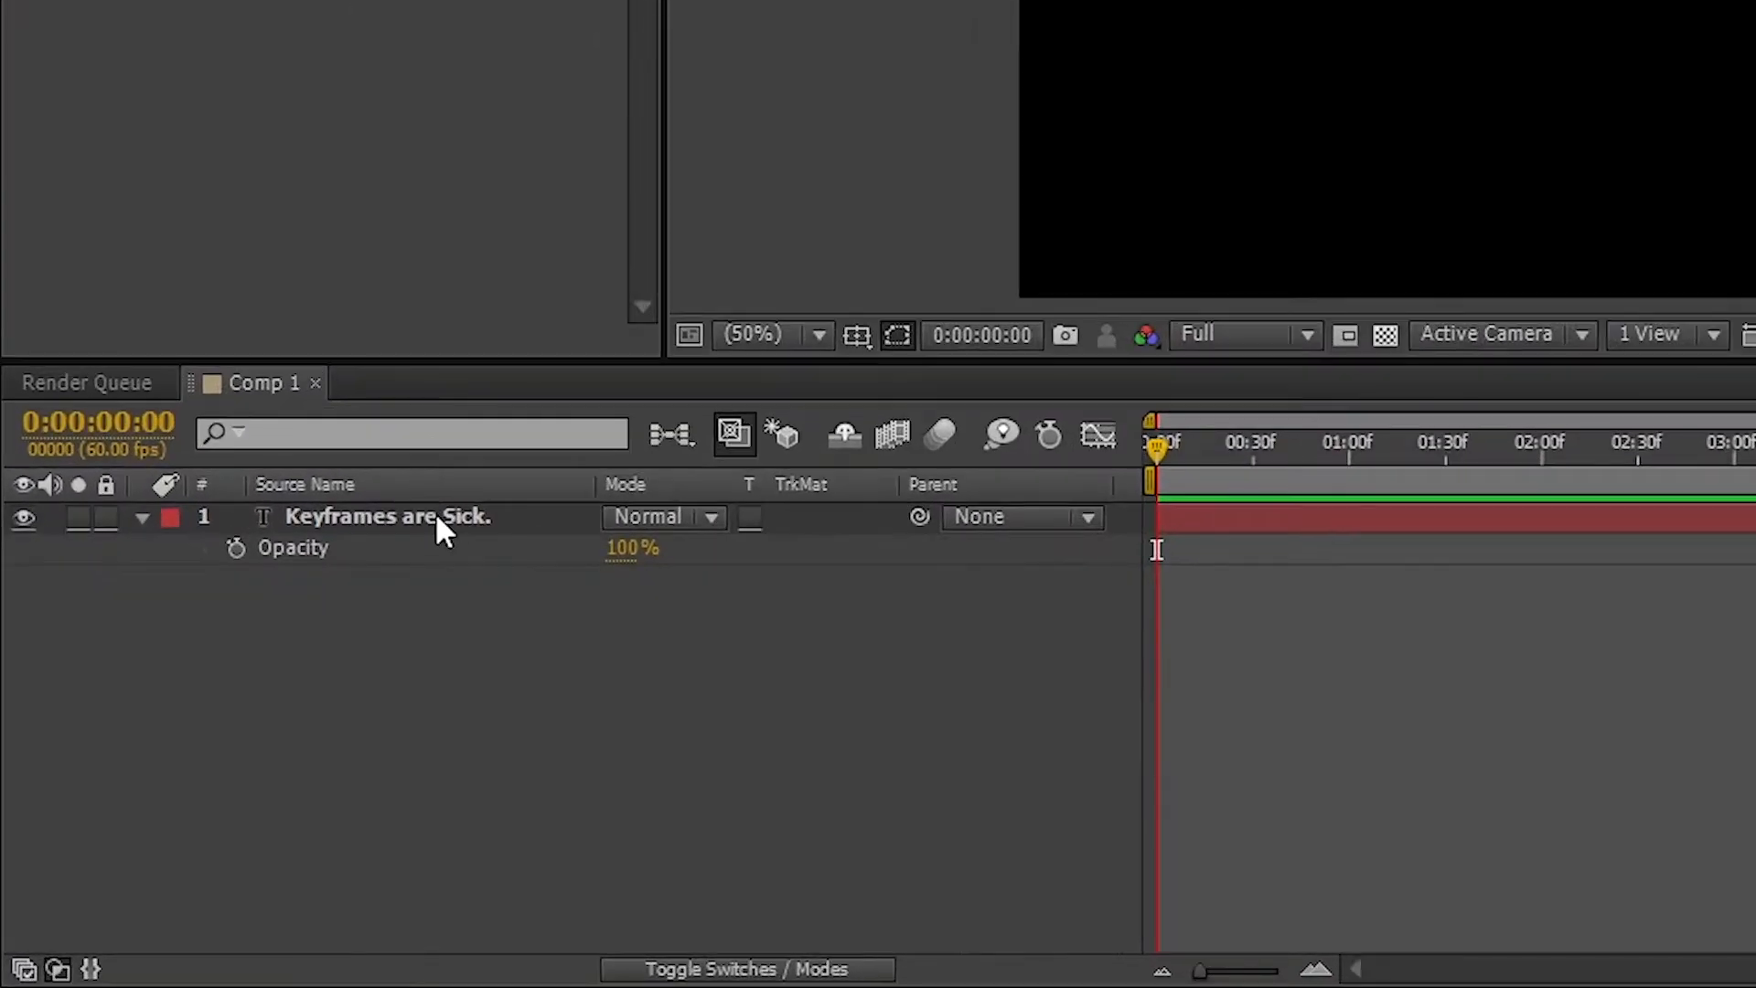
Enable Position keyframing on the text layer and shift the text left at 0 s.
key("Return")
key("p")
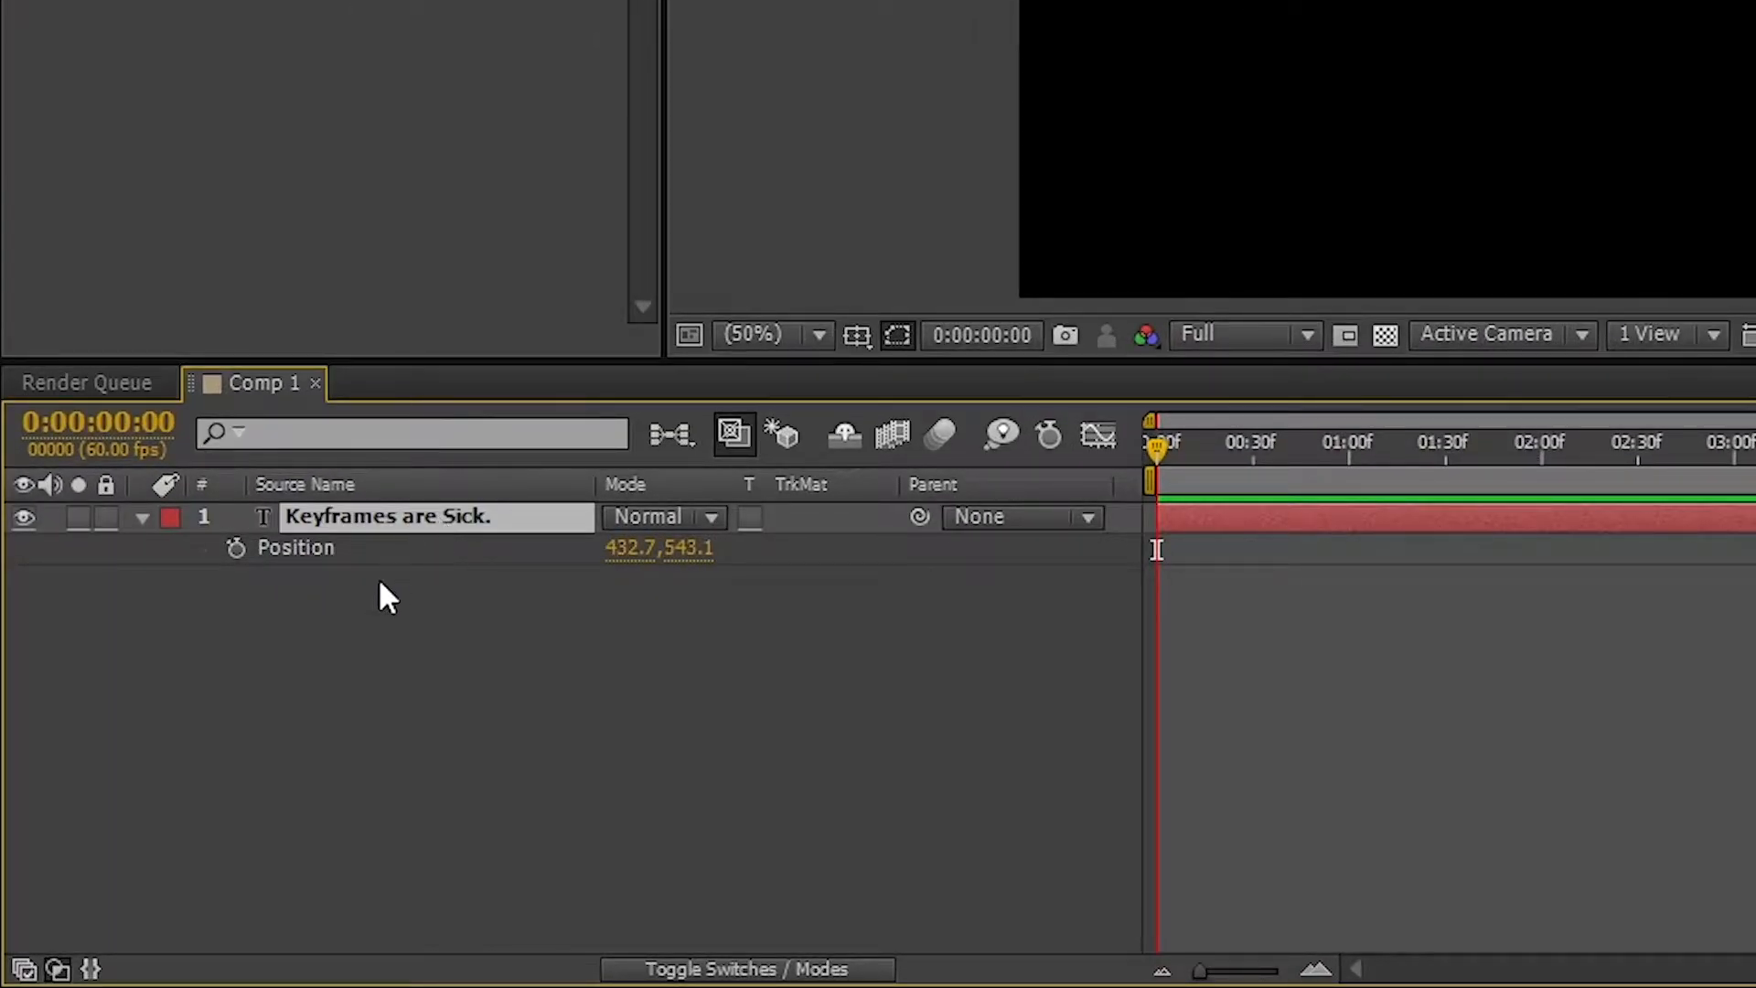
left_click(236, 549)
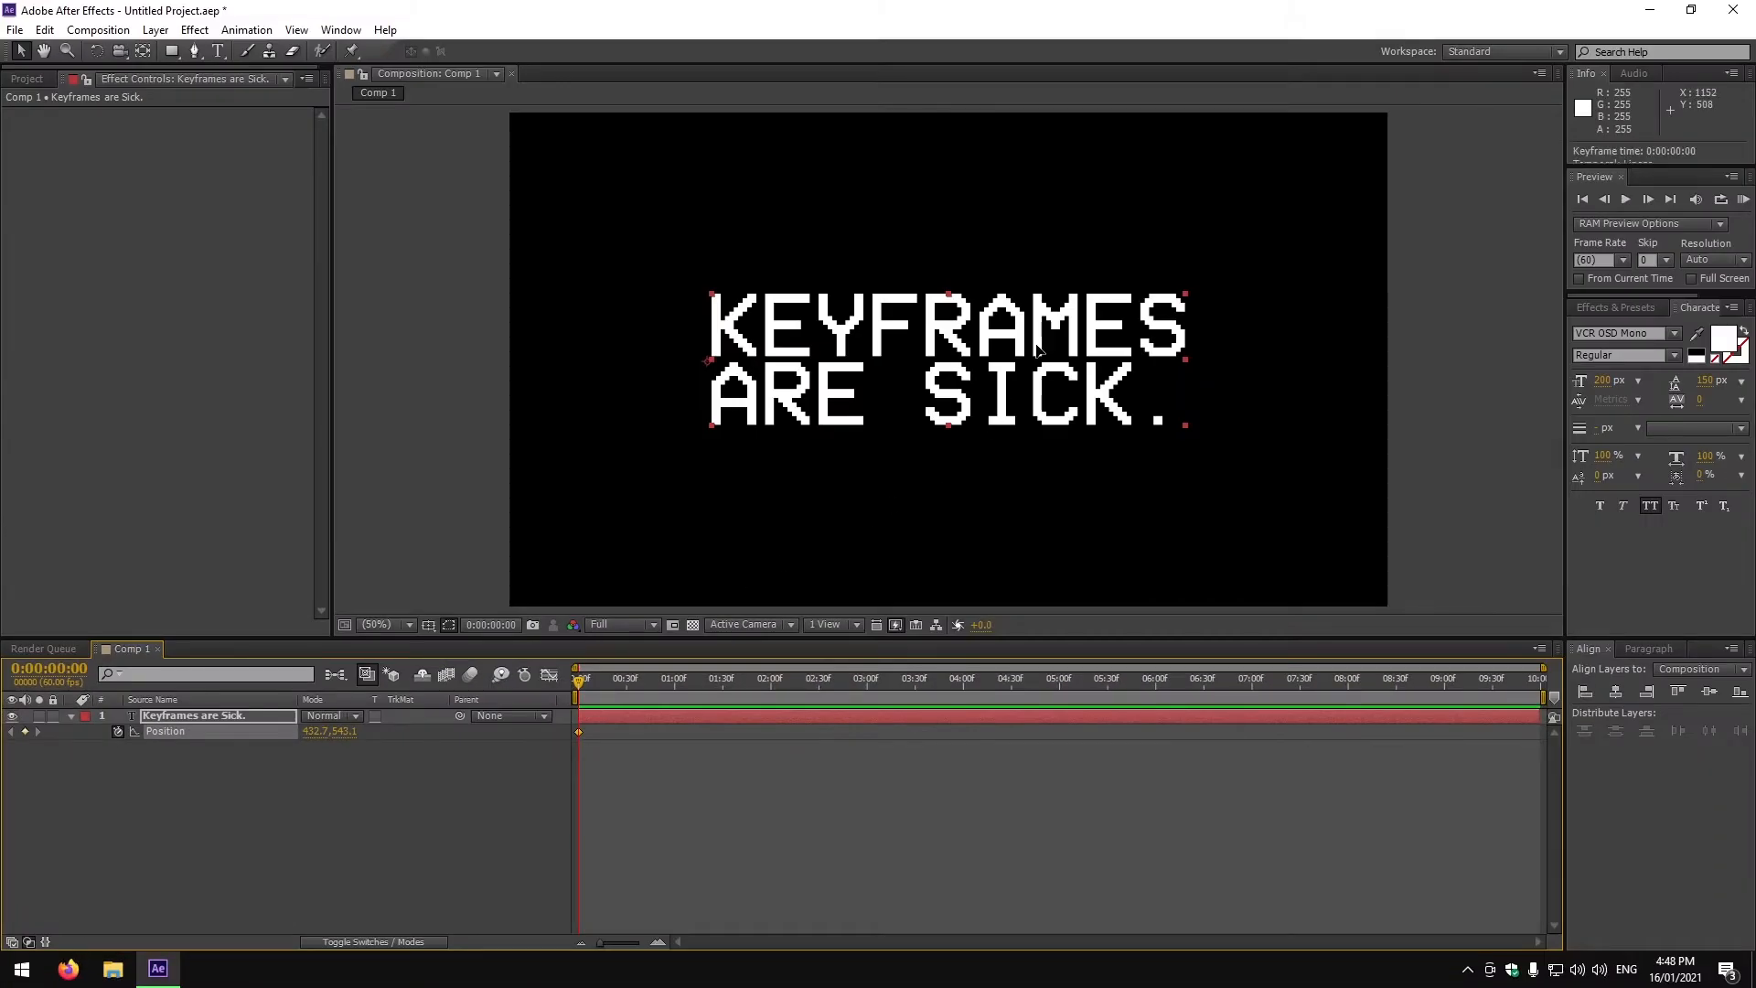
left_click_drag(1039, 351, 858, 351)
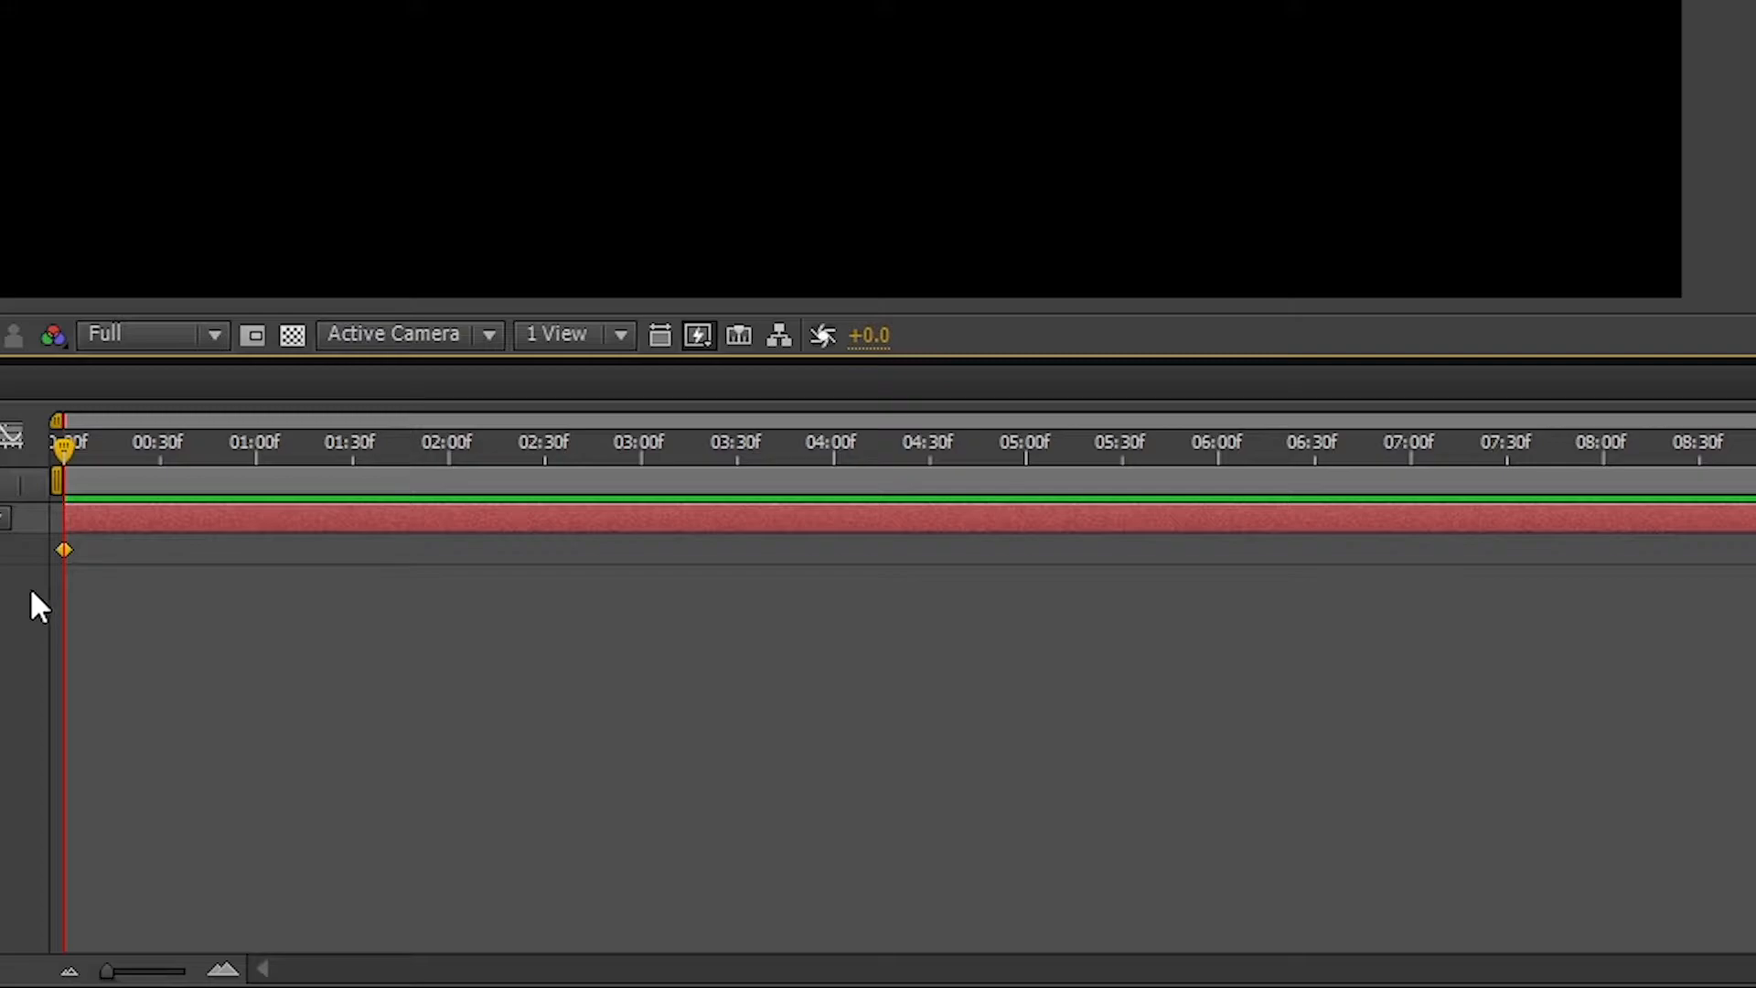
Add Position keyframes at 1, 2 and 3 s by moving the text right, up and down.
left_click_drag(75, 448, 265, 462)
left_click_drag(780, 309, 1147, 311)
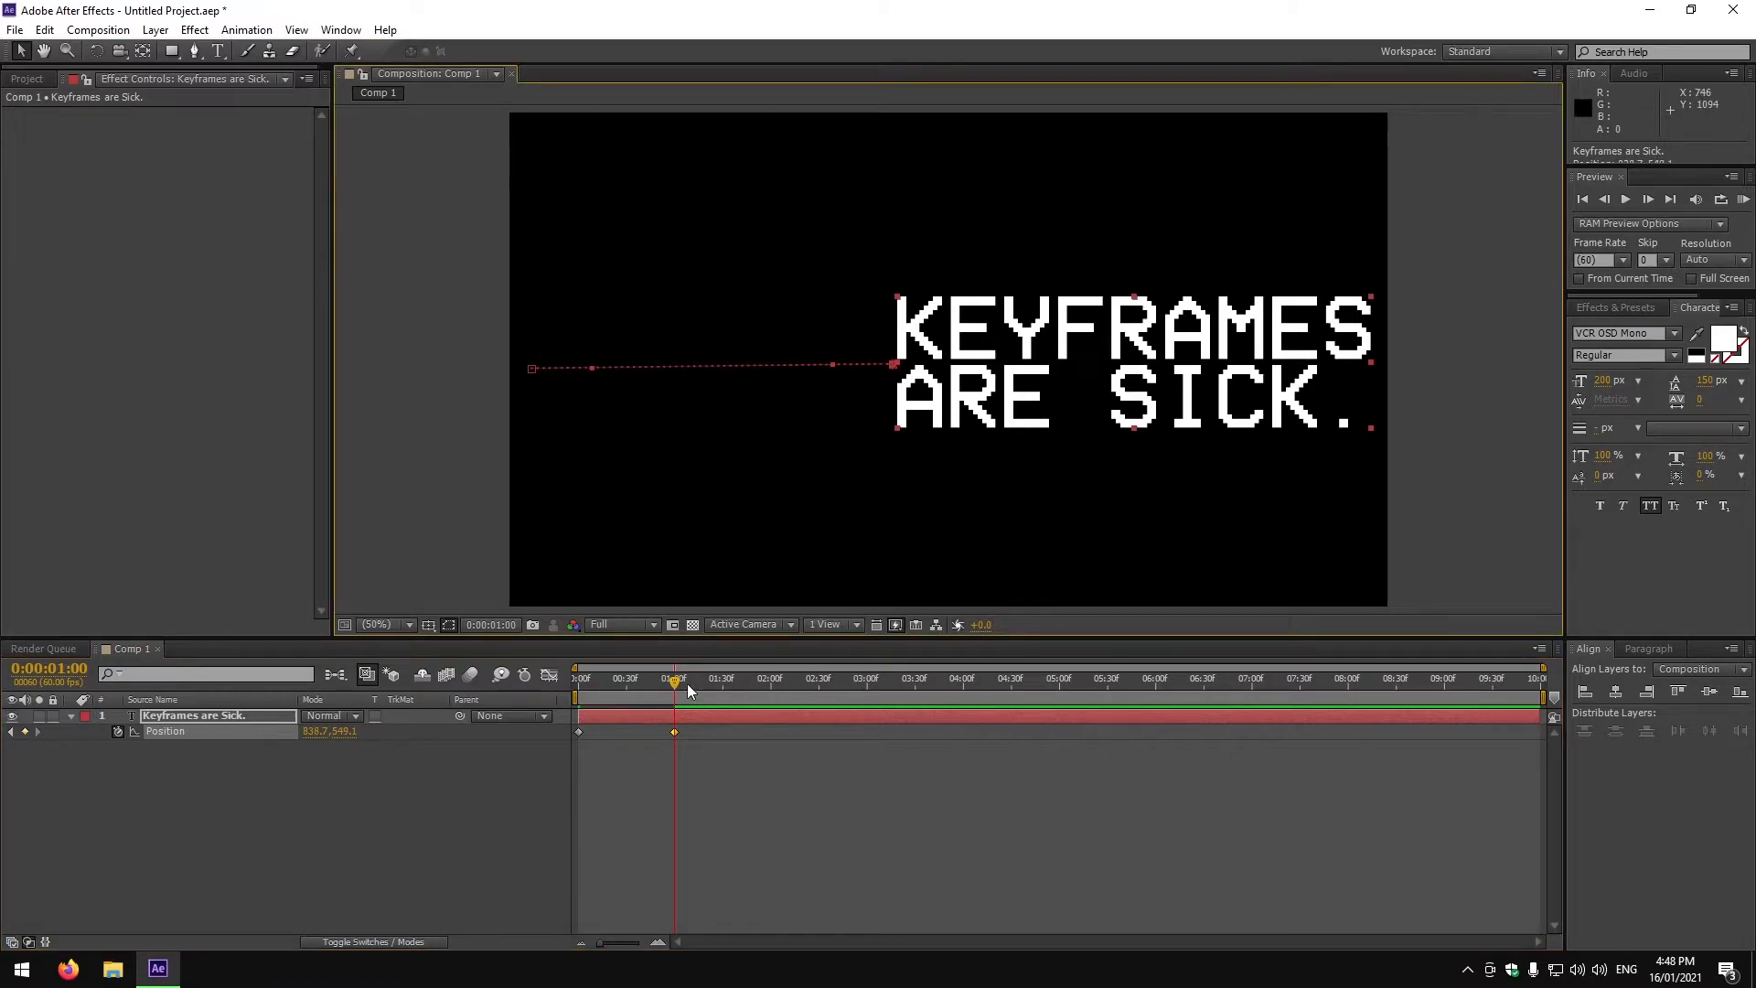
left_click_drag(690, 688, 771, 688)
left_click_drag(1140, 381, 938, 205)
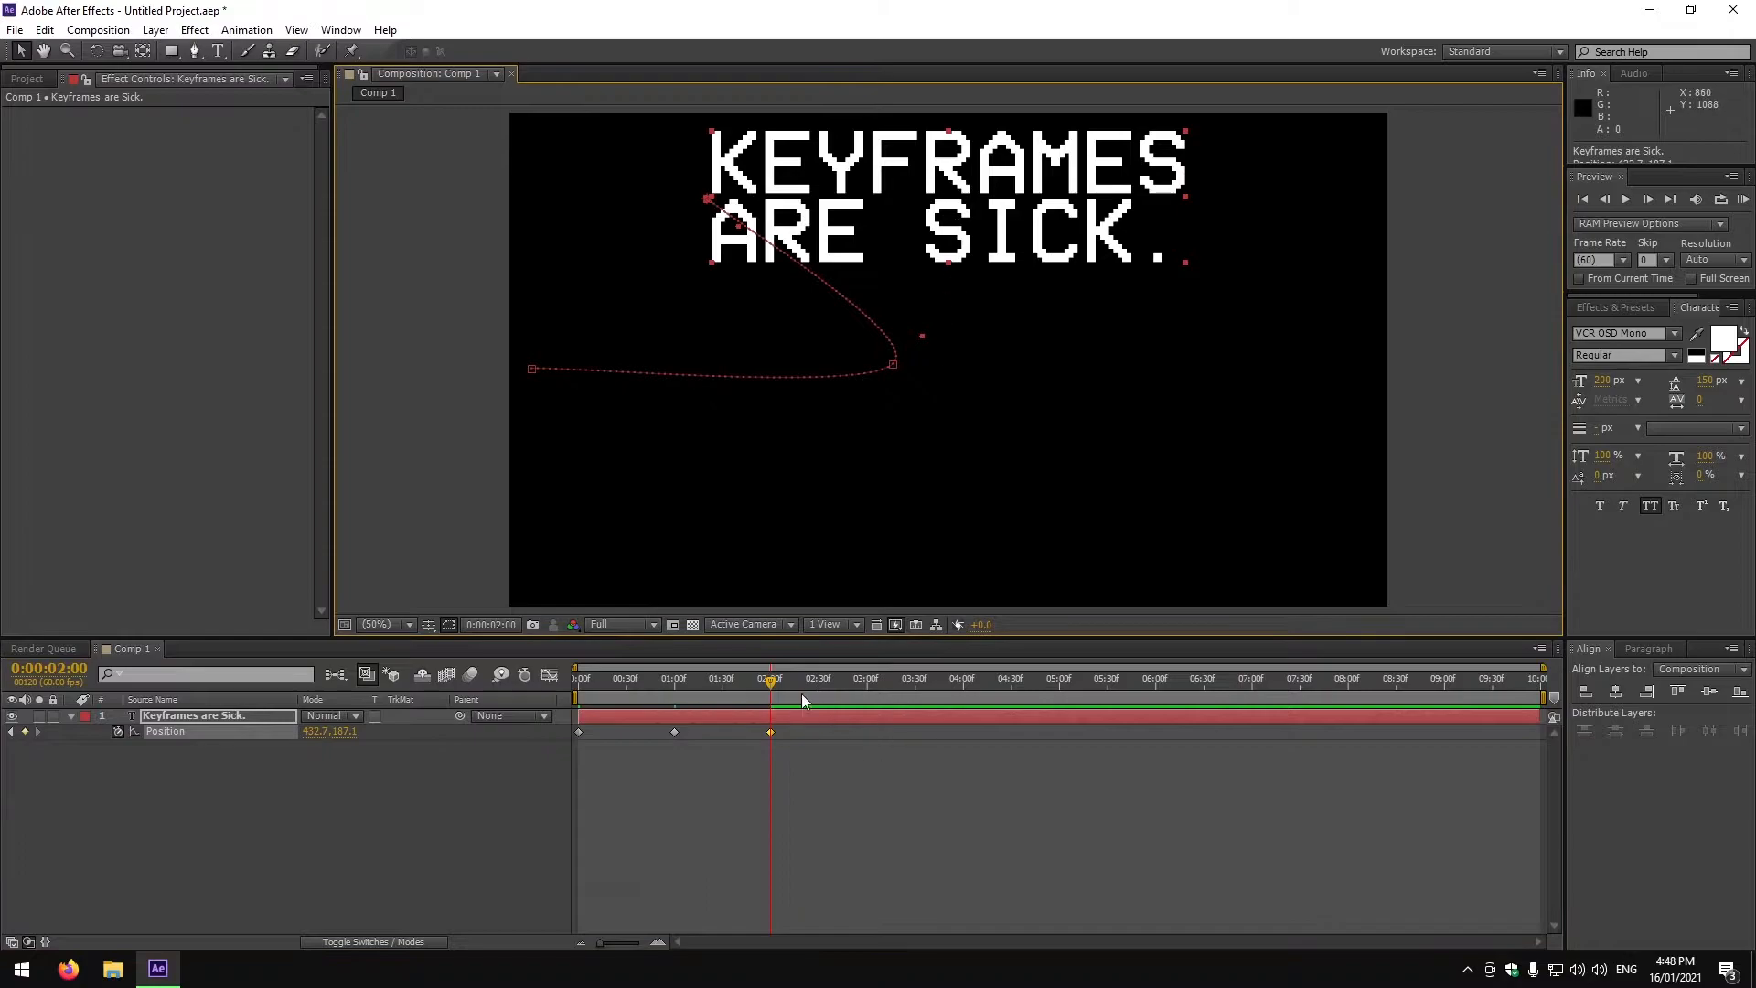
left_click_drag(773, 688, 869, 688)
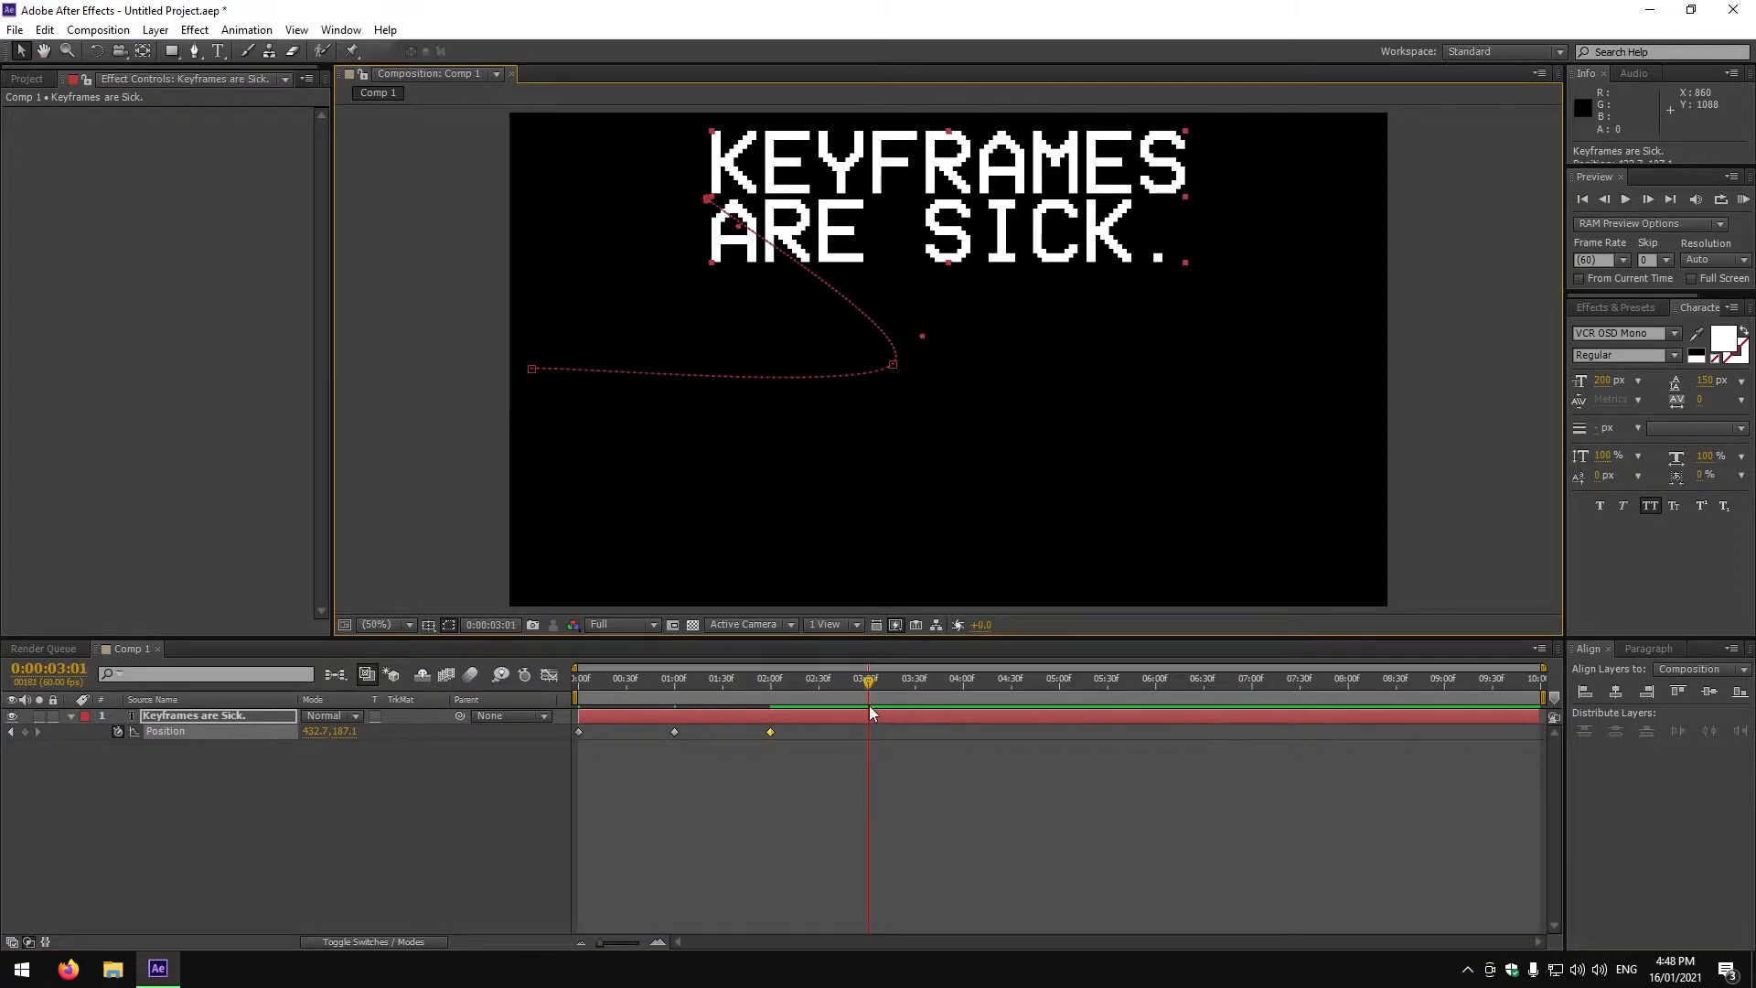
left_click_drag(995, 245, 996, 558)
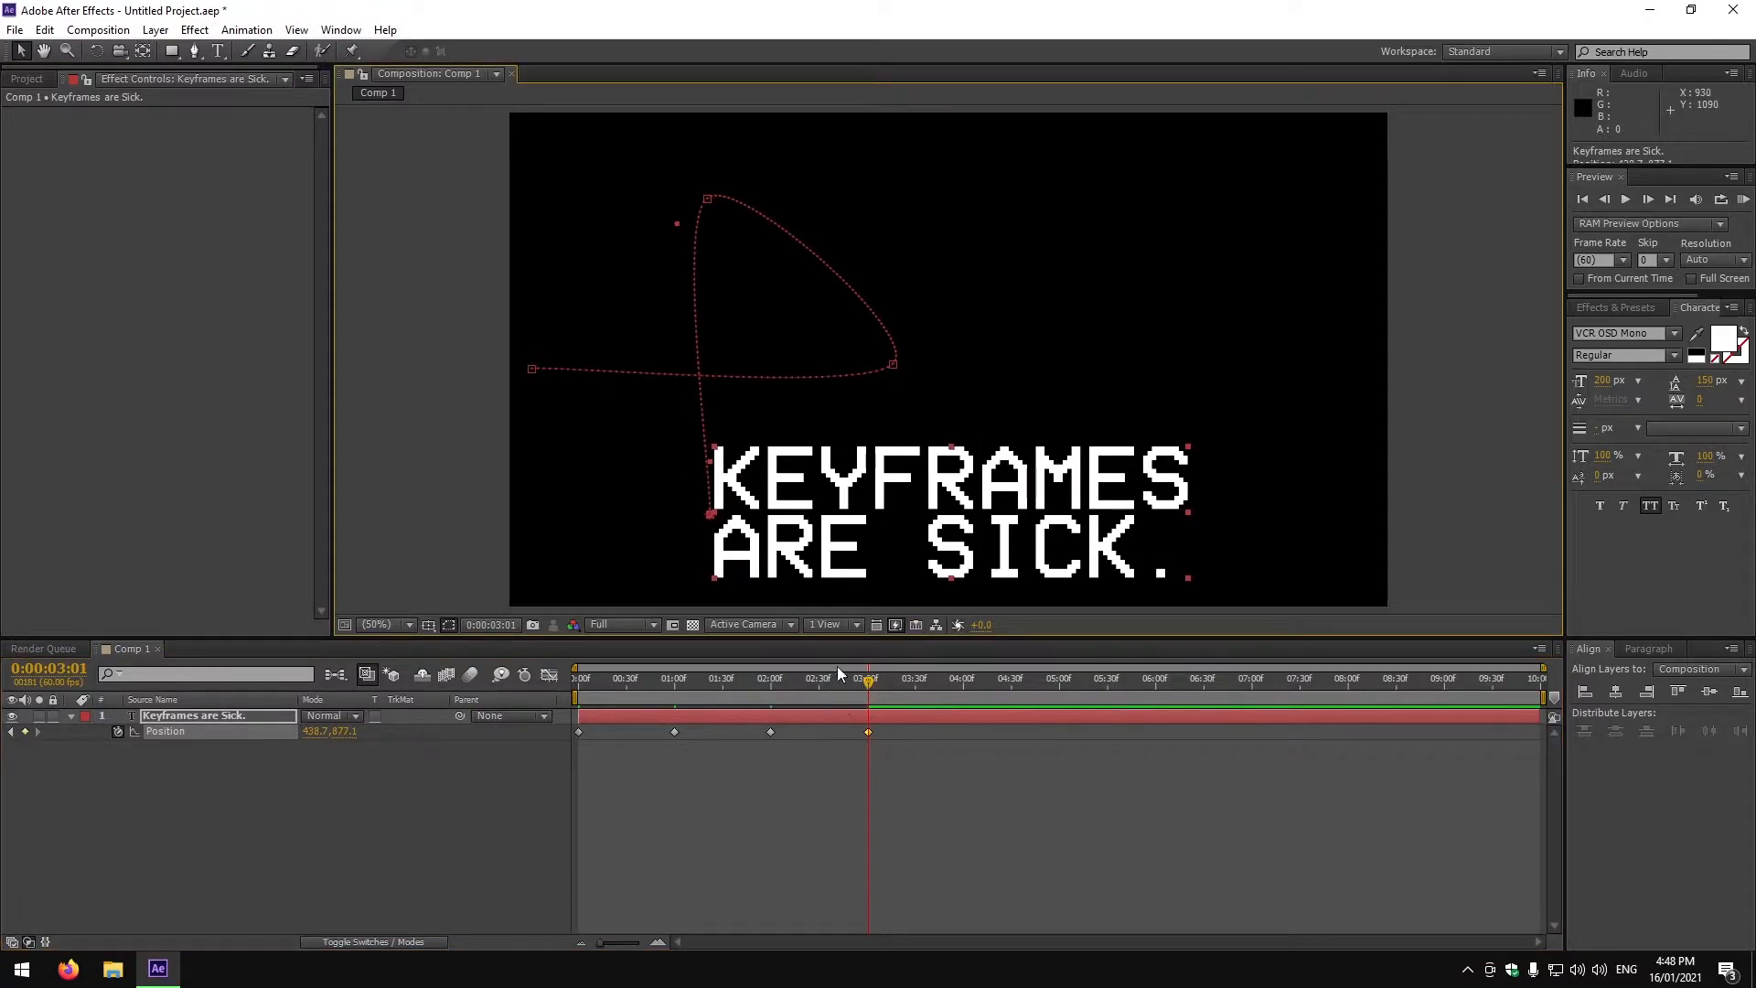
Preview the text animation from the start.
left_click(1588, 195)
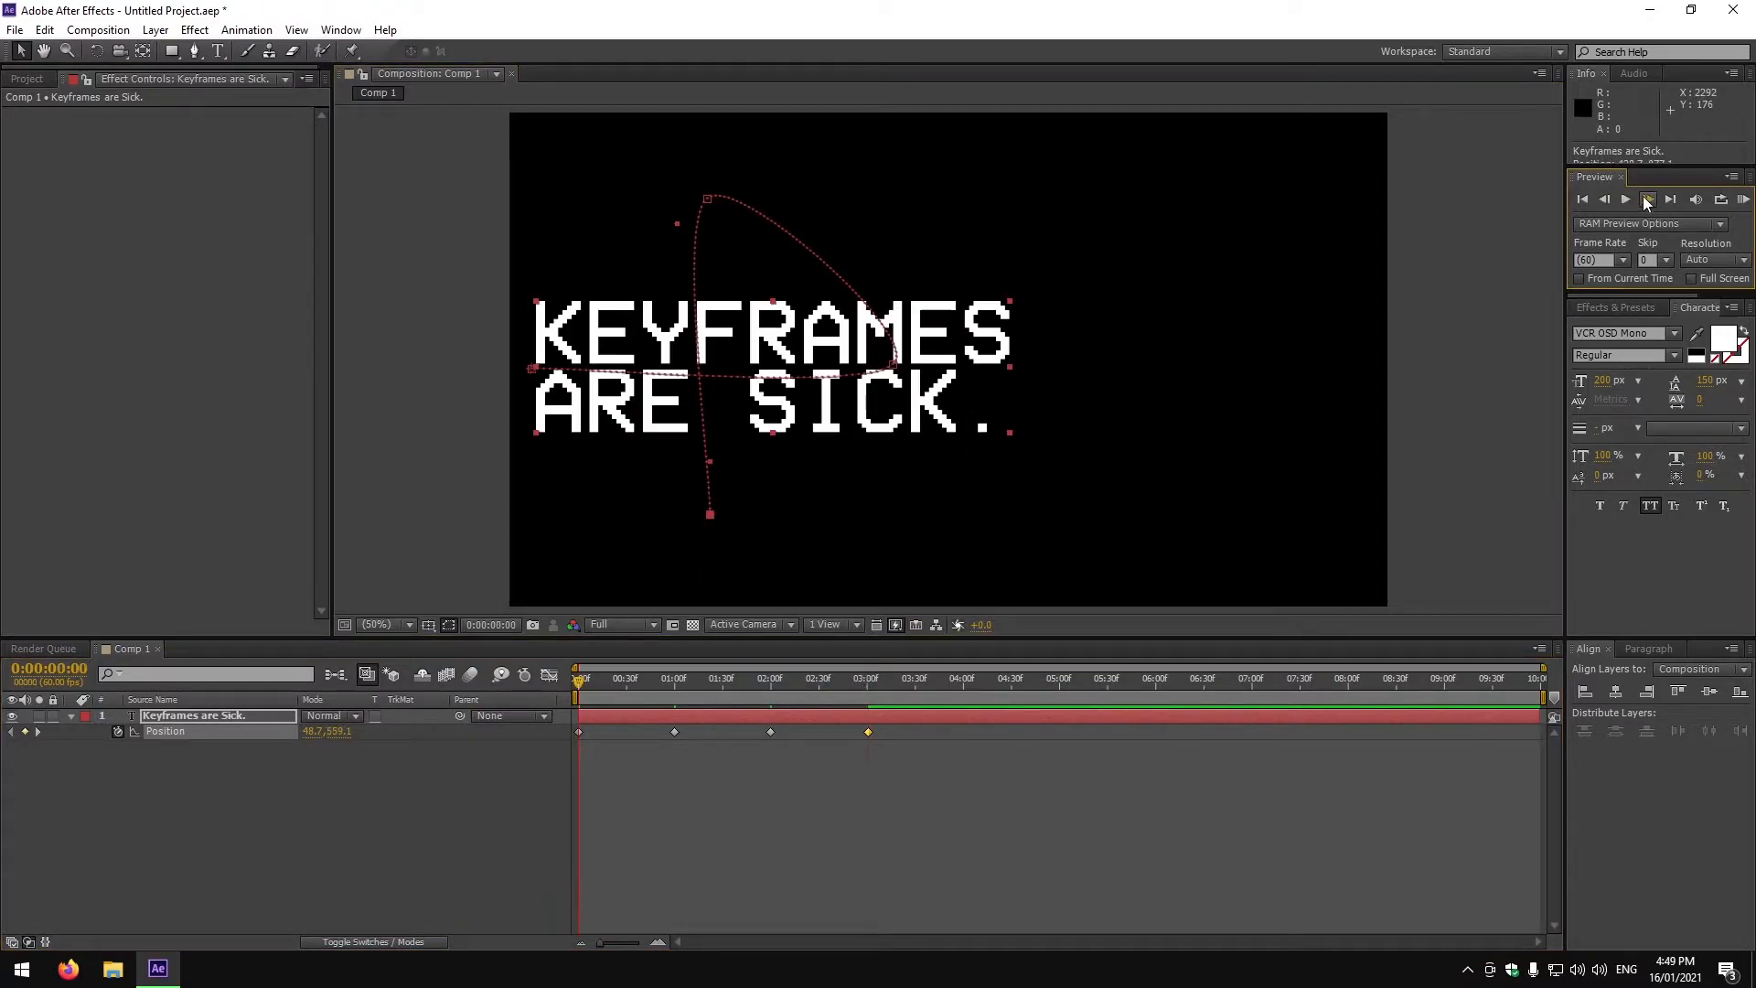
left_click(1627, 201)
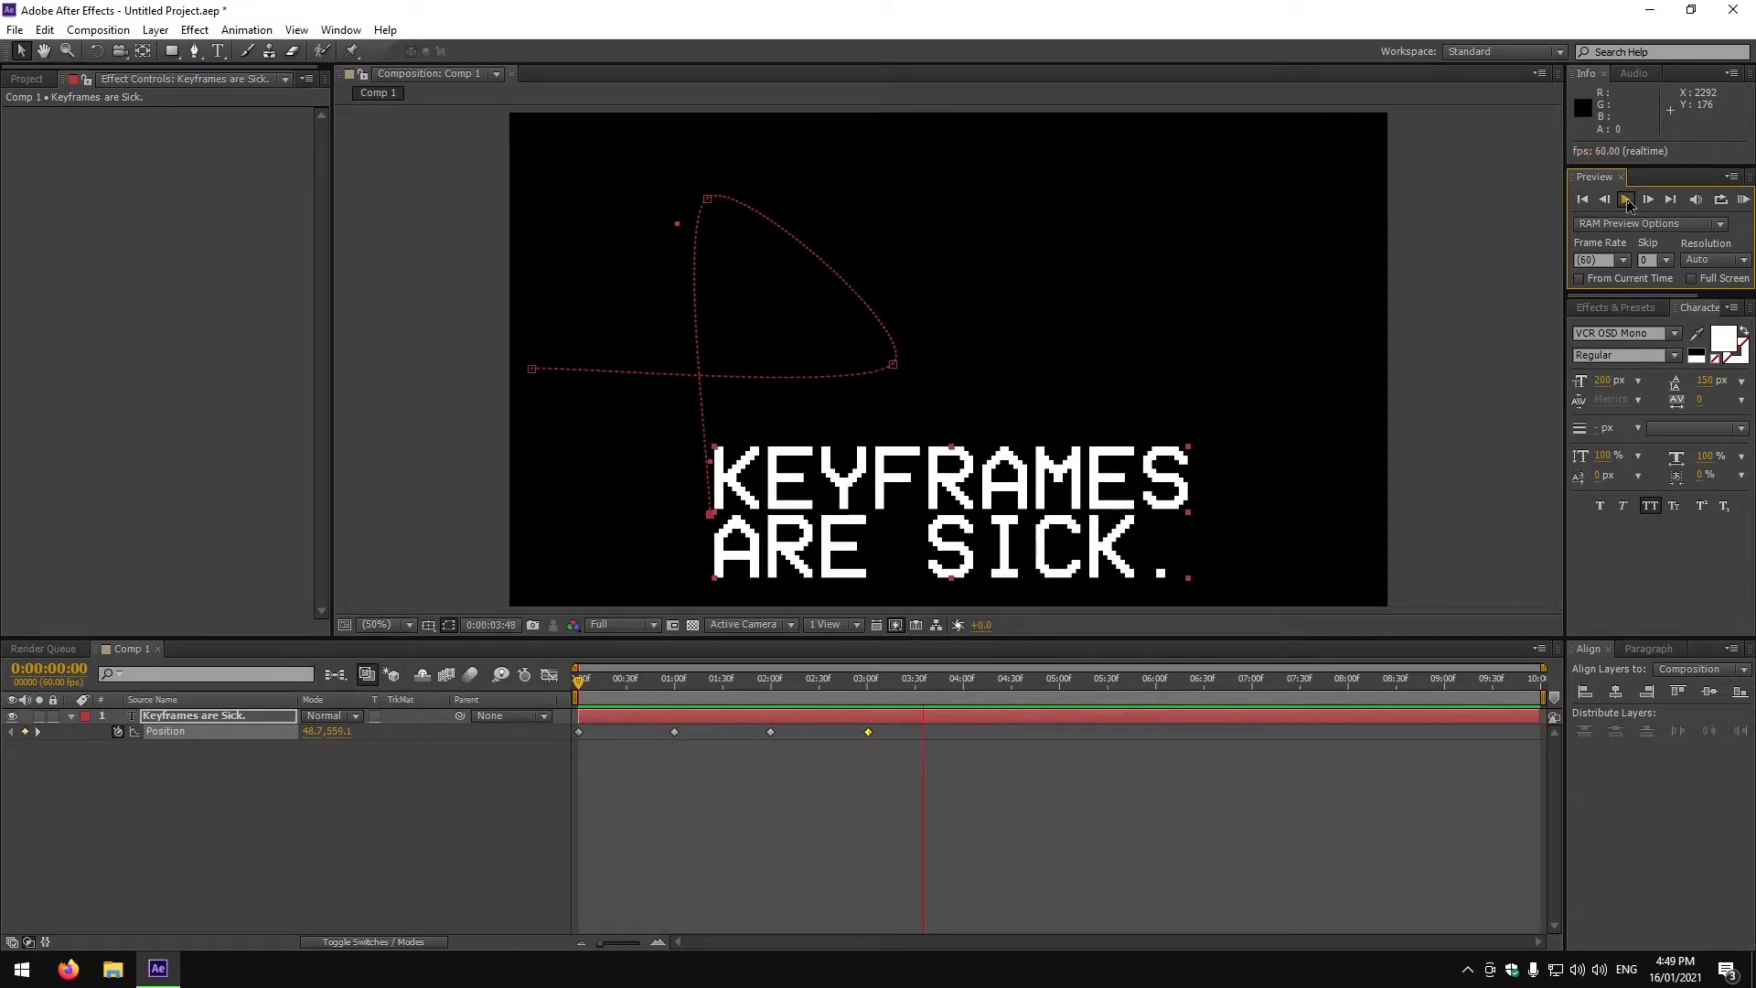
left_click(436, 819)
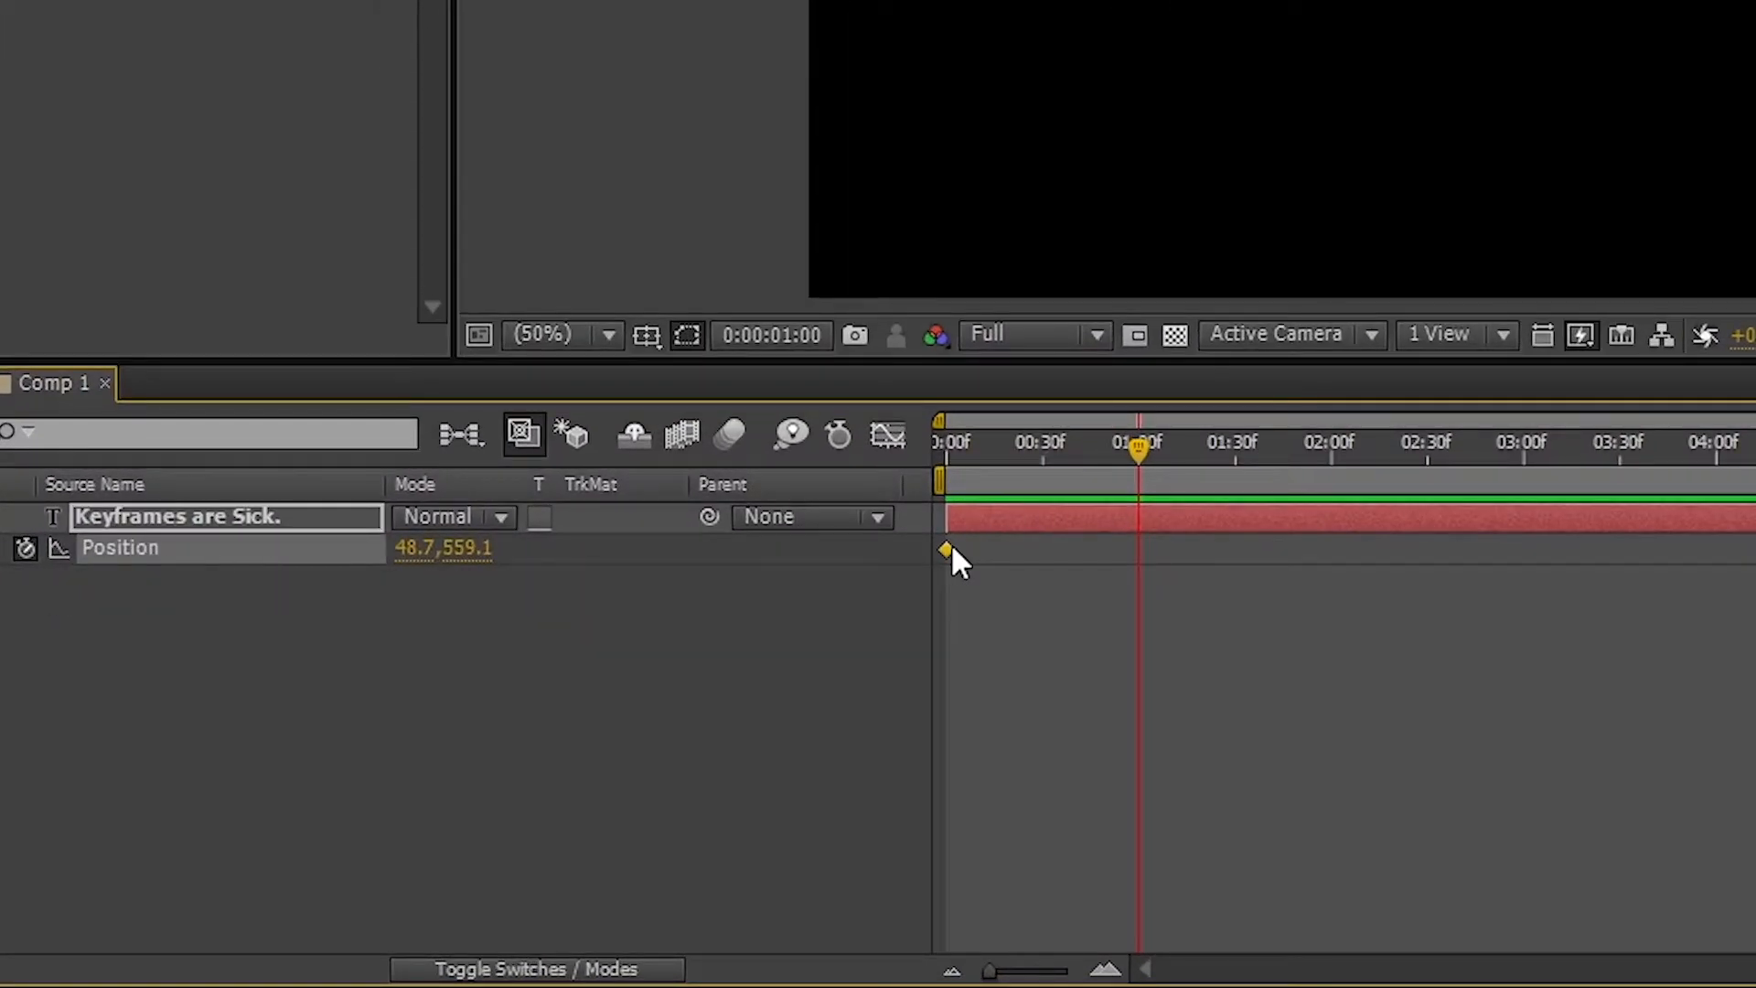
Apply linear keyframe interpolation and move the text right at 1 s.
right_click(947, 550)
left_click(1154, 800)
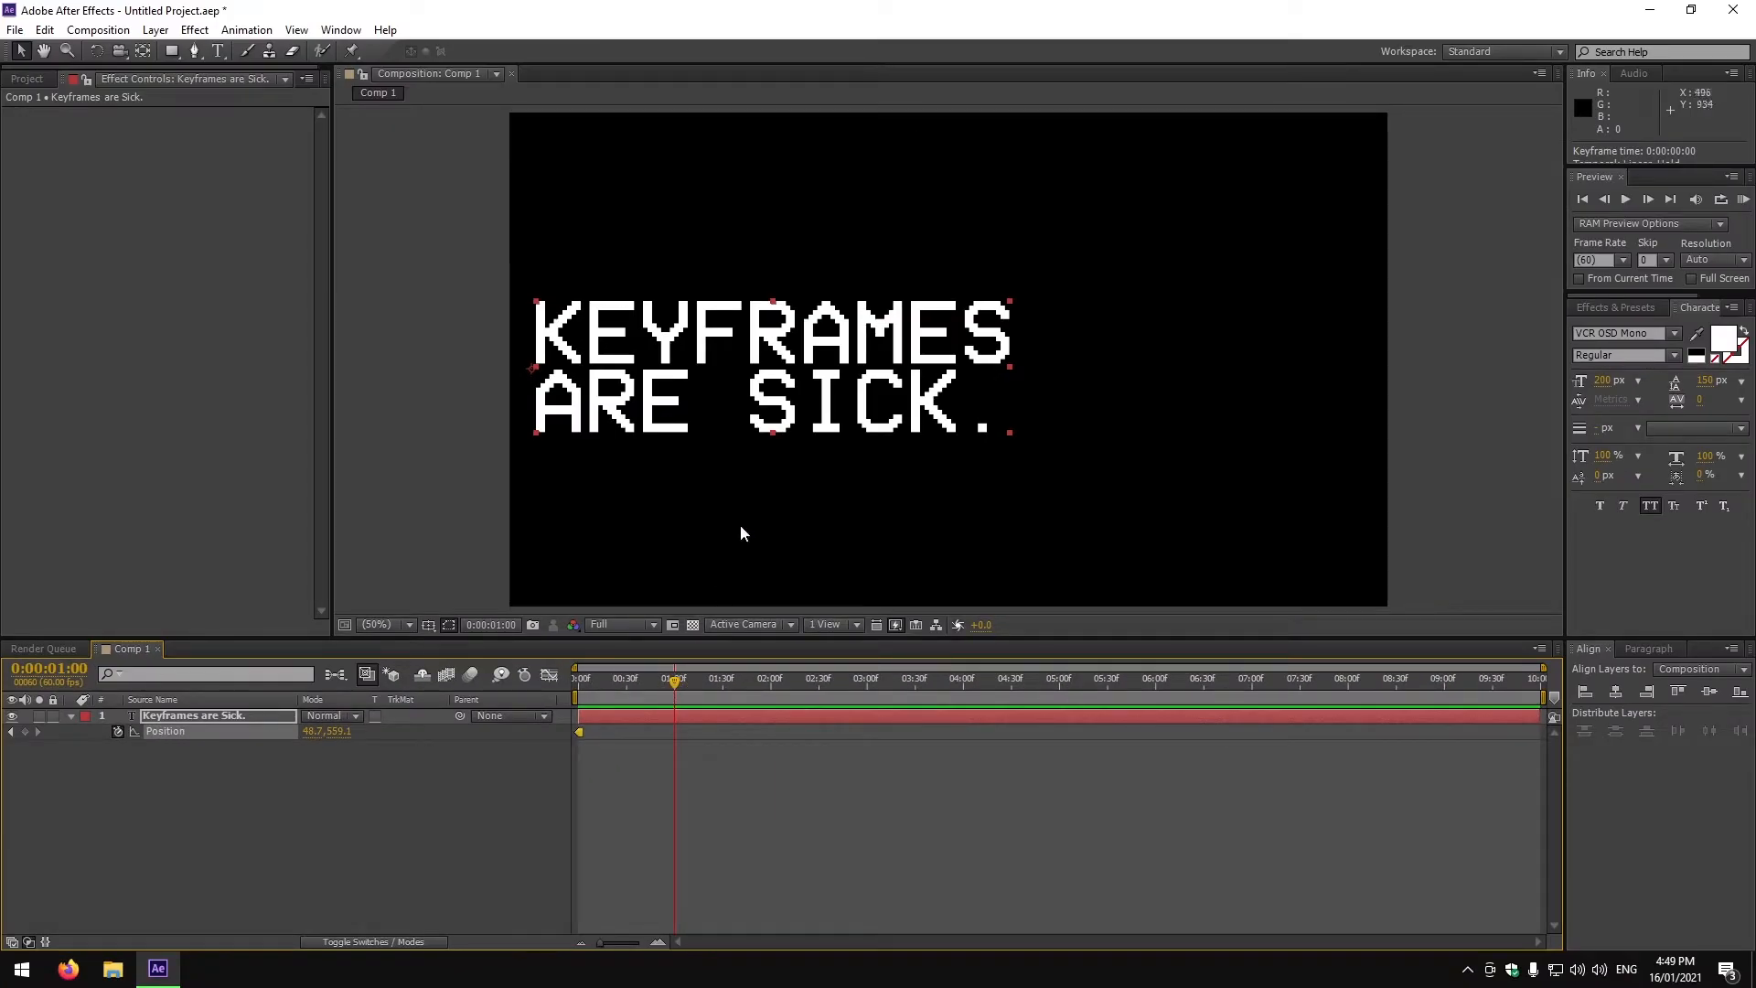
left_click_drag(726, 379, 1084, 372)
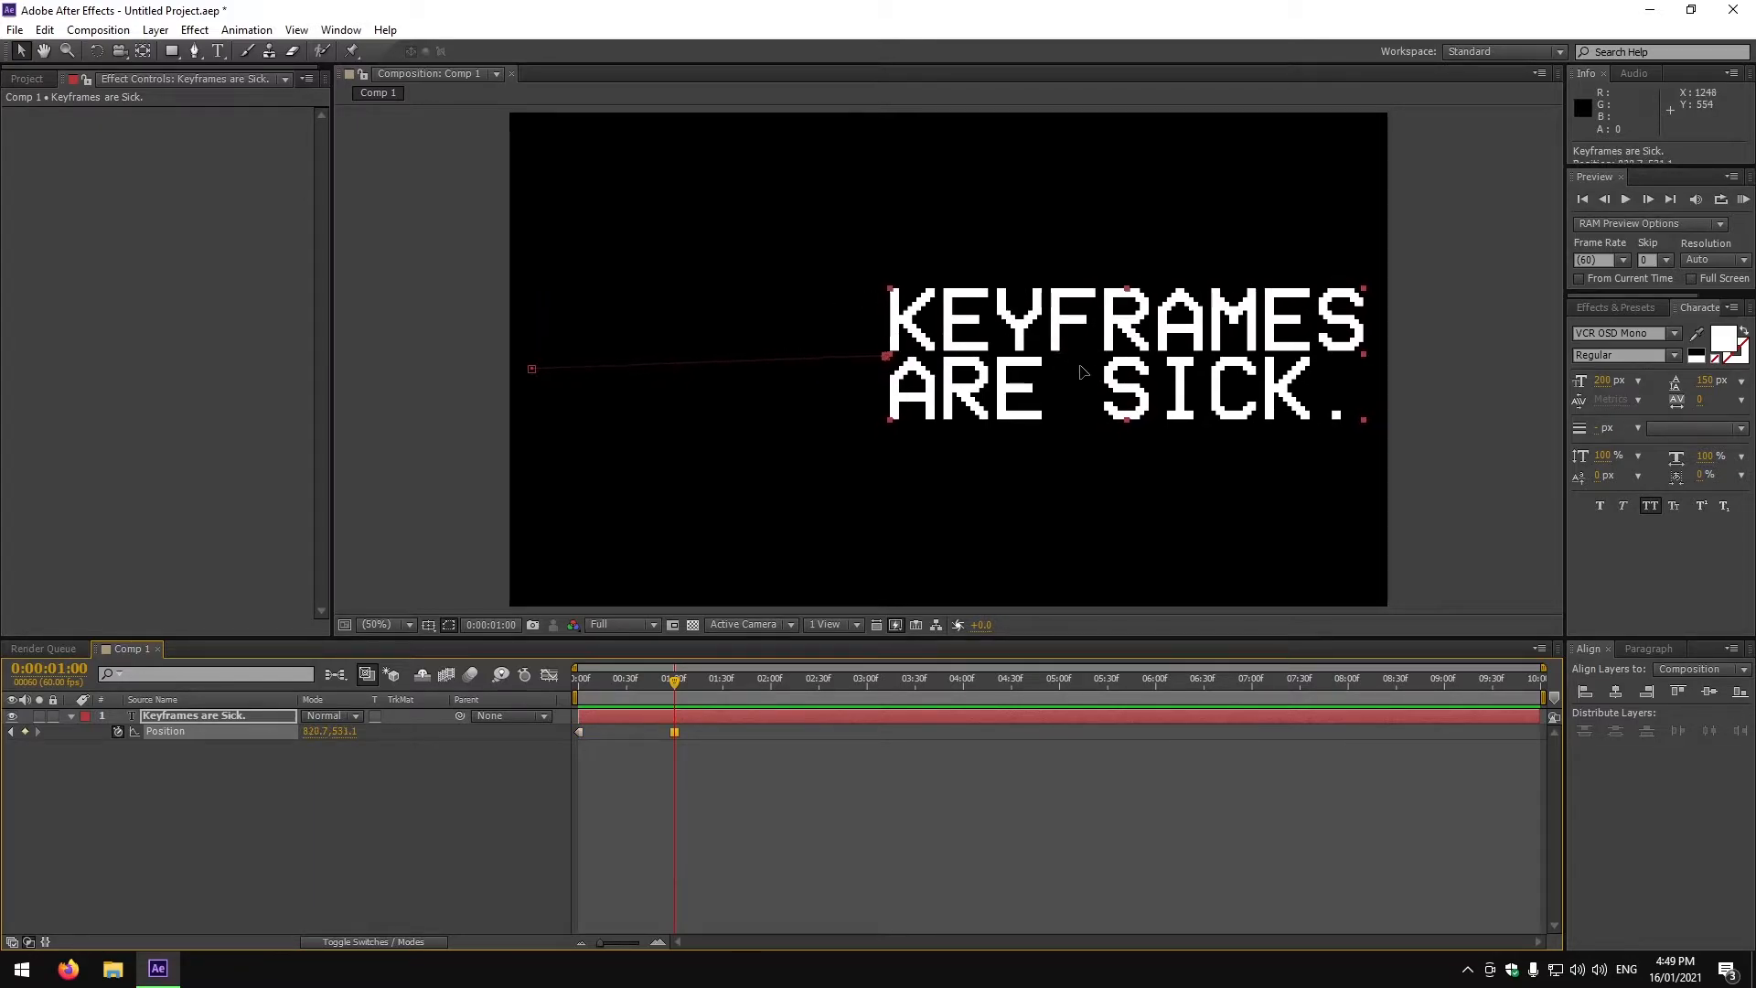
Move the text up at a later frame and preview the animation from the start.
left_click_drag(692, 679, 822, 700)
left_click_drag(1098, 385, 919, 232)
left_click(1583, 199)
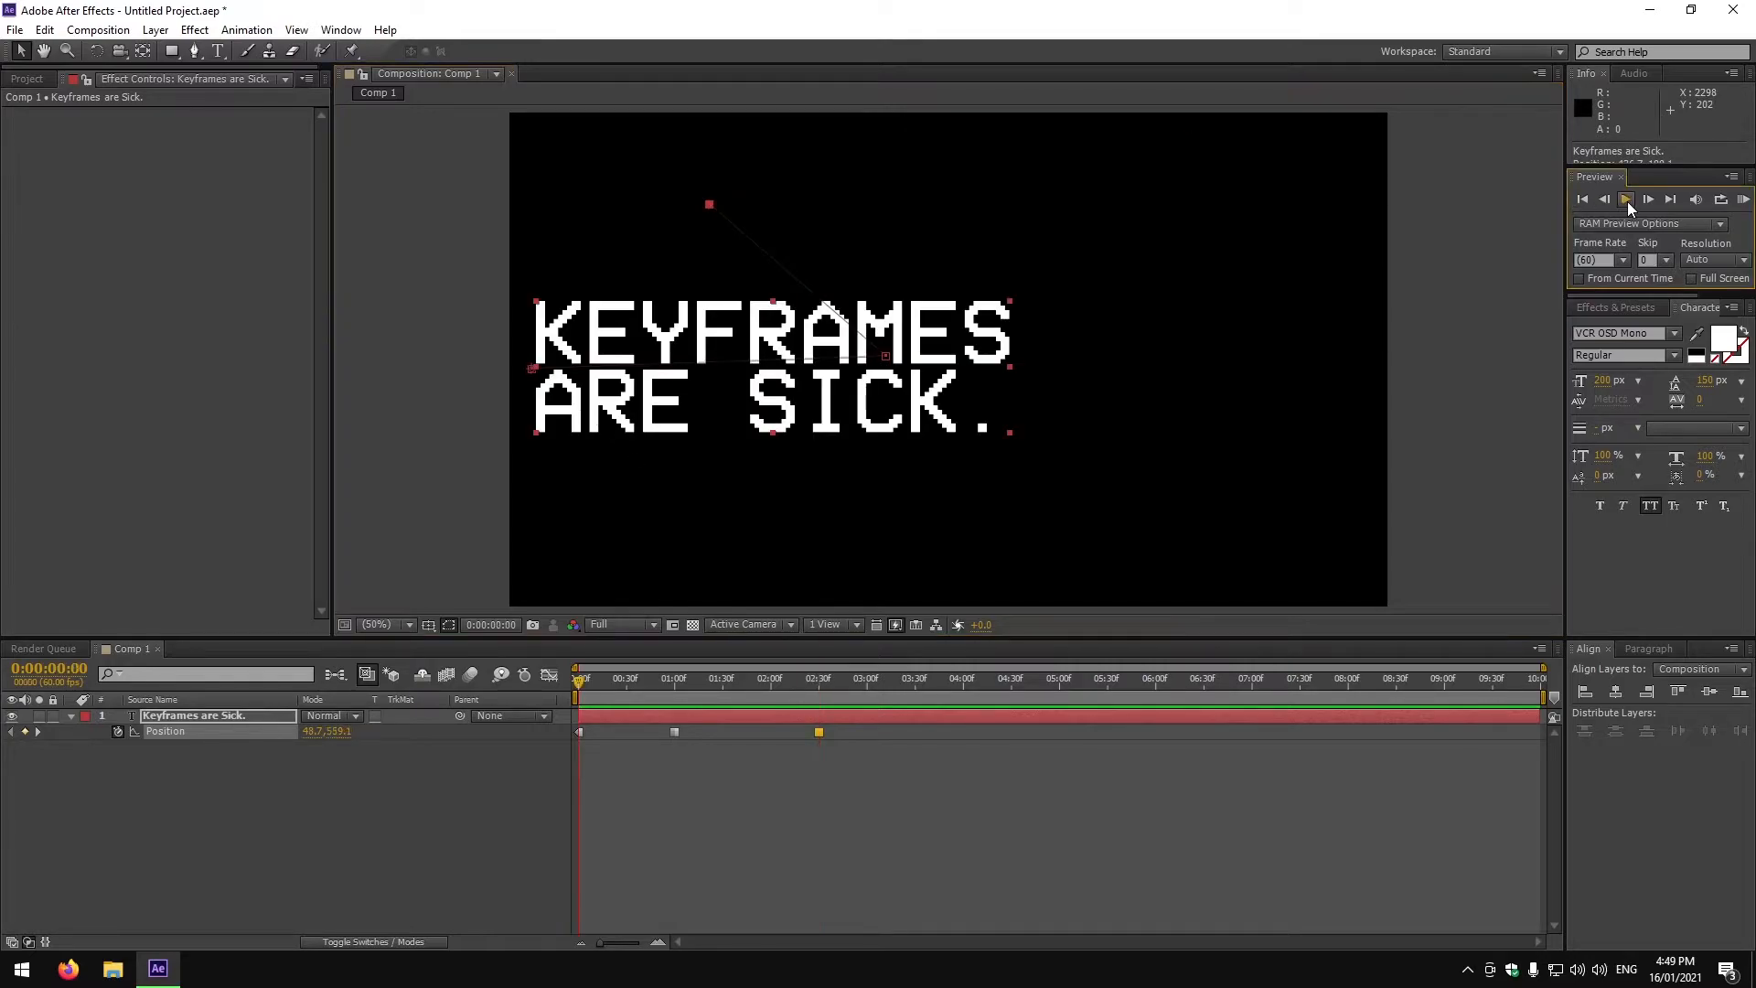
left_click(1626, 200)
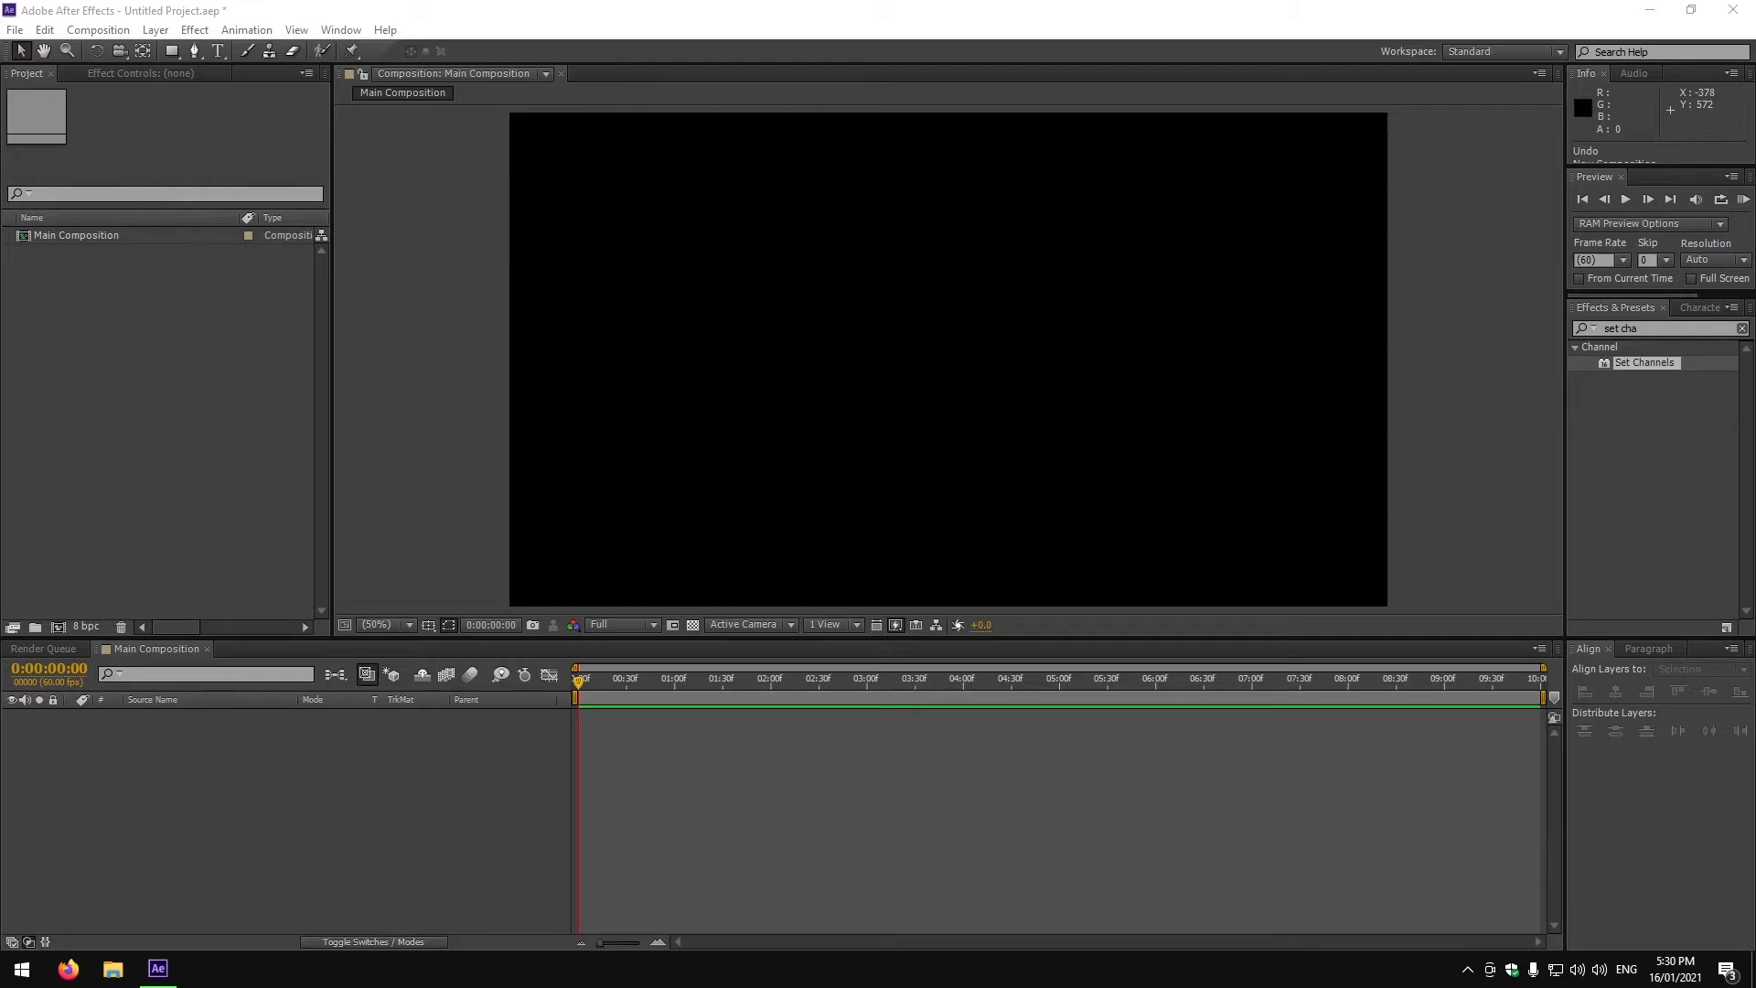
Create a new composition named Sub Composition.
right_click(130, 469)
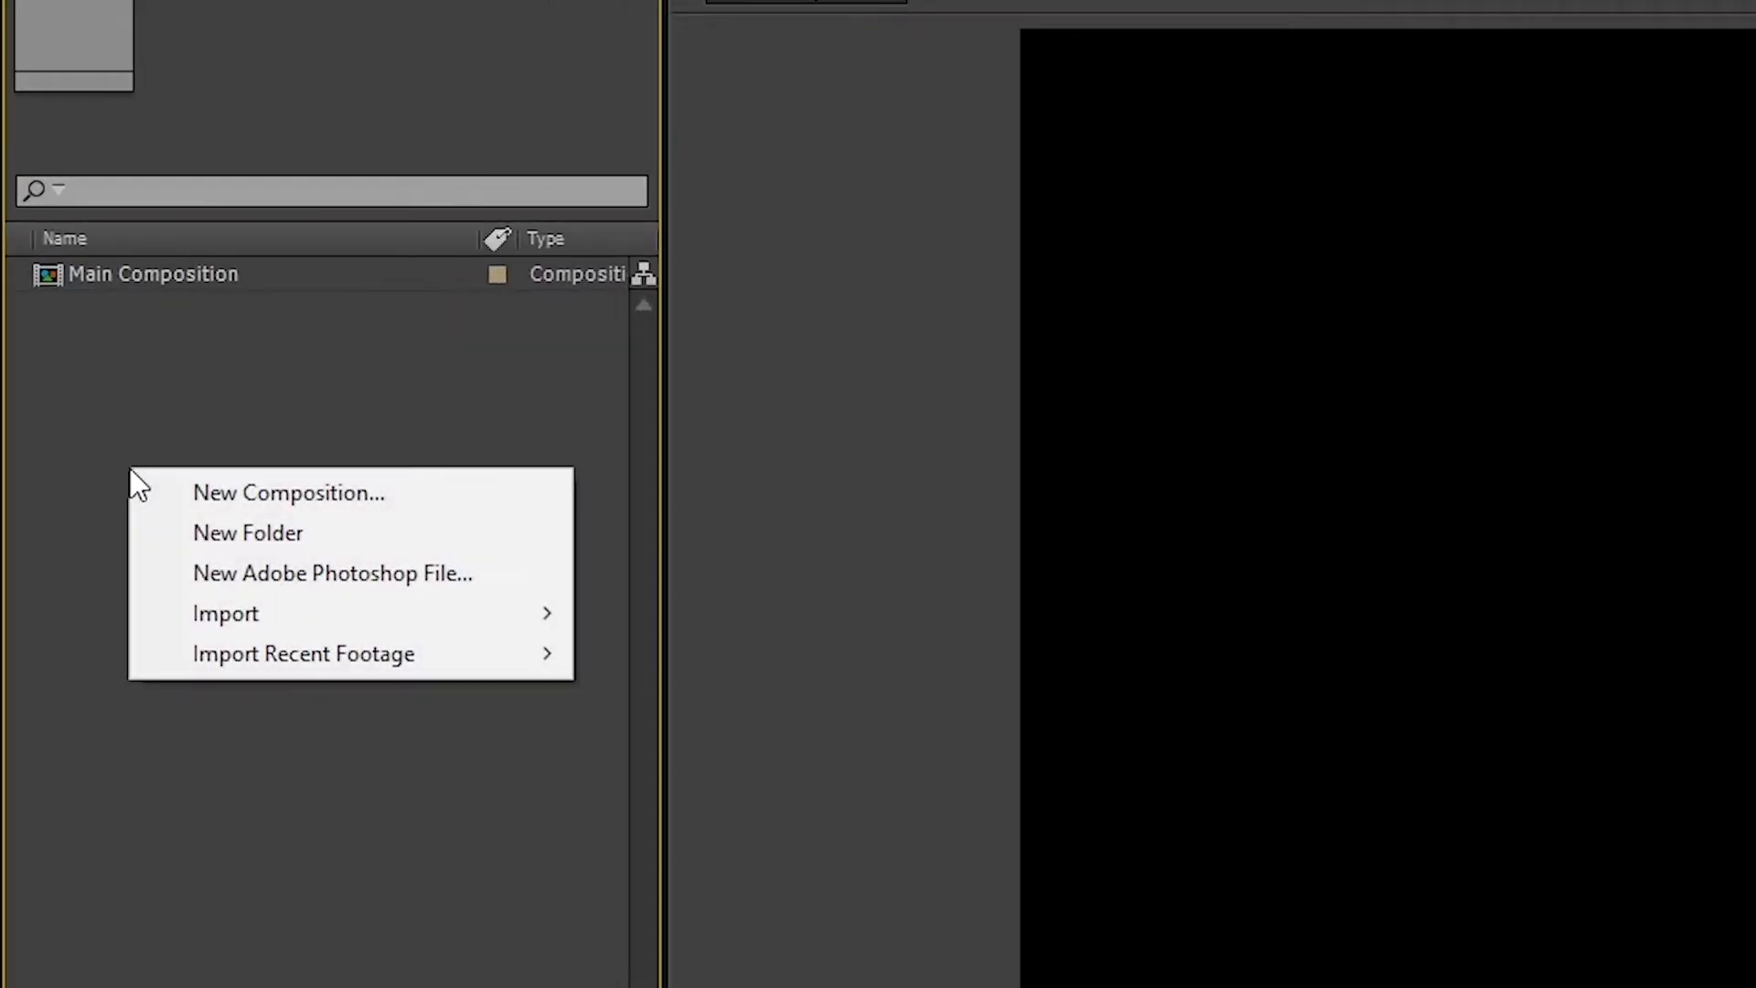
left_click(209, 490)
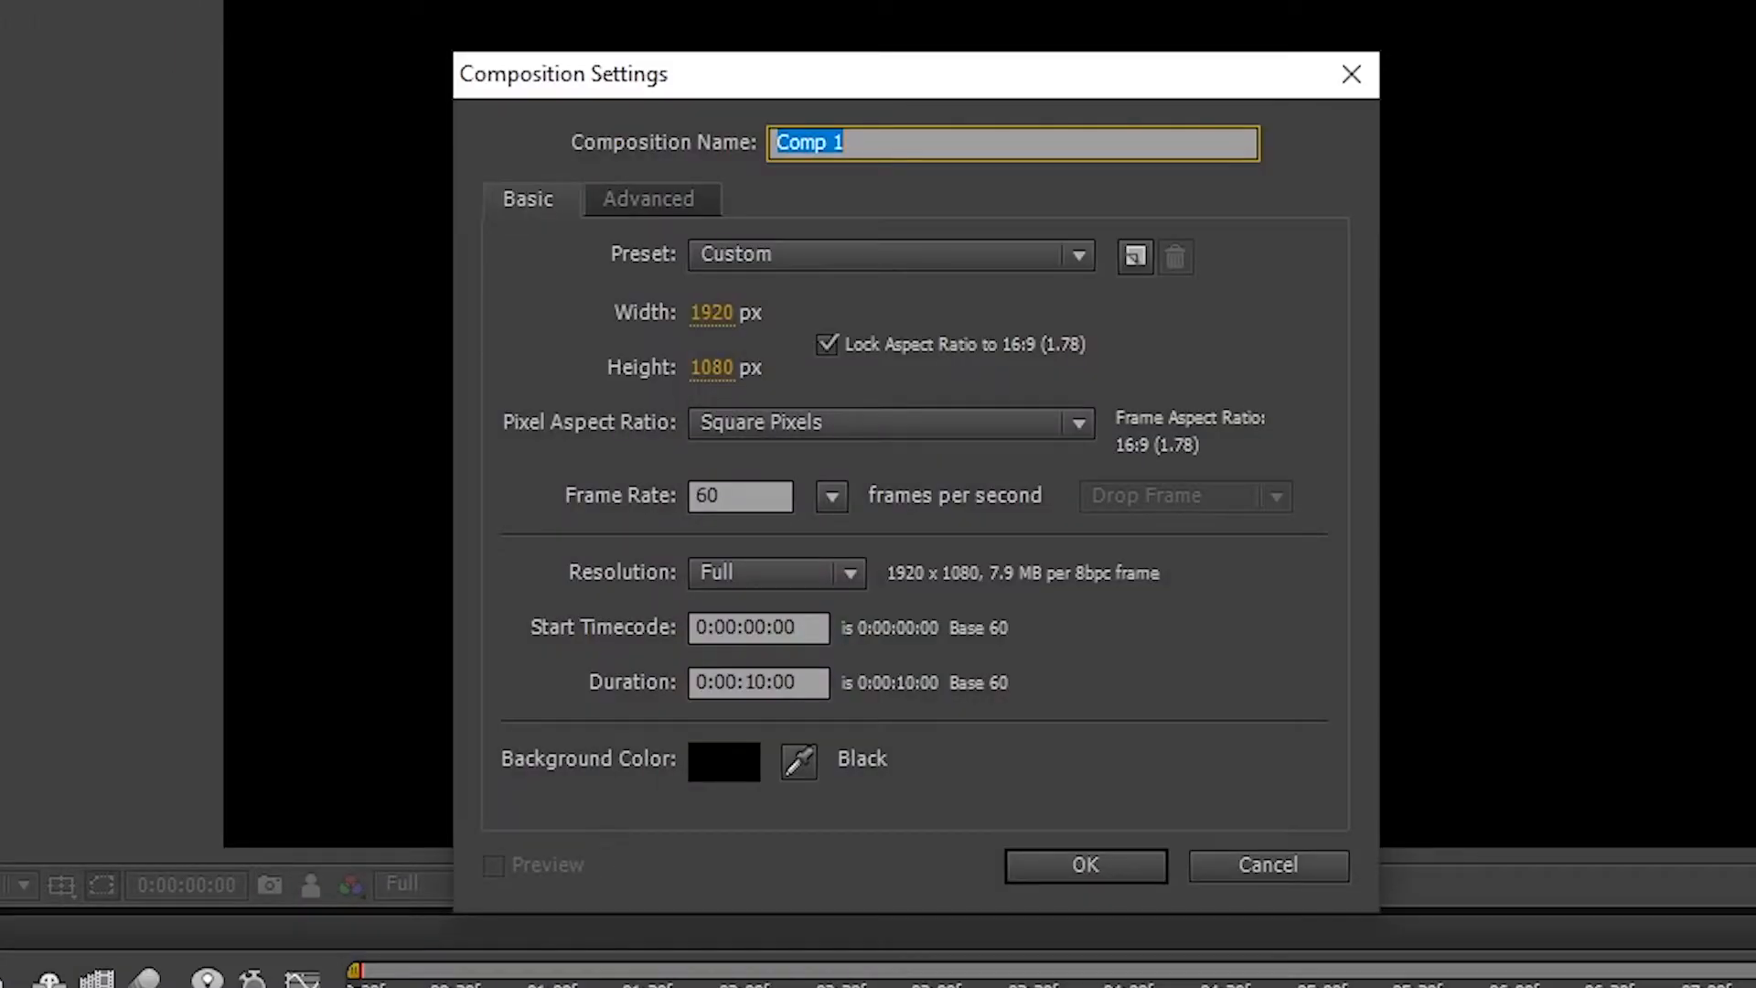
type("S")
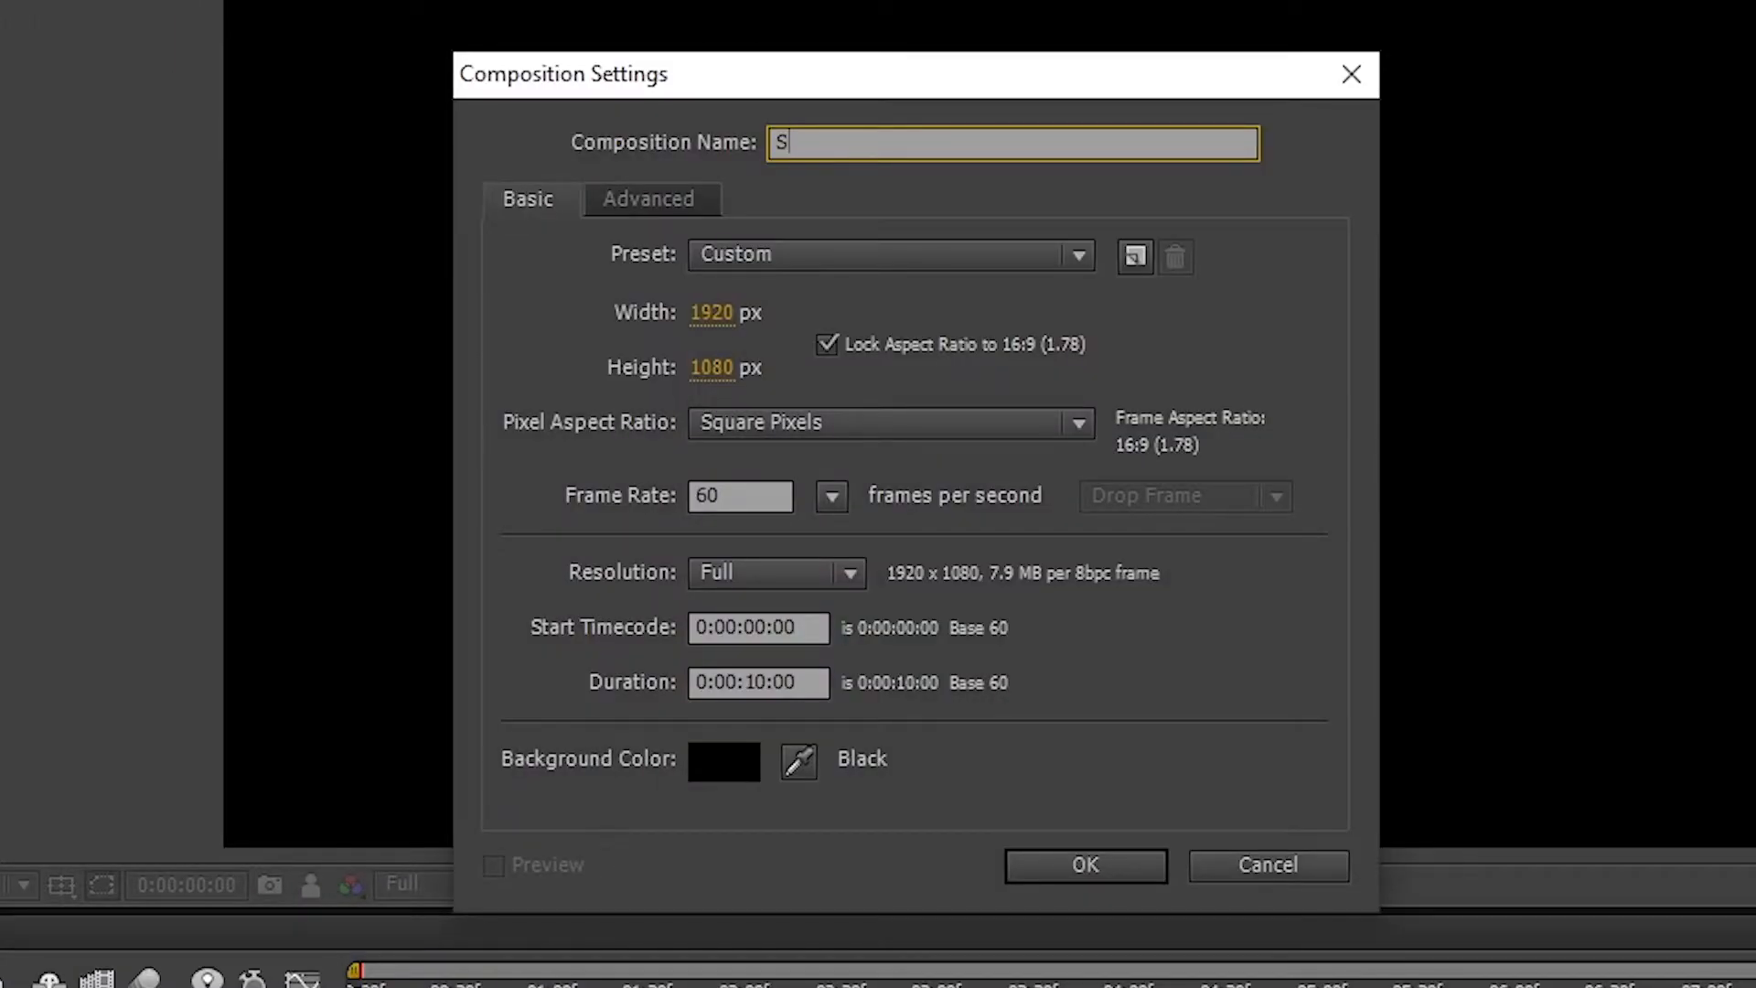
type("ub Composition")
key("Return")
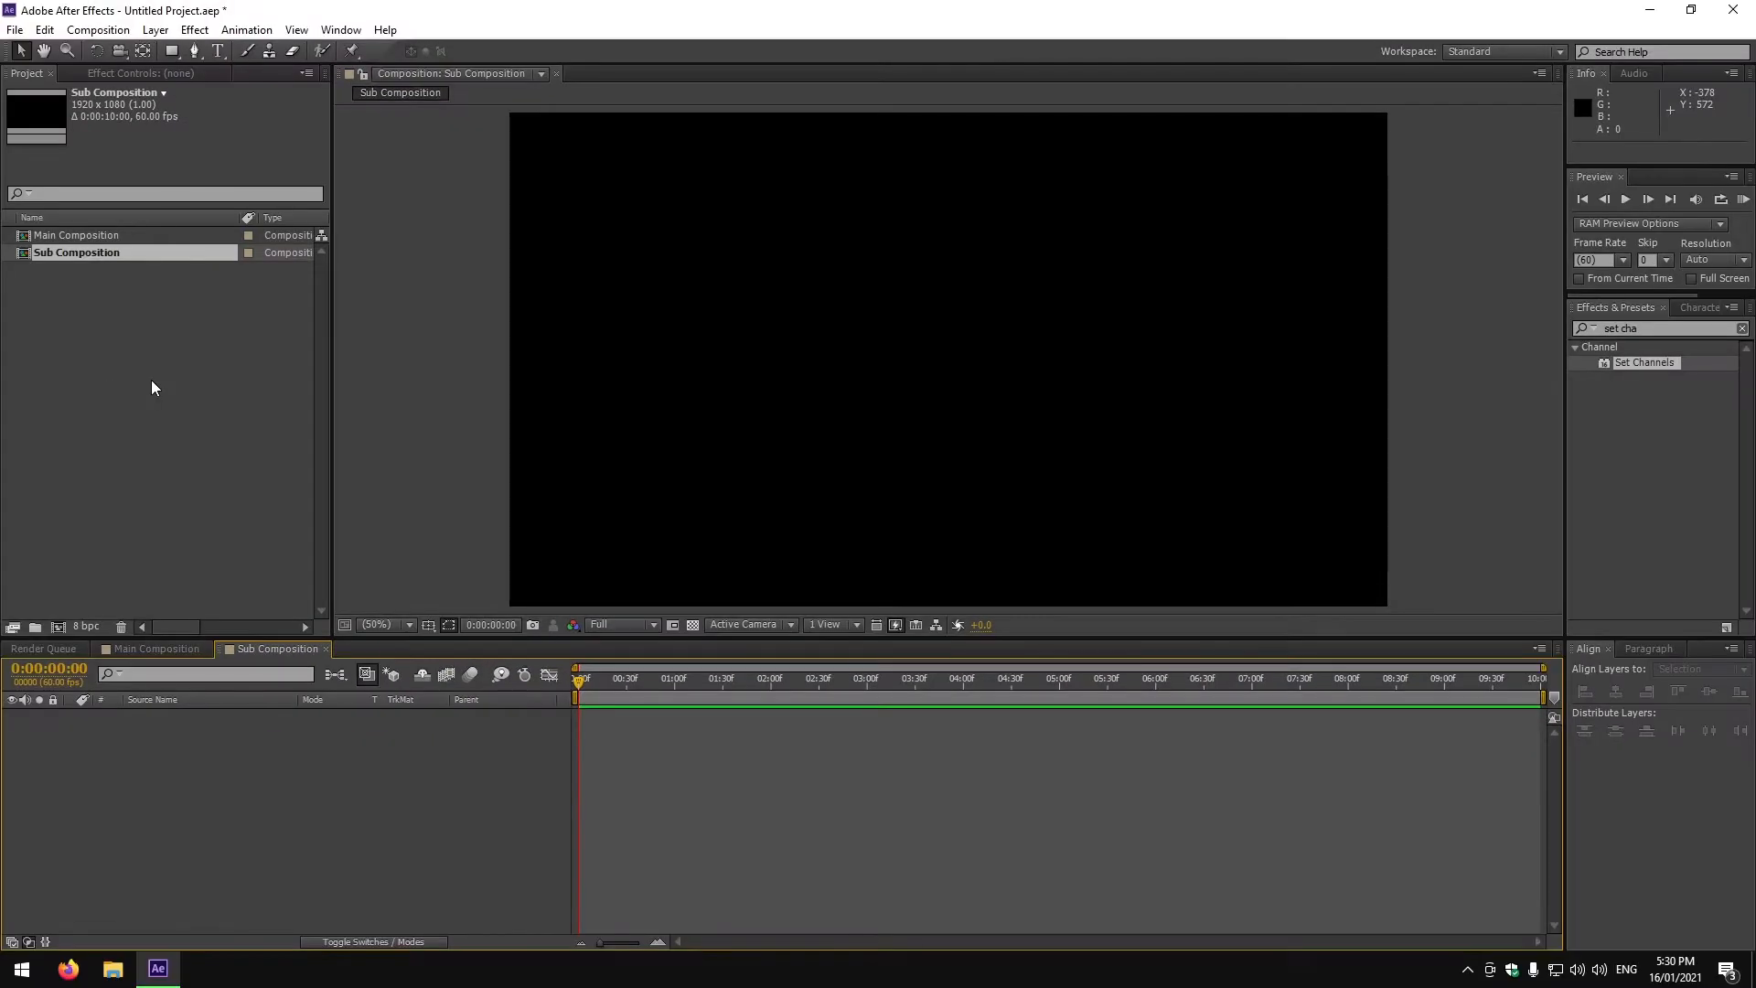
Import hyper_clean.png and penta_clean.png into the project and select penta_clean.png.
left_click_drag(151, 441, 201, 436)
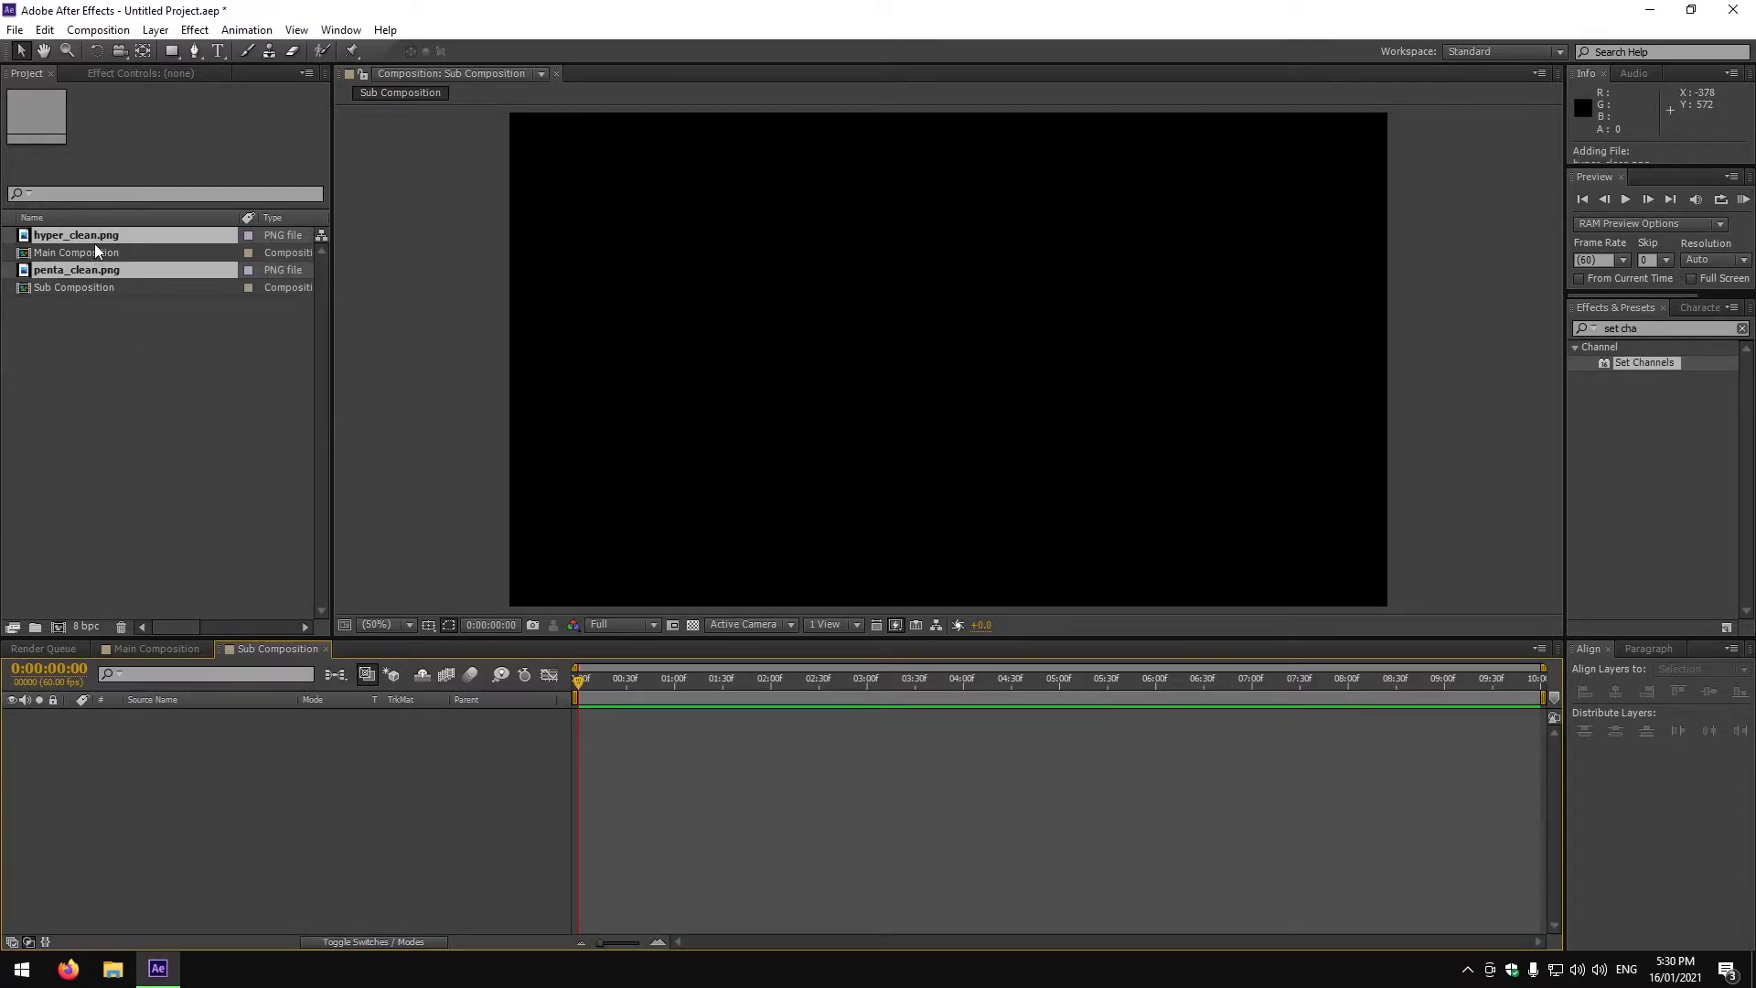
left_click(108, 313)
left_click(97, 271)
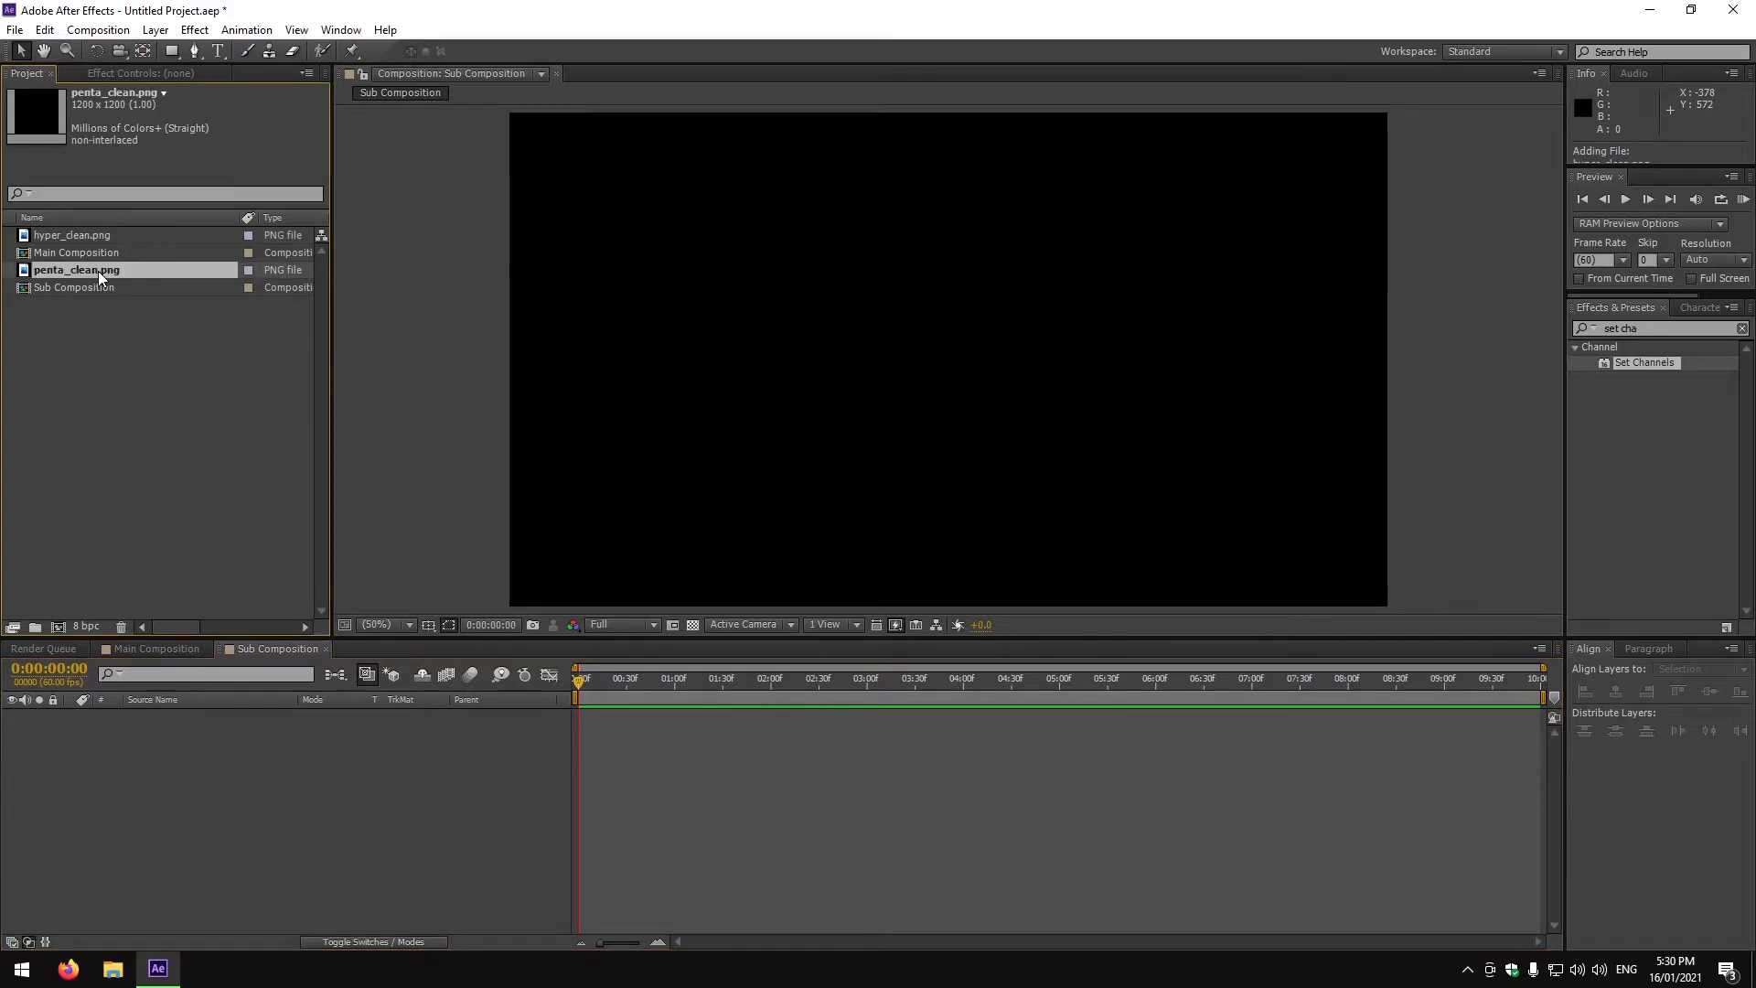
Add penta_clean.png to the Sub Composition timeline and reveal its Position property.
left_click_drag(139, 270, 184, 810)
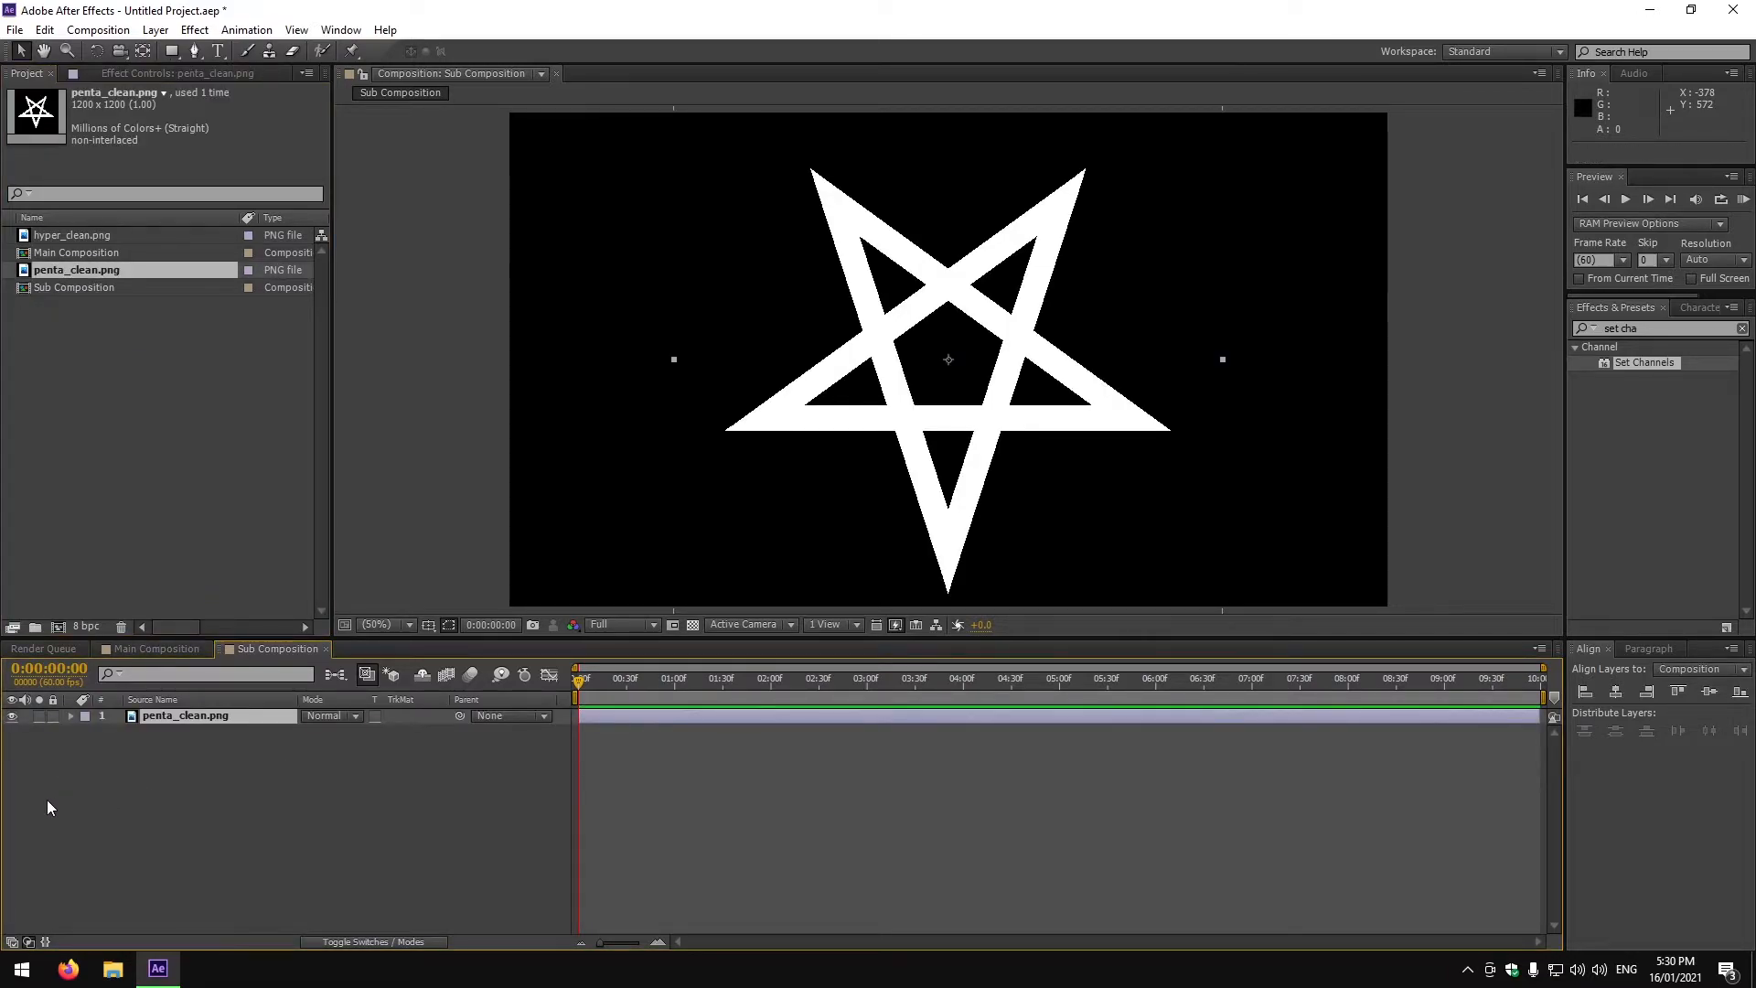
key("p")
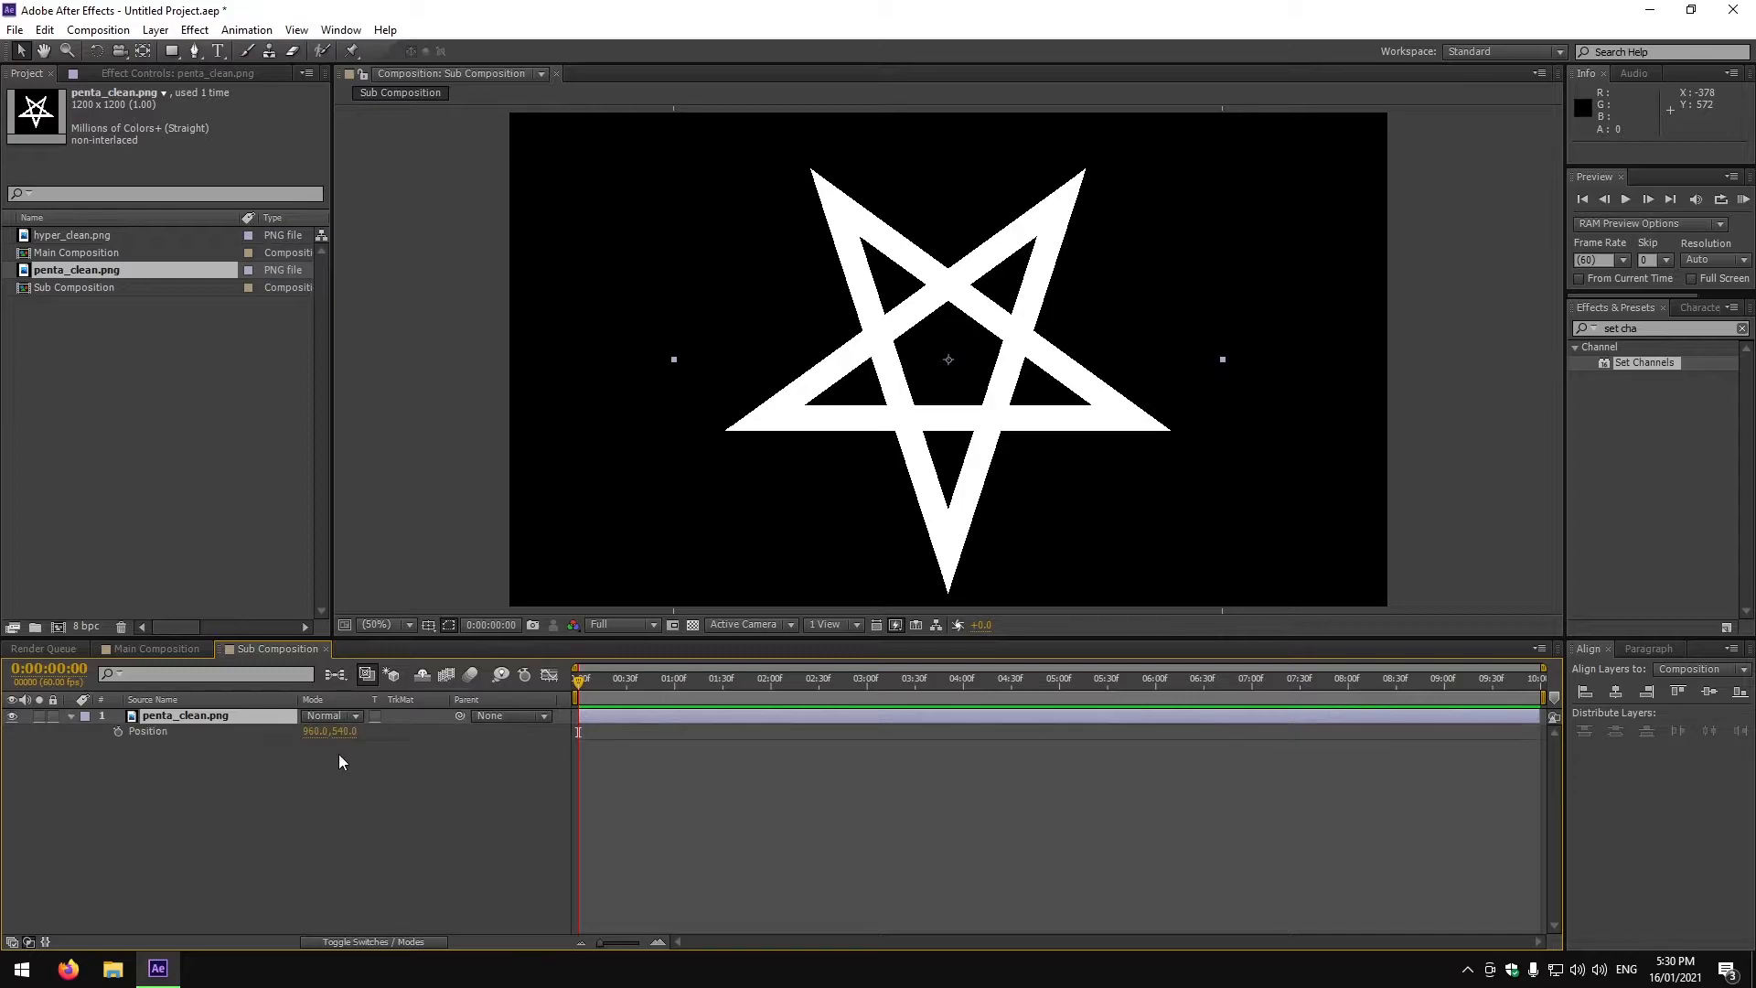
Add the expression wiggle(5,7) to the penta_clean.png layer's Position property.
left_click(118, 732, "alt")
type("wiggle")
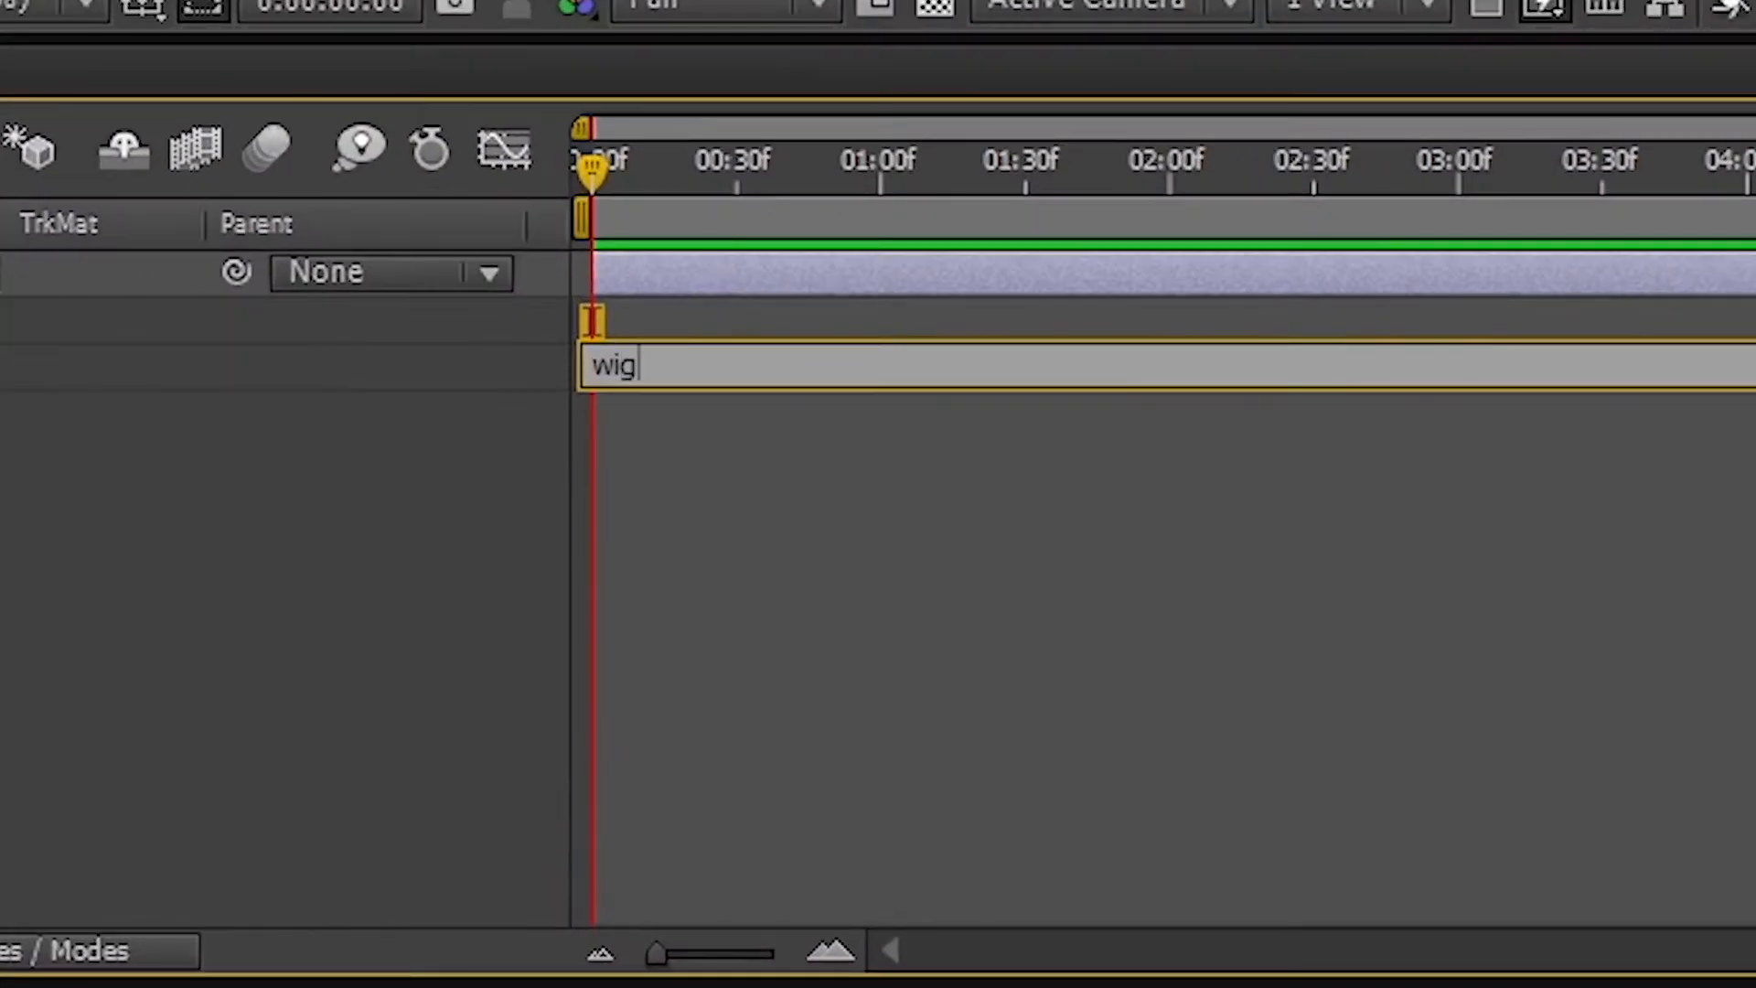
type("(5,7)")
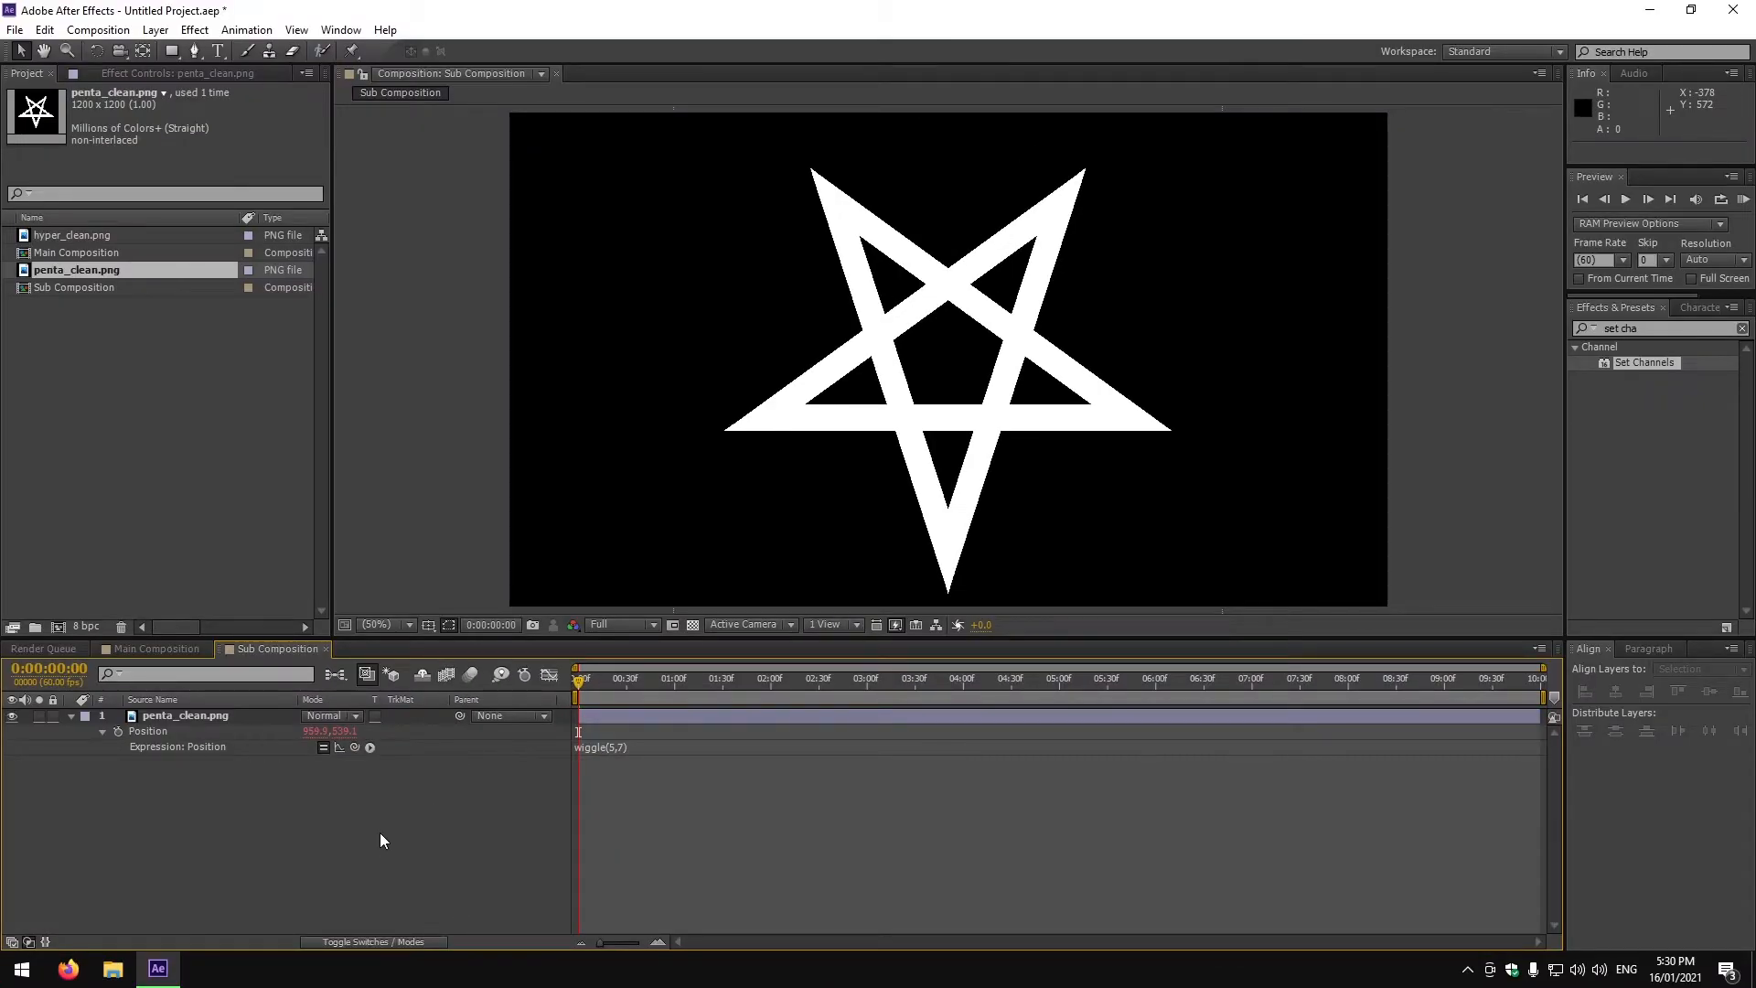
left_click(196, 434)
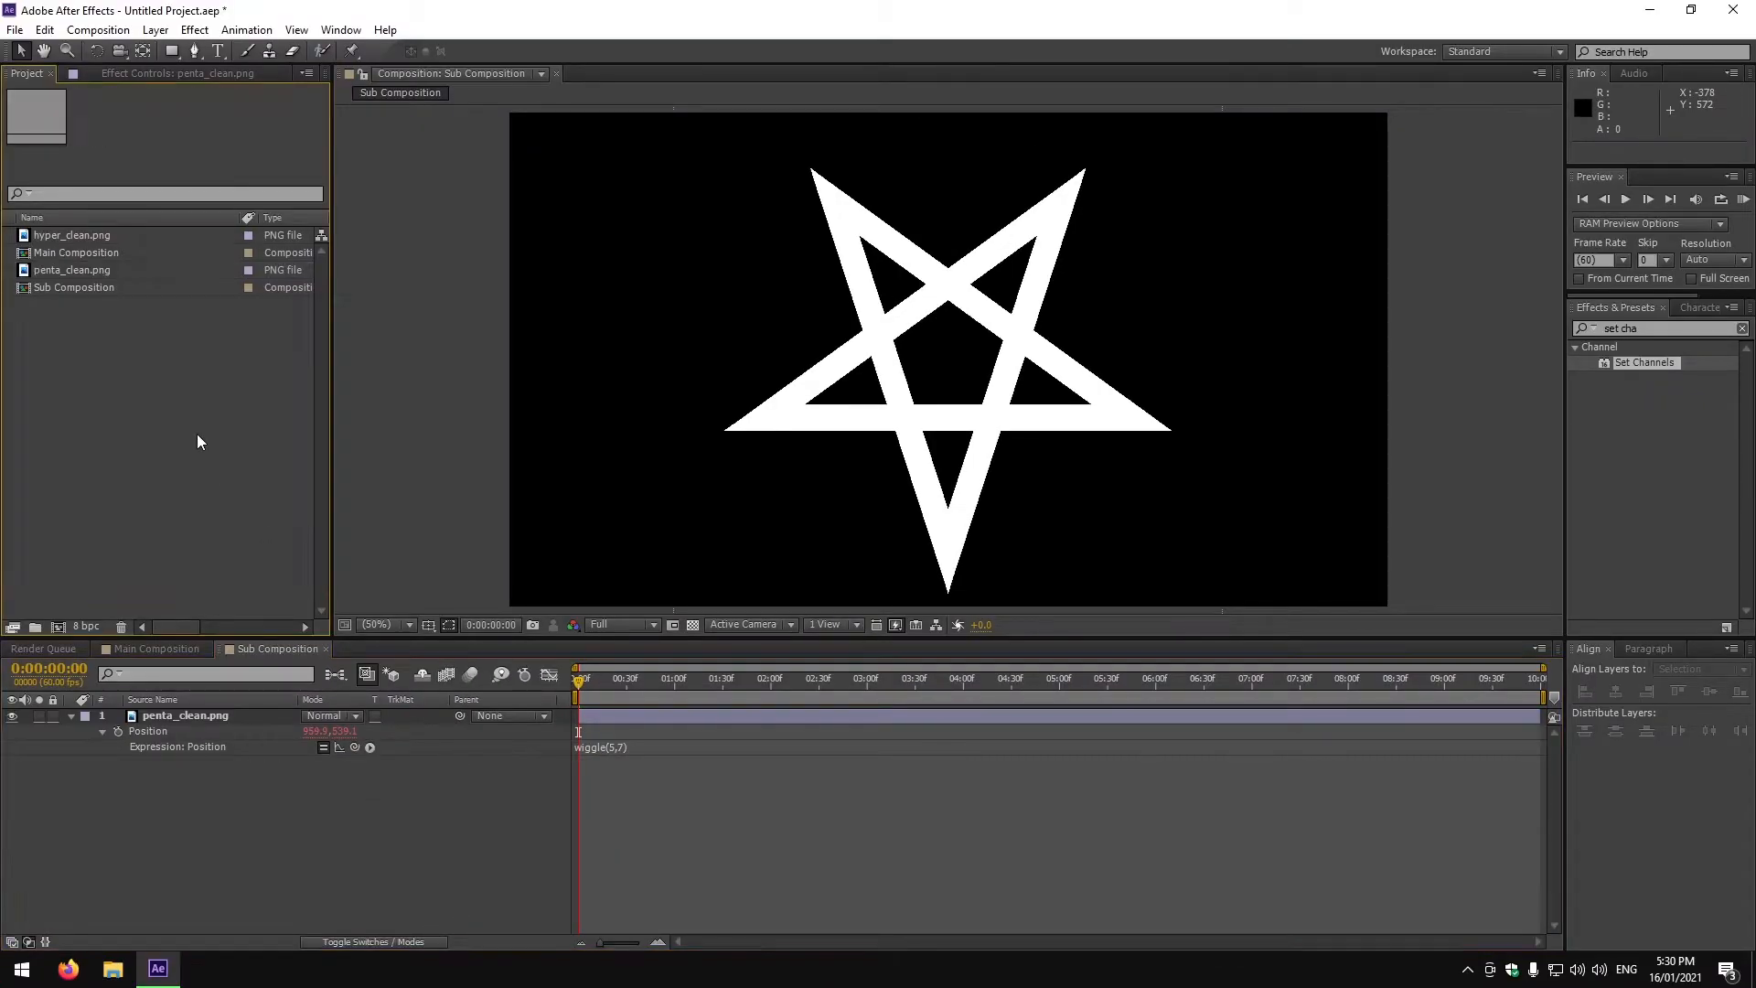
Create a new composition named Alt Composition.
right_click(88, 344)
left_click(207, 358)
type("Alt Composition")
key("Return")
Add hyper_clean.png to Alt Composition and give its Position the expression wiggle(100,5).
left_click_drag(71, 253, 266, 732)
key("p")
left_click(118, 732, "alt")
type("wiggle(100,5")
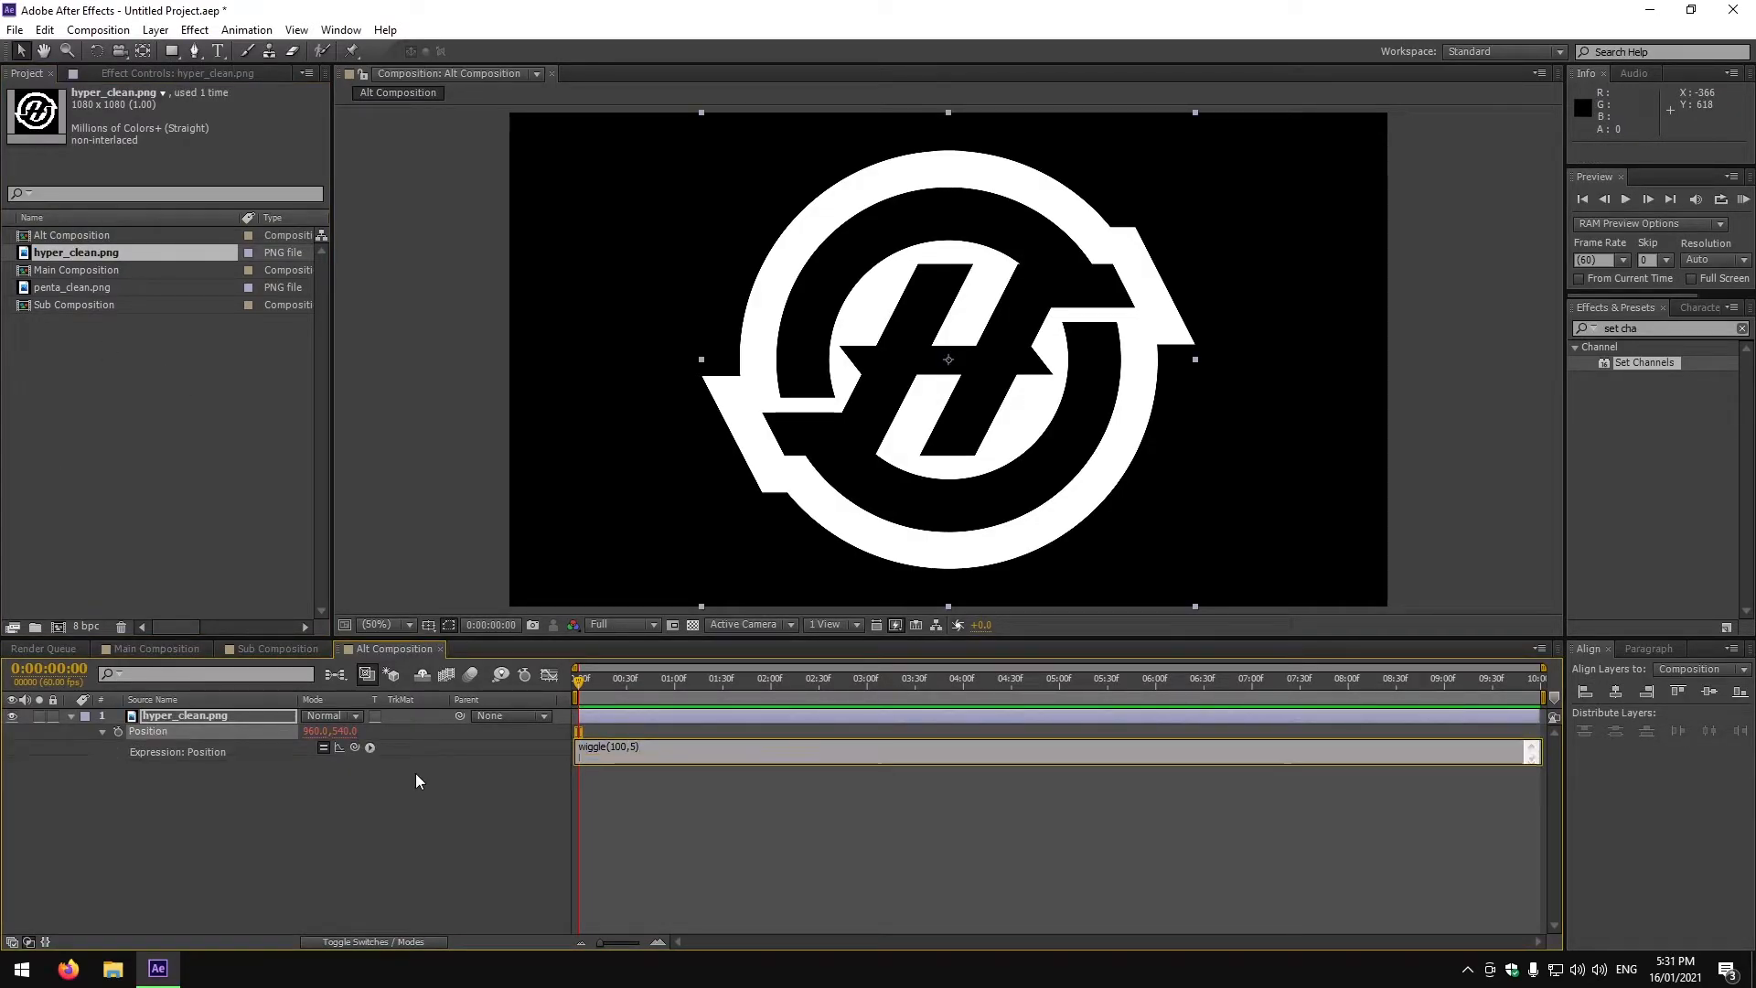
left_click(415, 772)
Add Alt Composition and Sub Composition as layers in Main Composition.
left_click(131, 651)
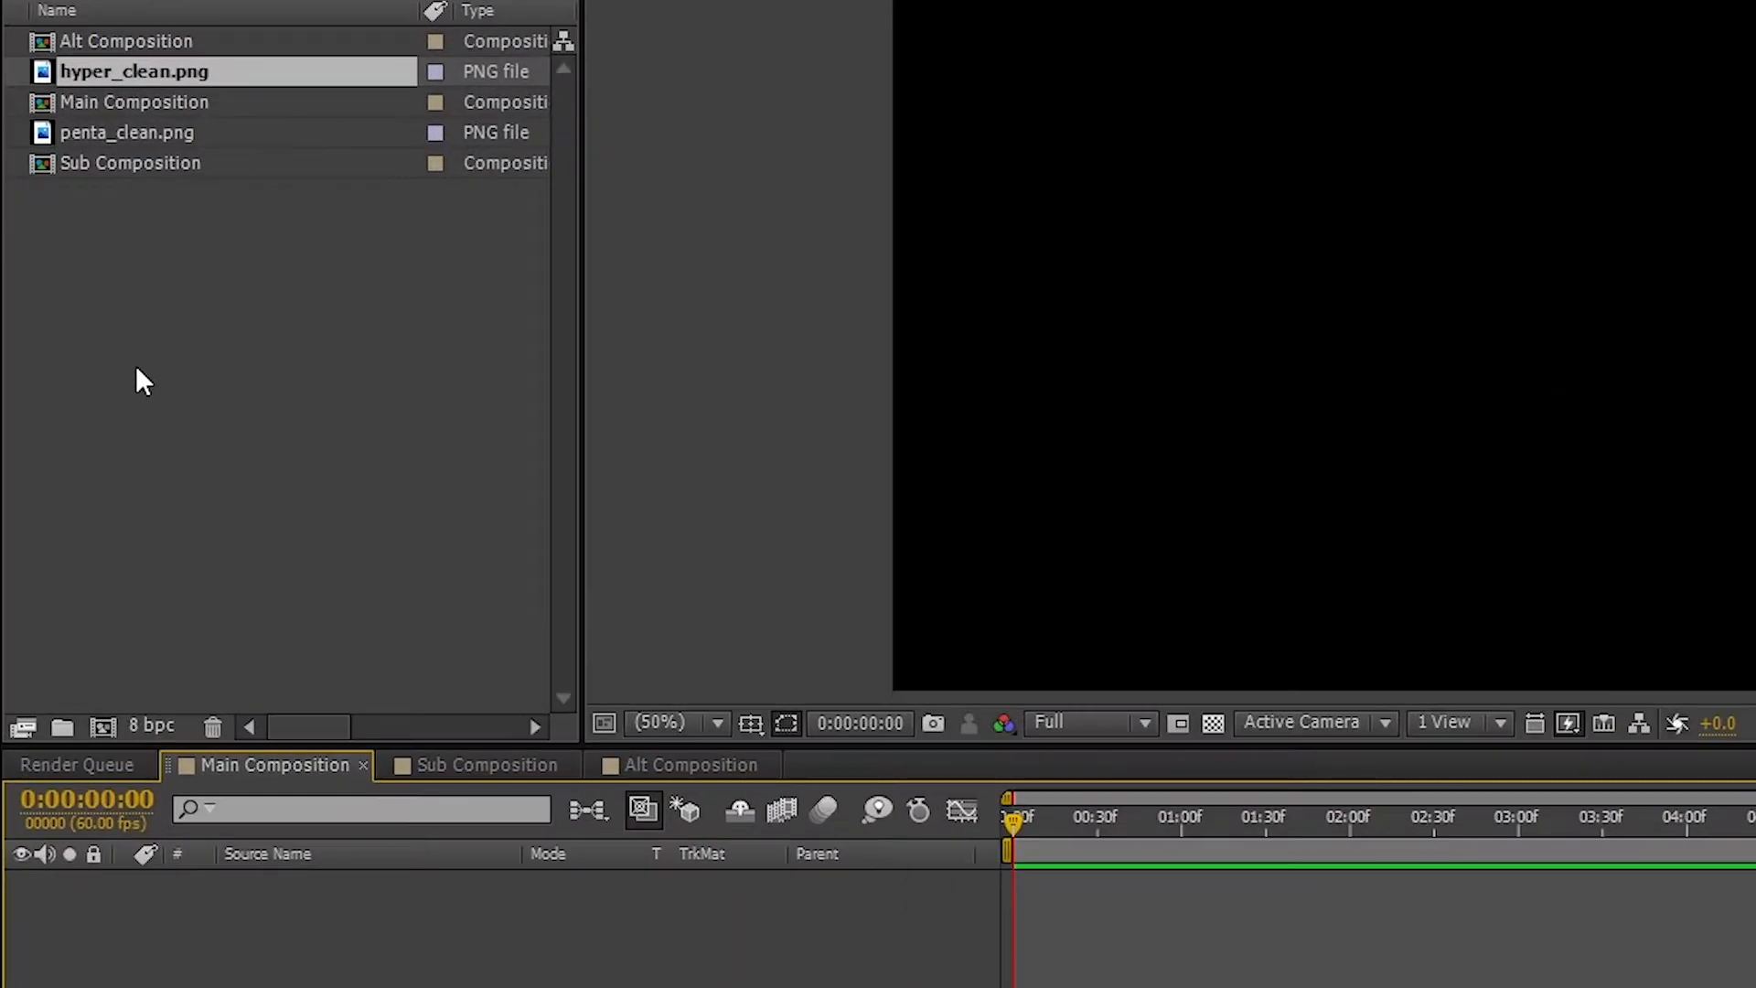
left_click(76, 420)
left_click_drag(104, 237, 198, 503)
left_click_drag(349, 509, 441, 913)
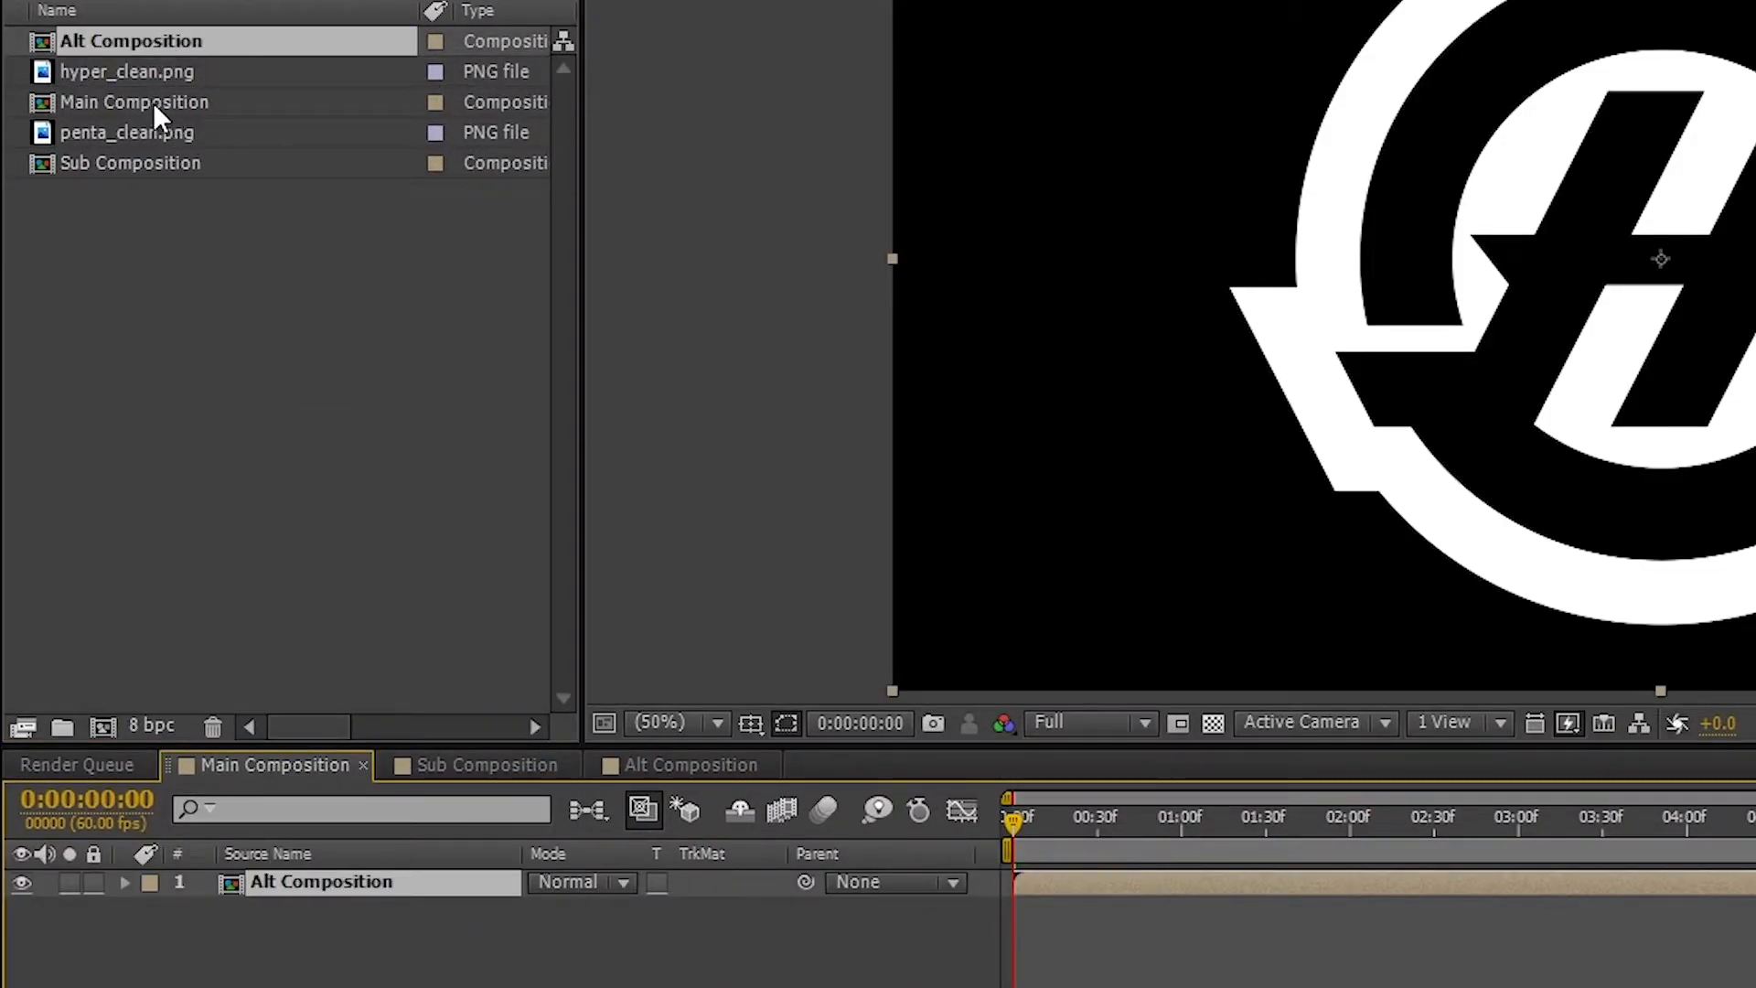
left_click(156, 162)
left_click_drag(156, 168, 357, 914)
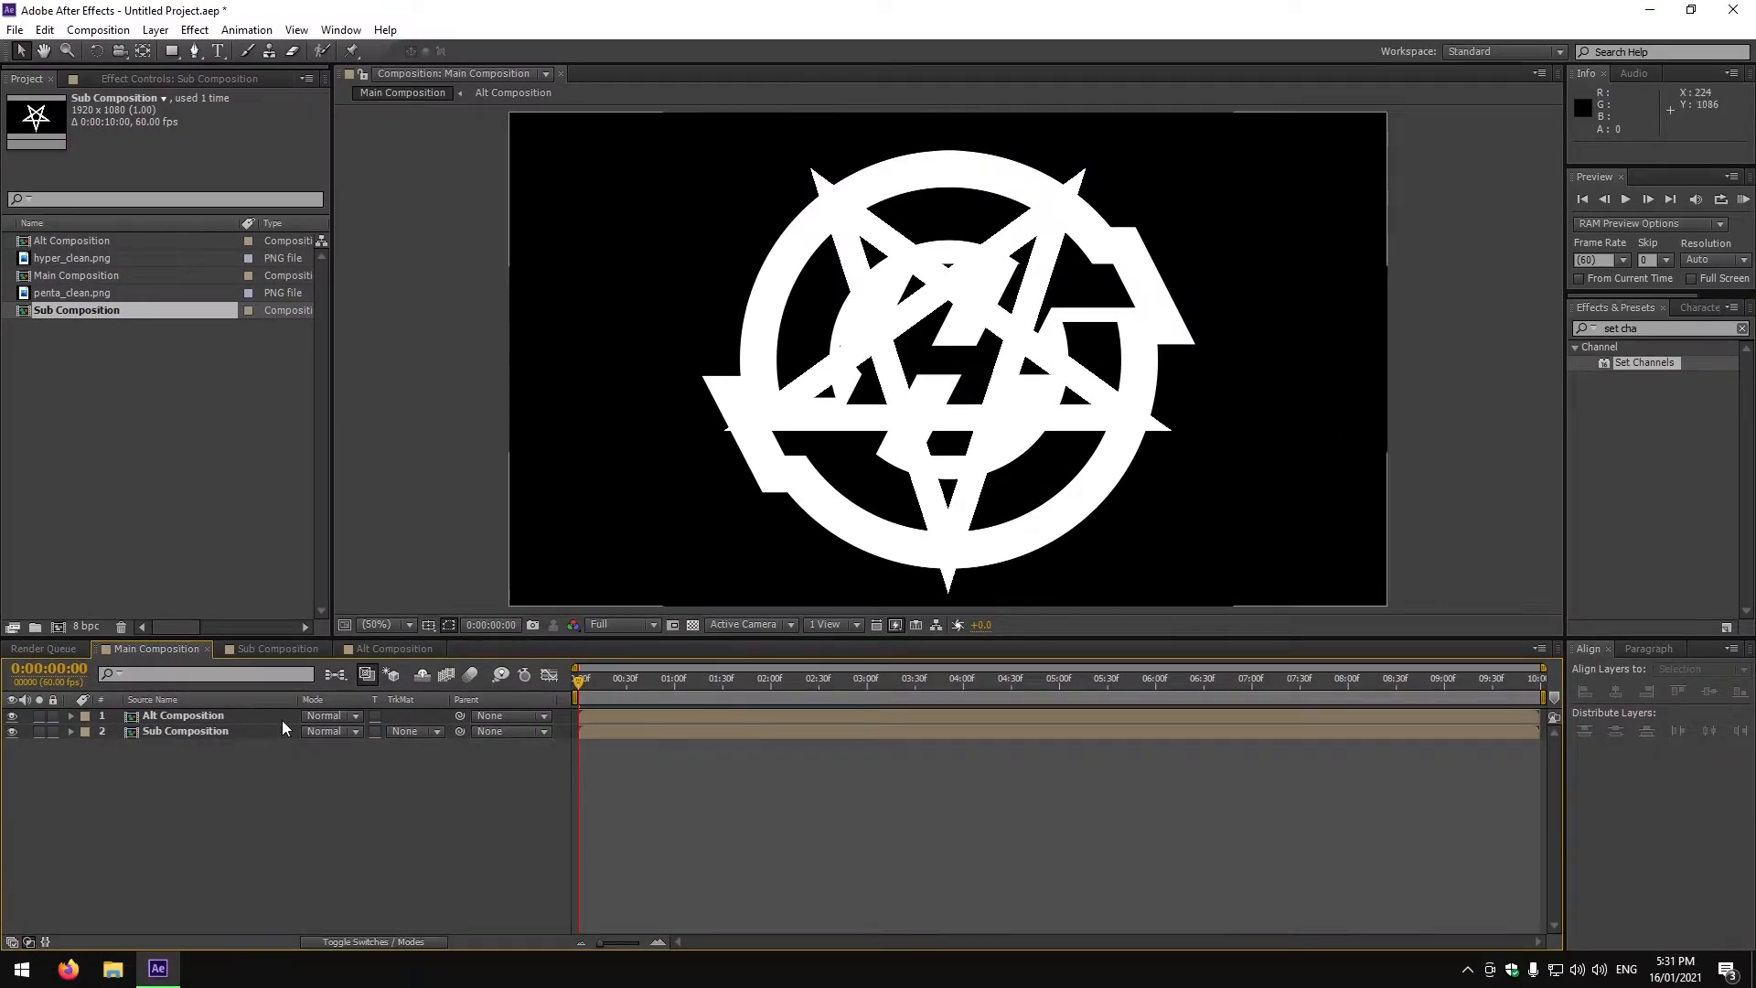
Split both layers at 5 seconds, keeping Alt Composition before the cut and Sub Composition after it.
left_click(148, 717)
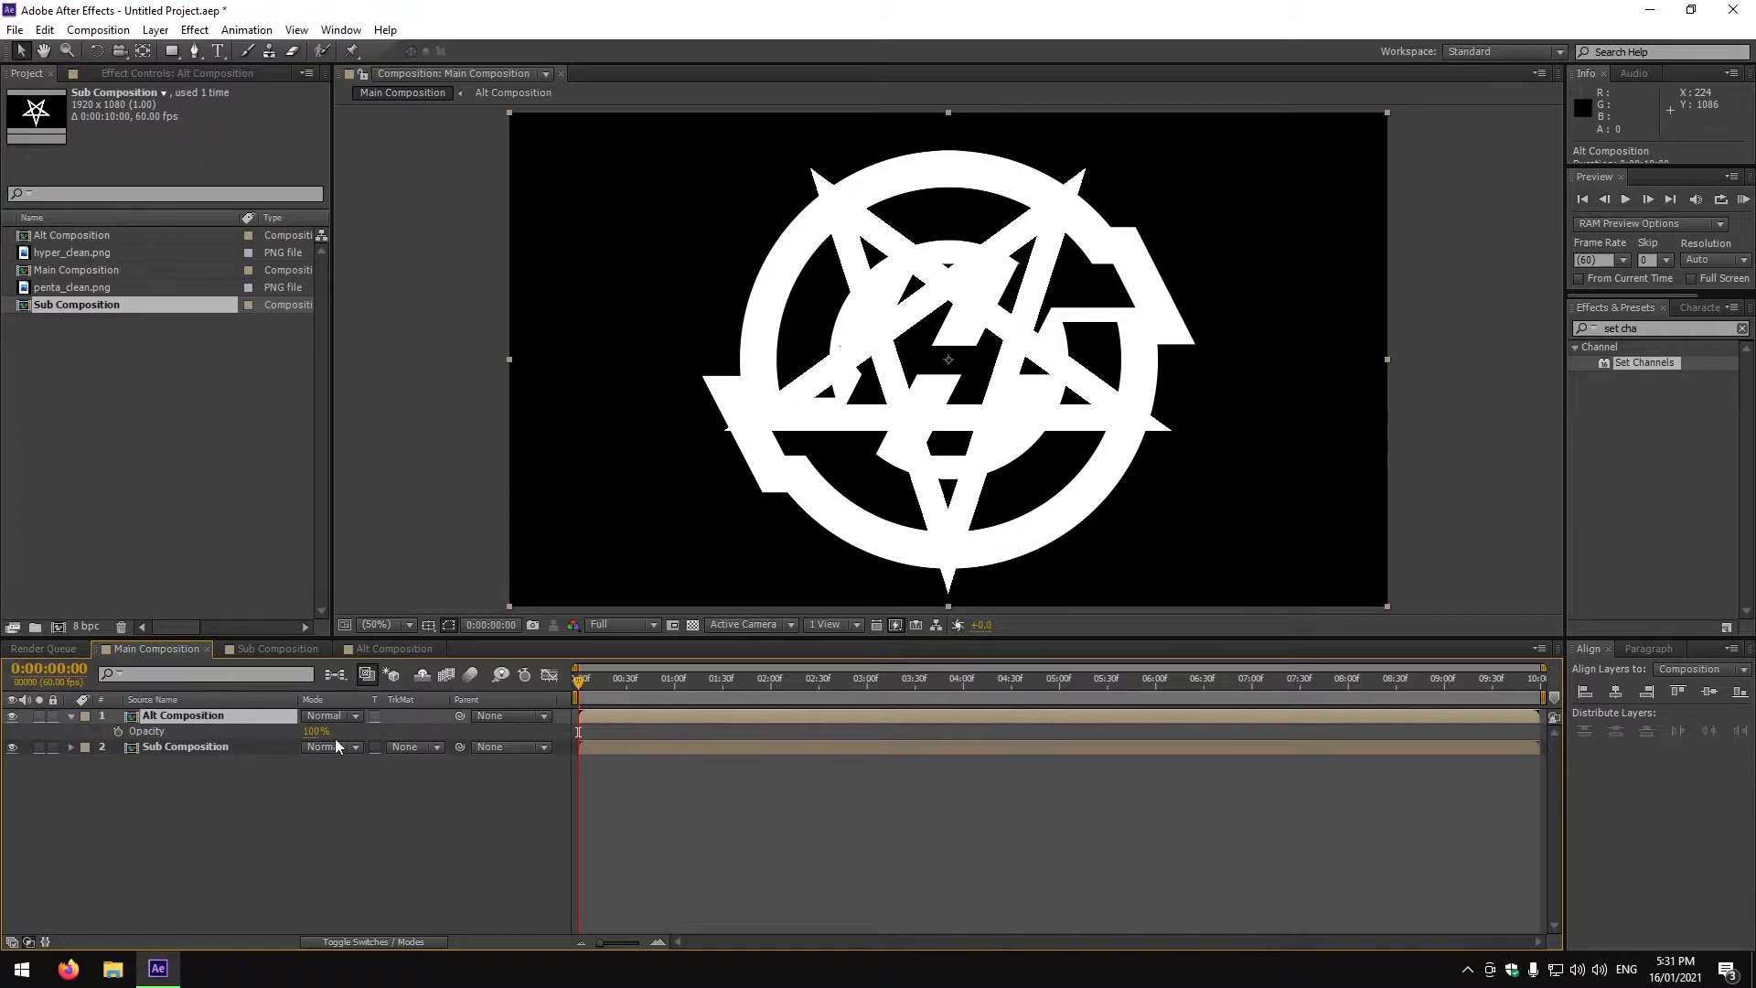
left_click_drag(589, 677, 1060, 711)
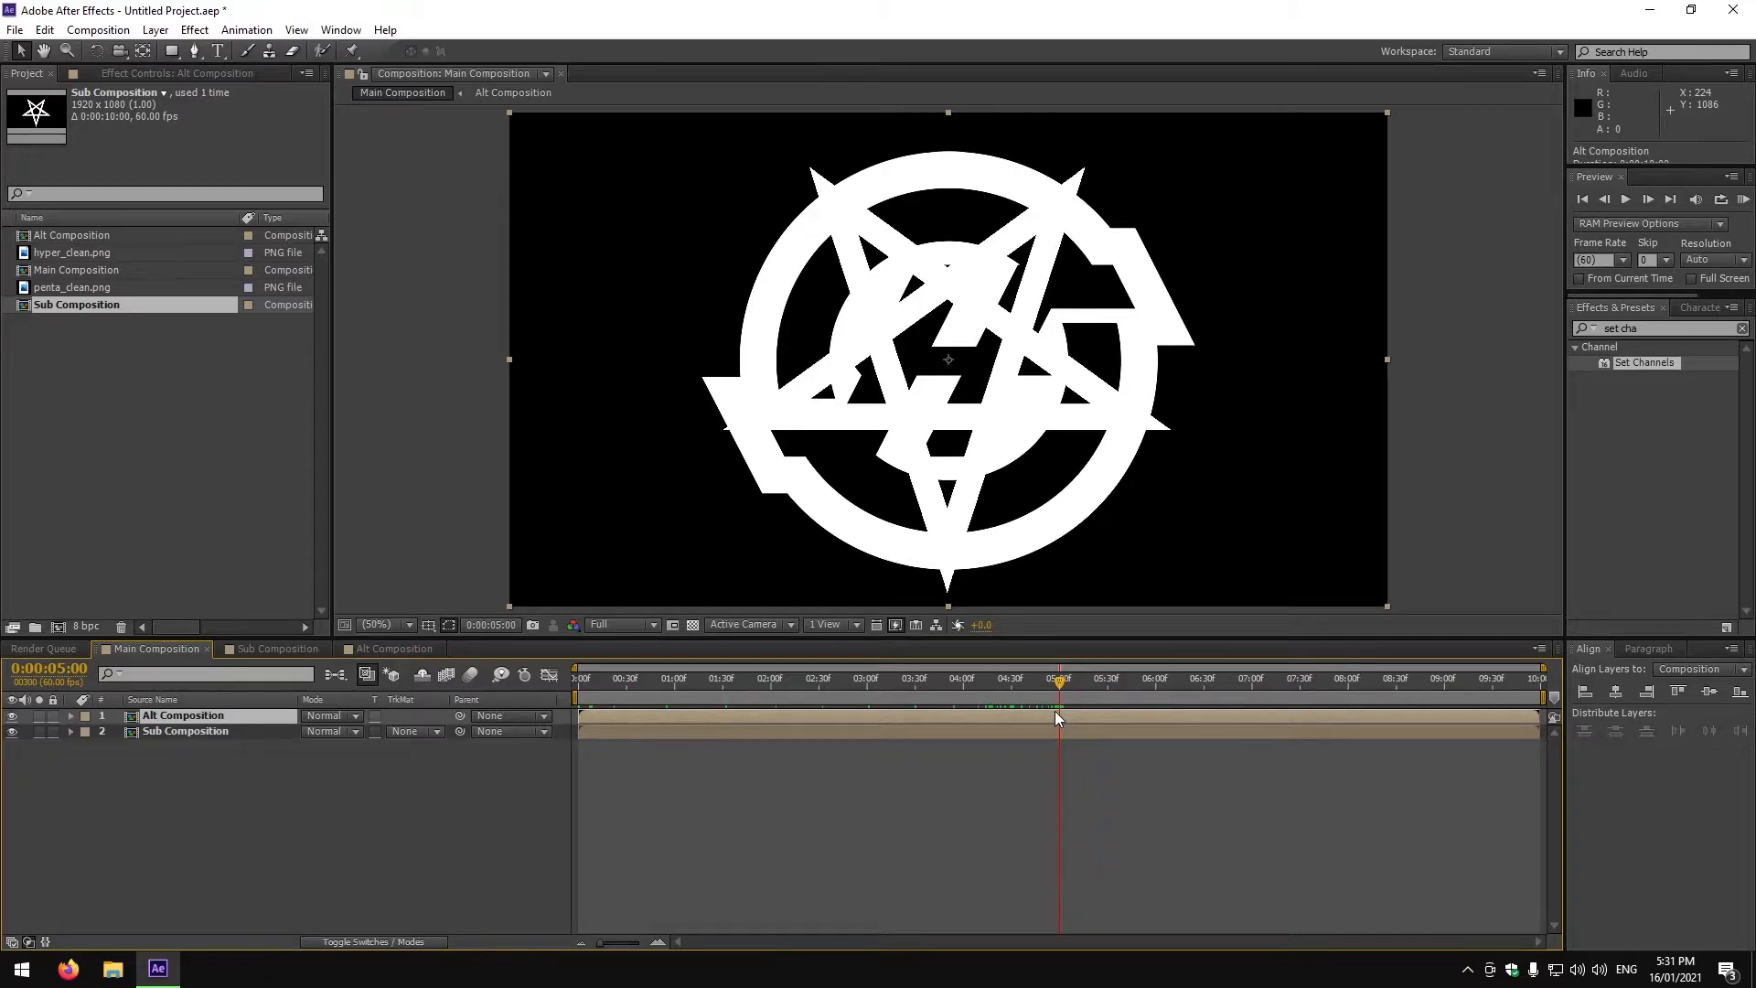
key("ctrl+shift+d")
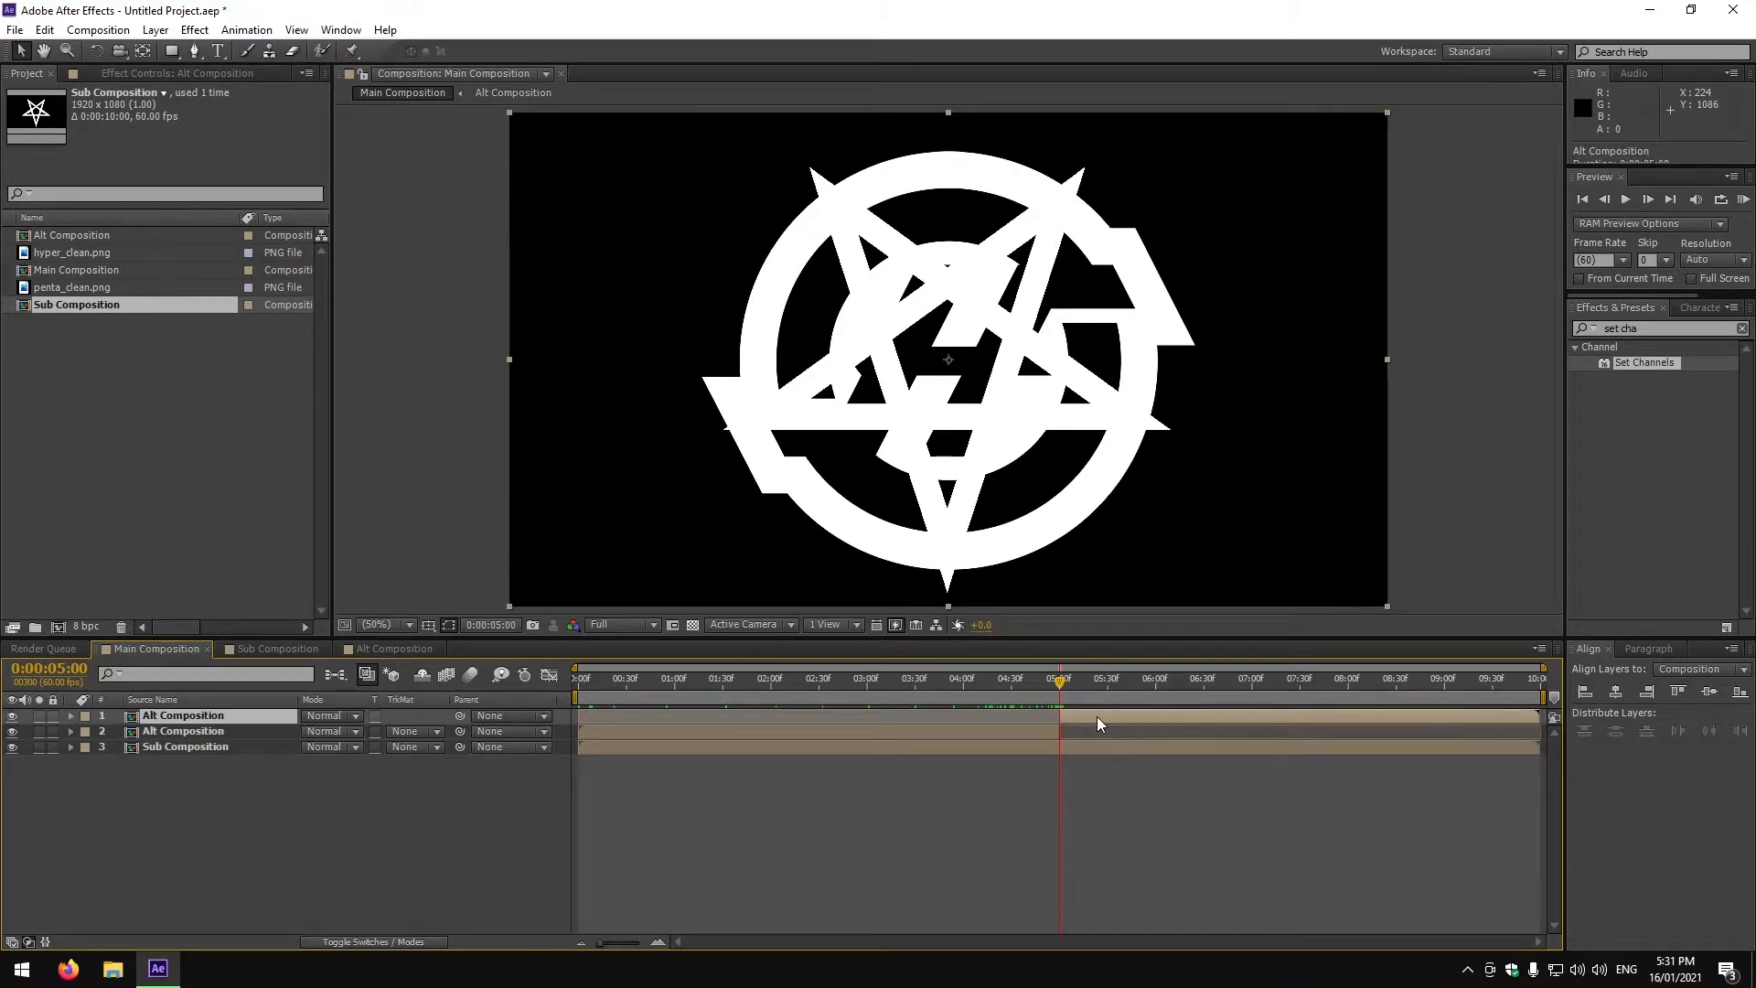
key("Delete")
left_click(1063, 734)
key("ctrl+shift+d")
left_click(1004, 754)
key("Delete")
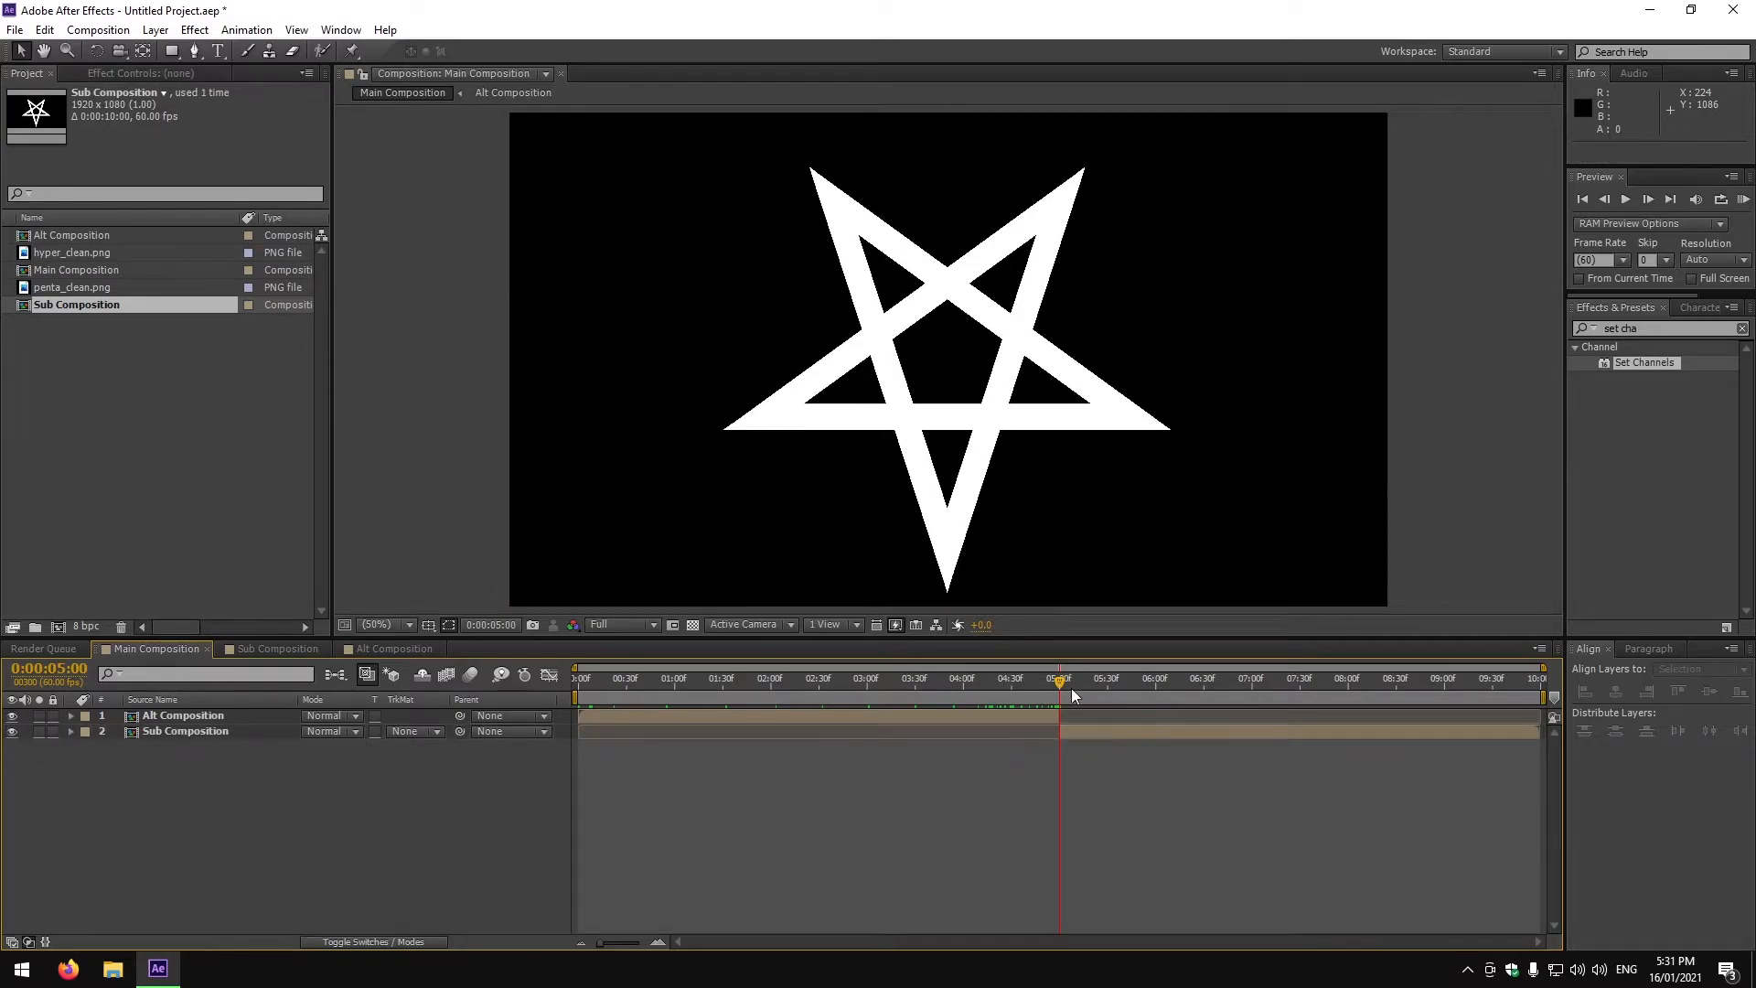
Preview the Main Composition playback.
left_click(1584, 199)
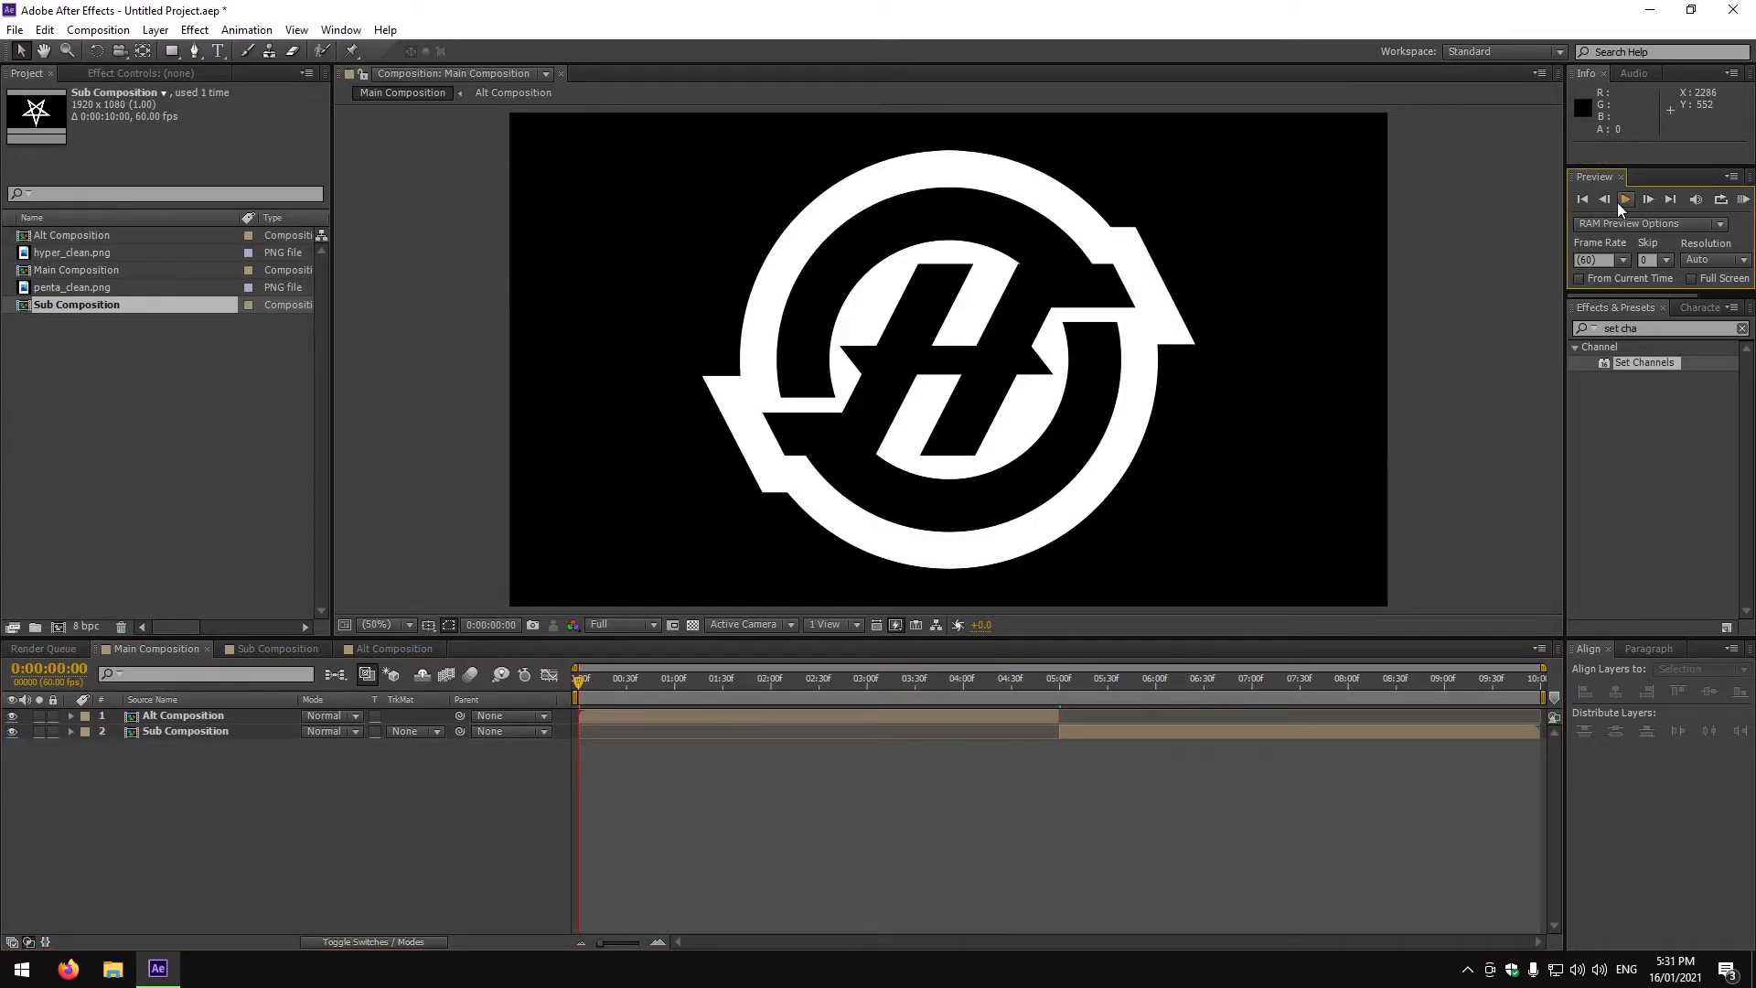
left_click(1617, 202)
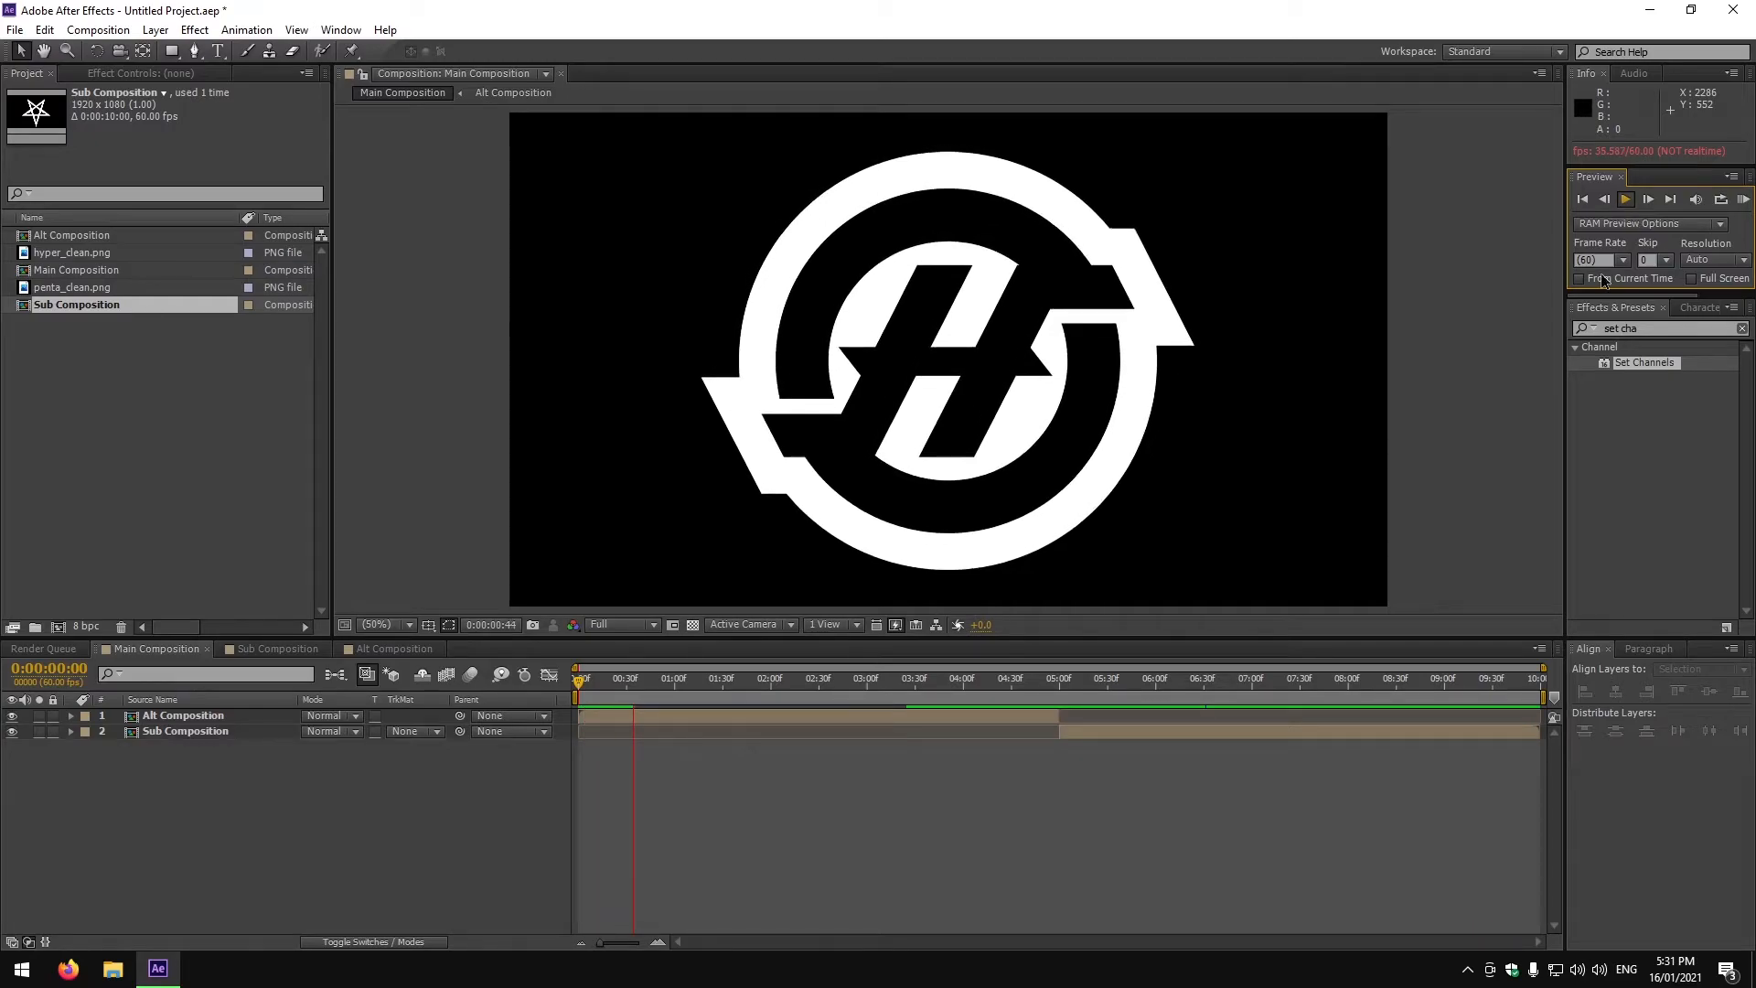
left_click(1632, 199)
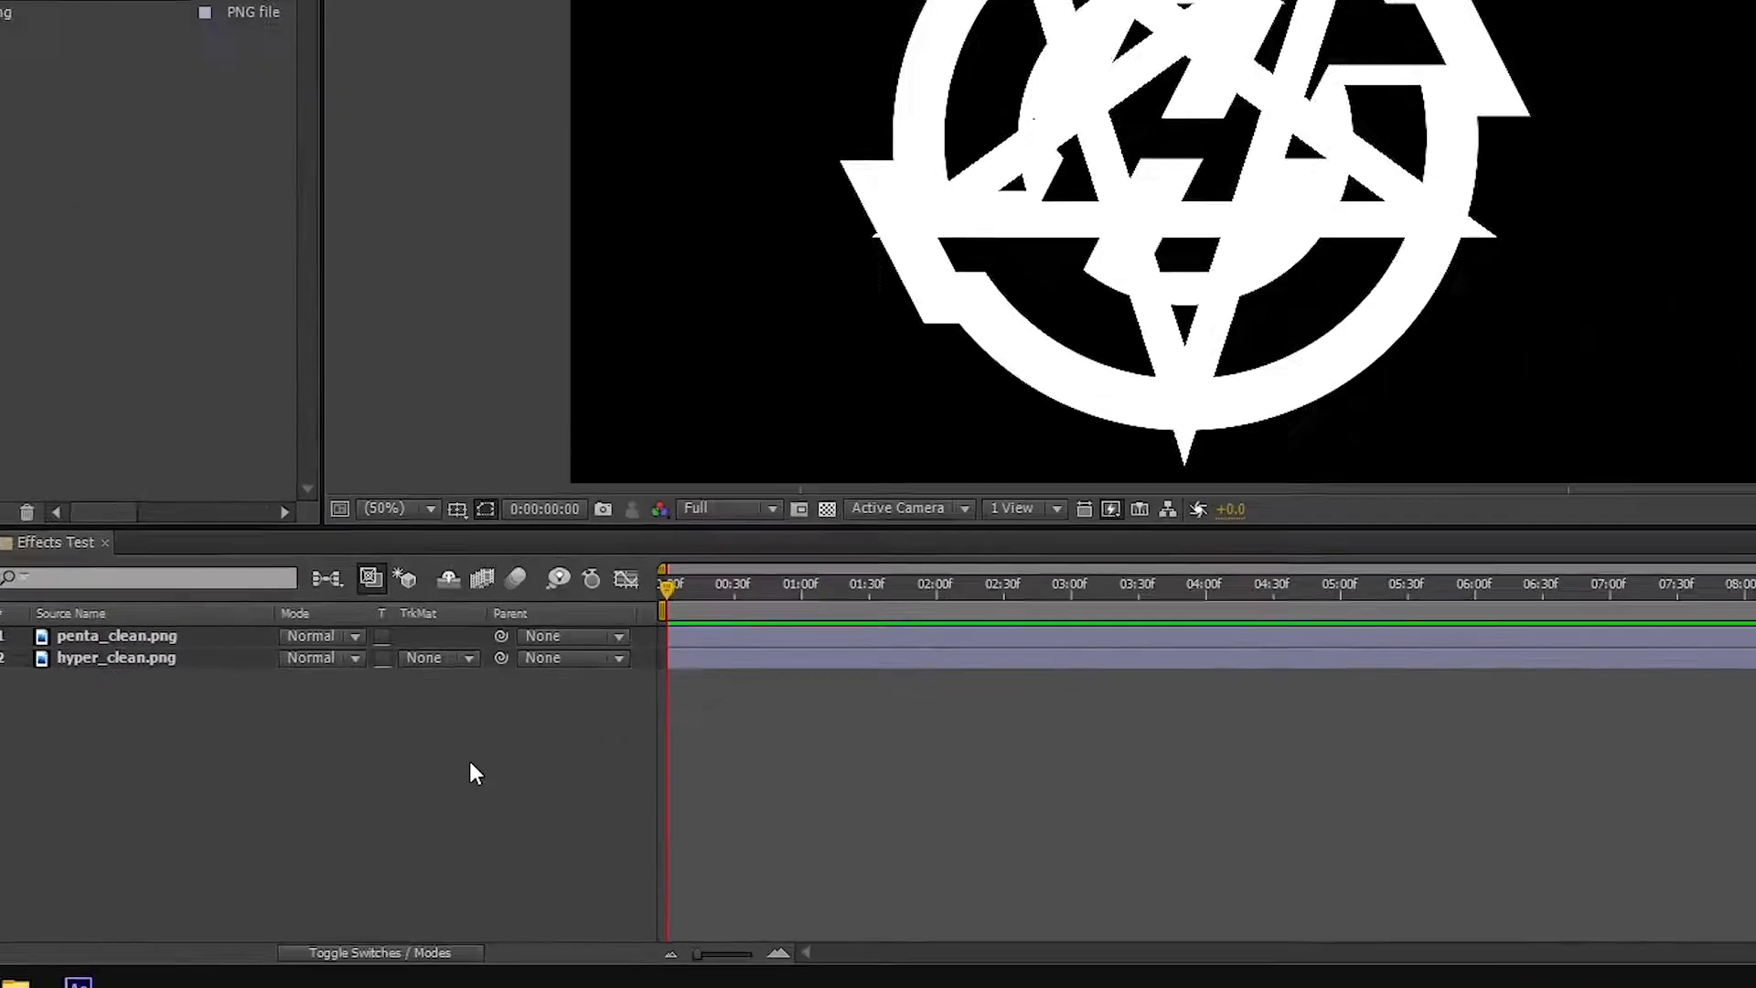
Add an adjustment layer to Effects Test and apply the Bad TV 1 - warp animation preset to it.
right_click(438, 805)
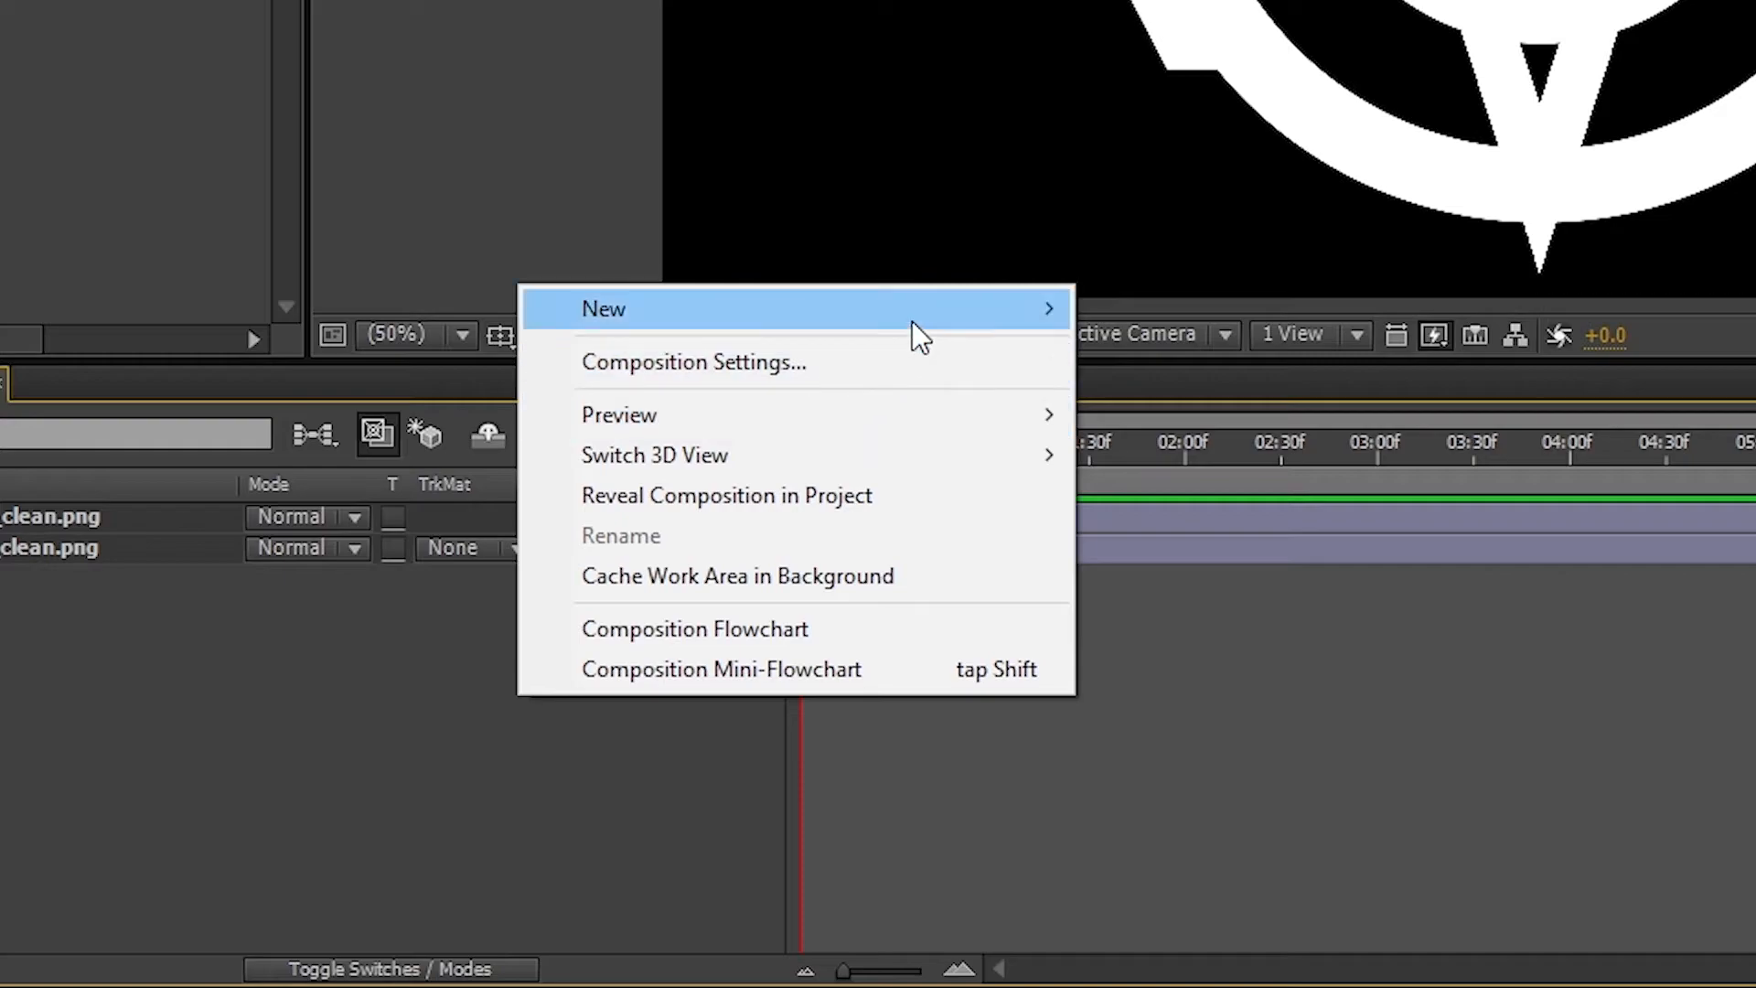
mouse_move(913, 321)
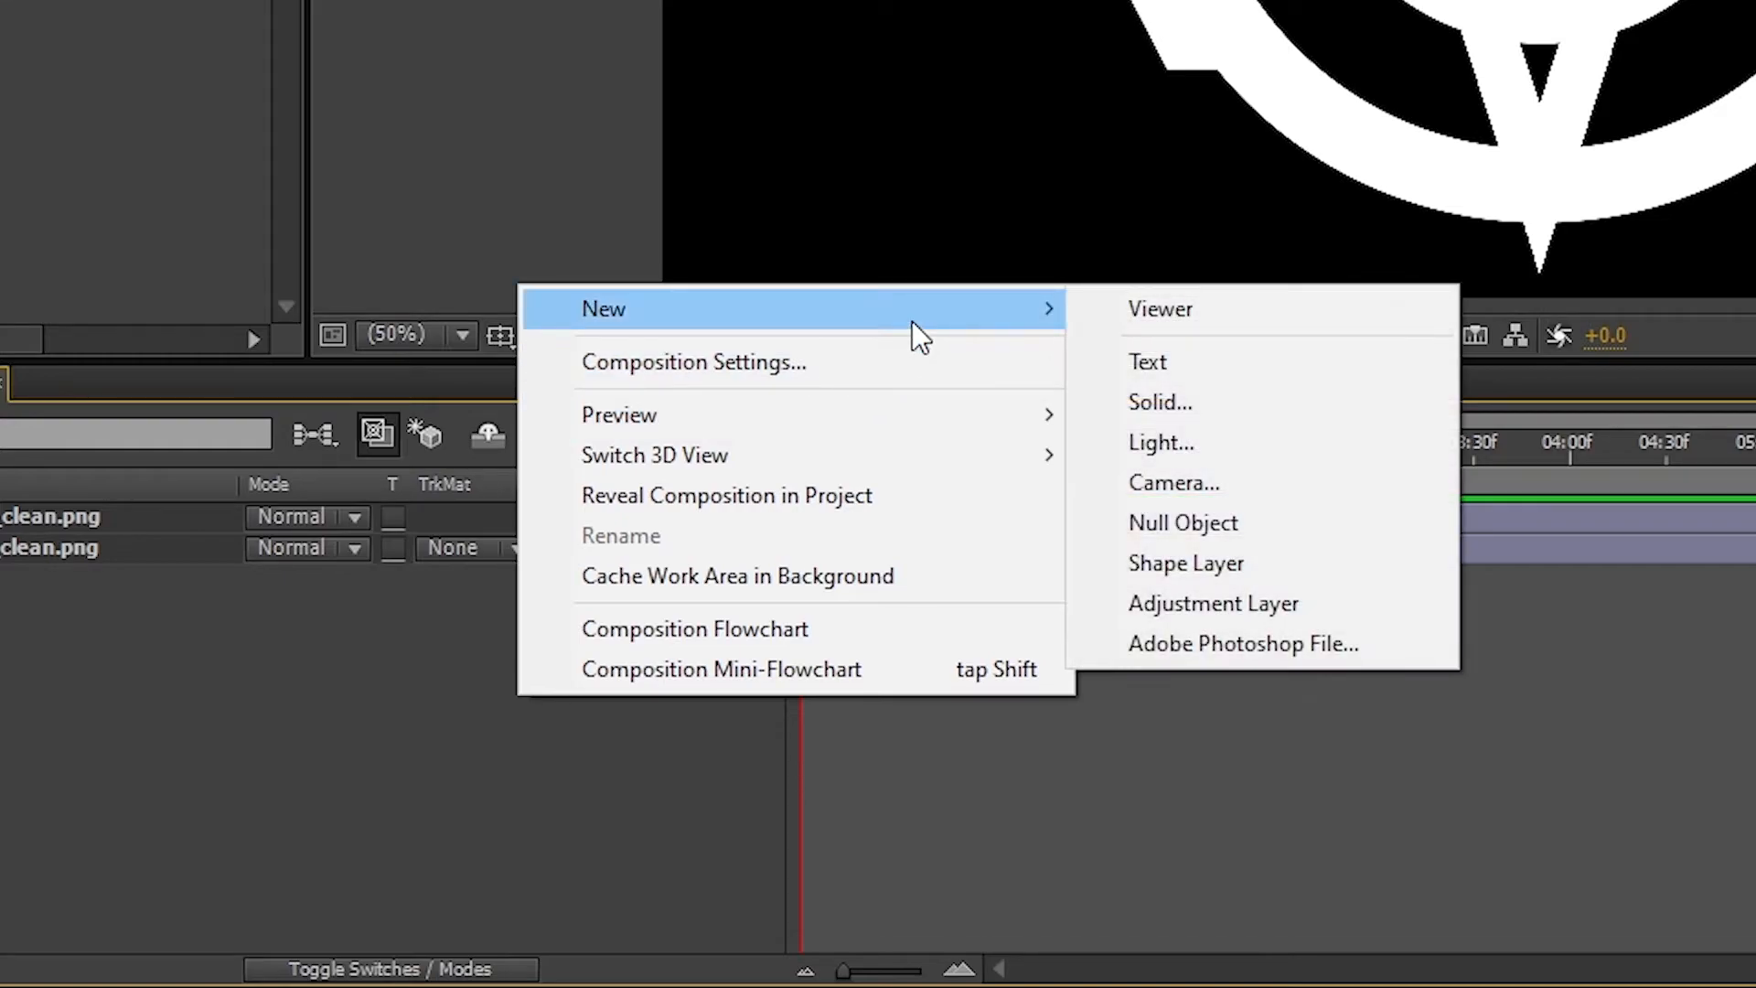
left_click(1259, 596)
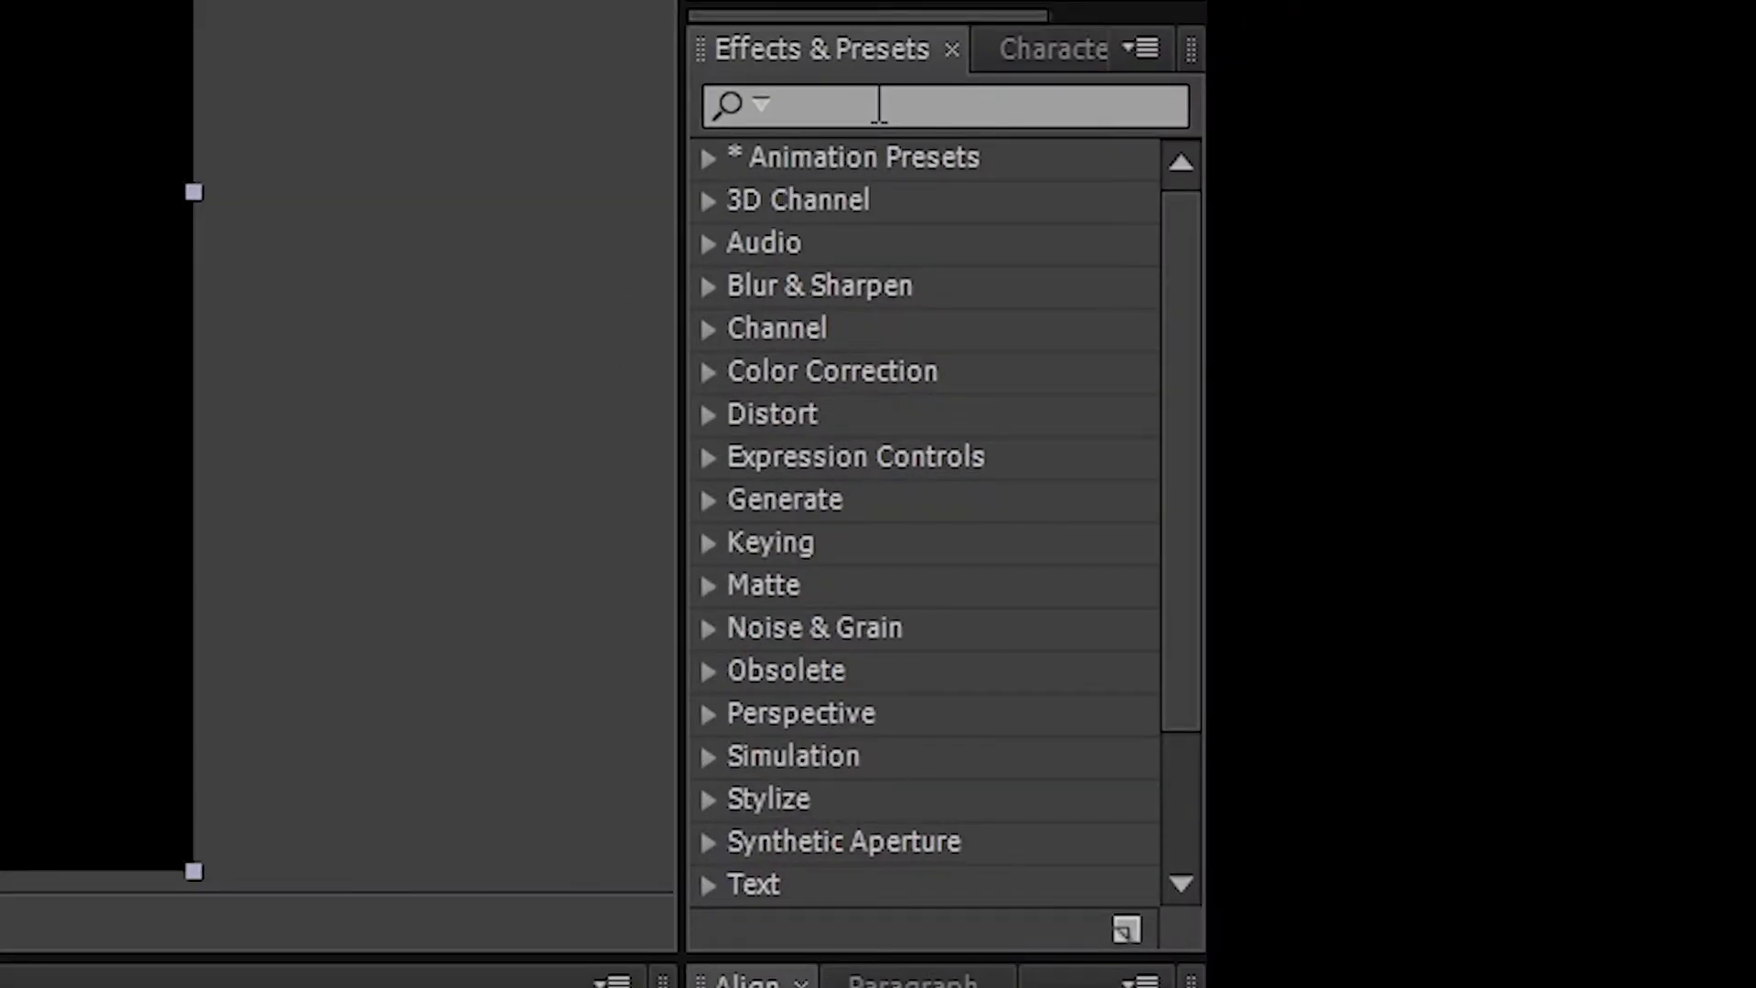
left_click(879, 105)
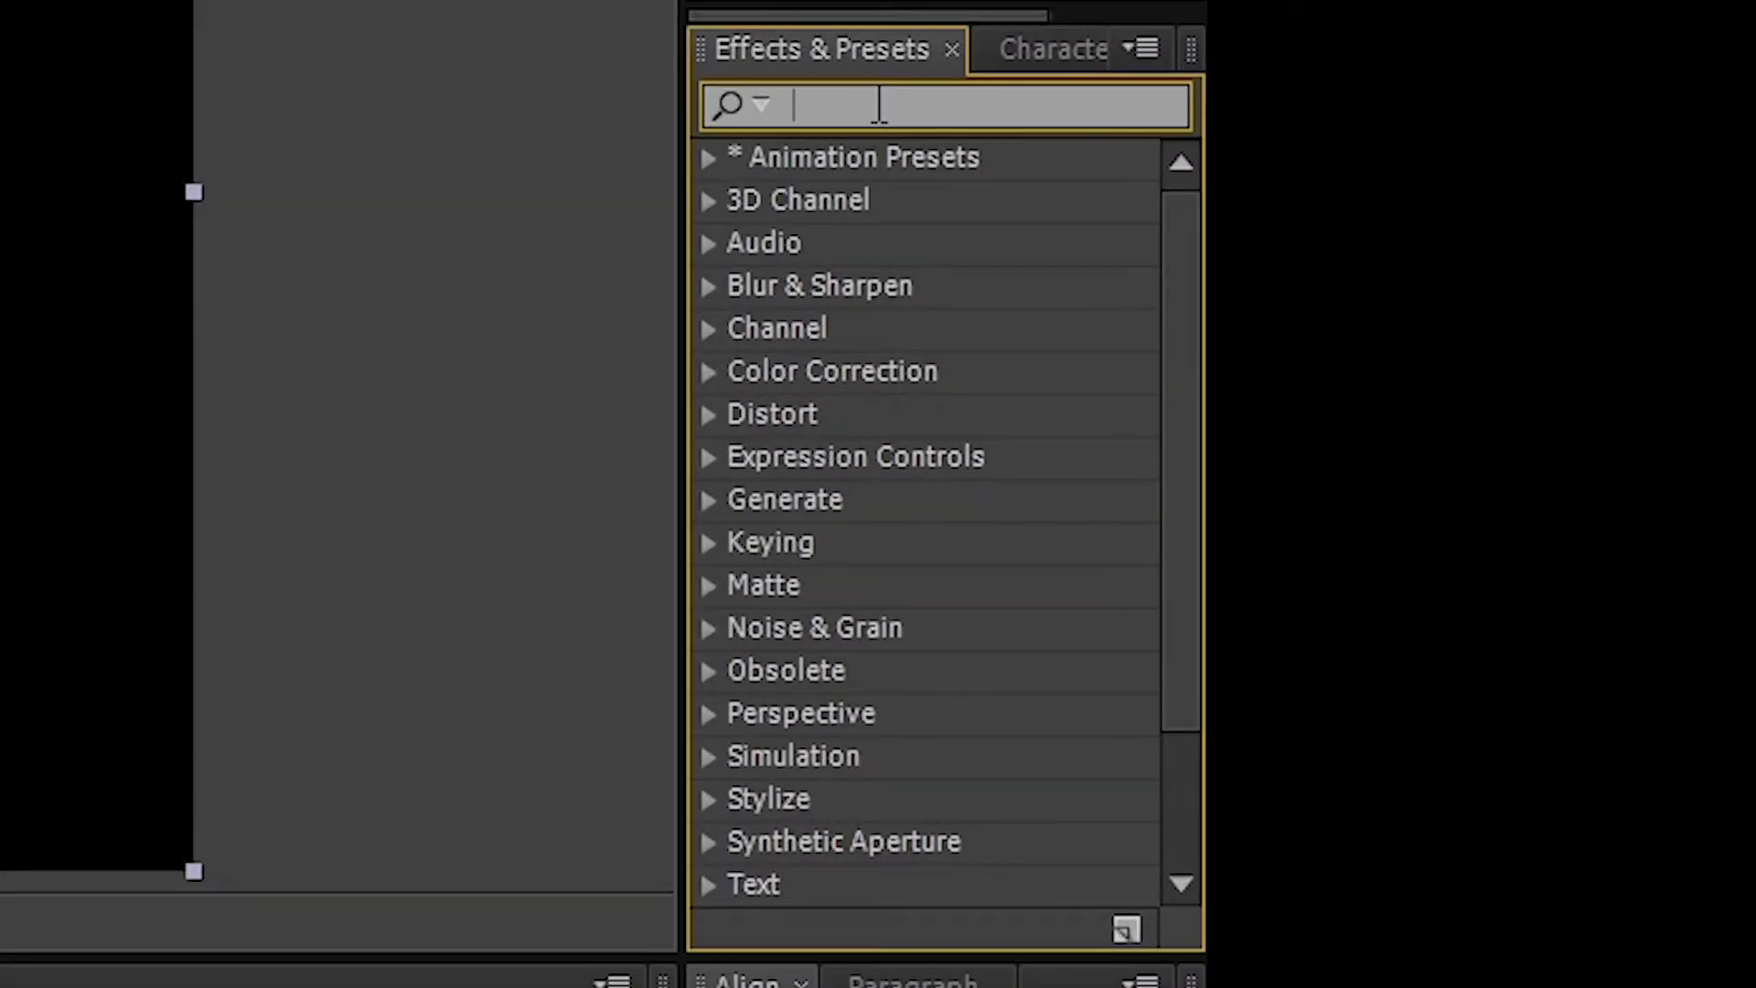
type("warp")
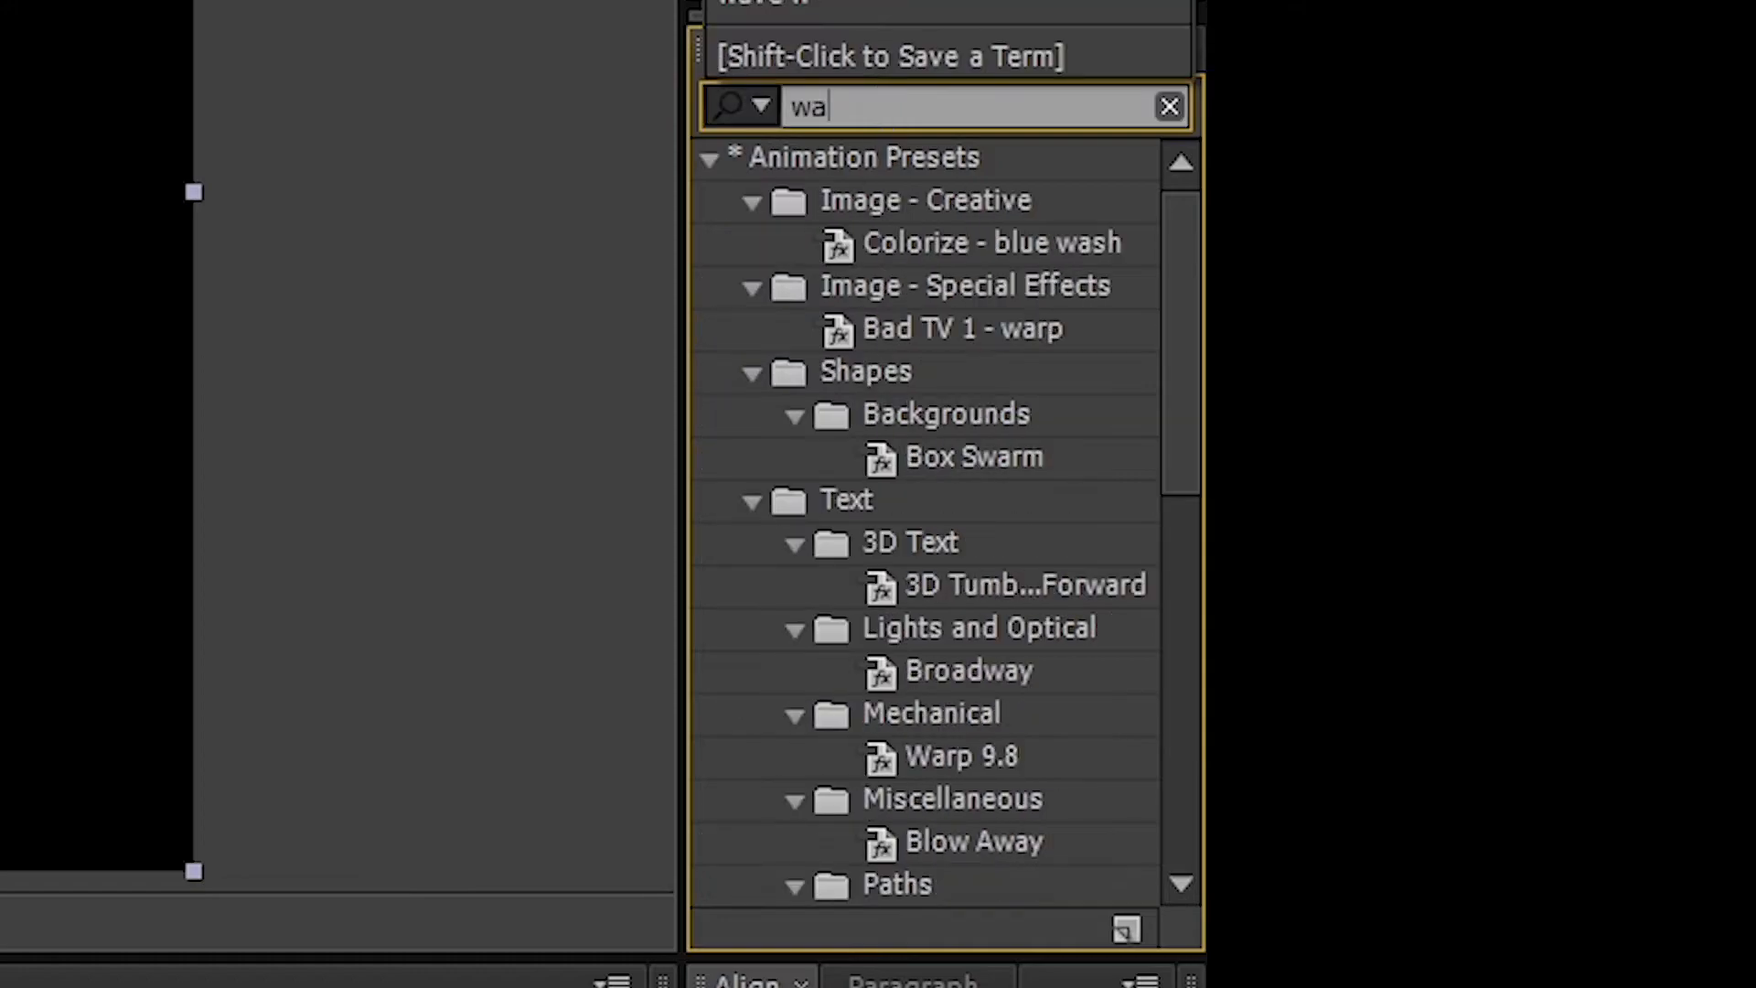
left_click_drag(991, 246, 248, 717)
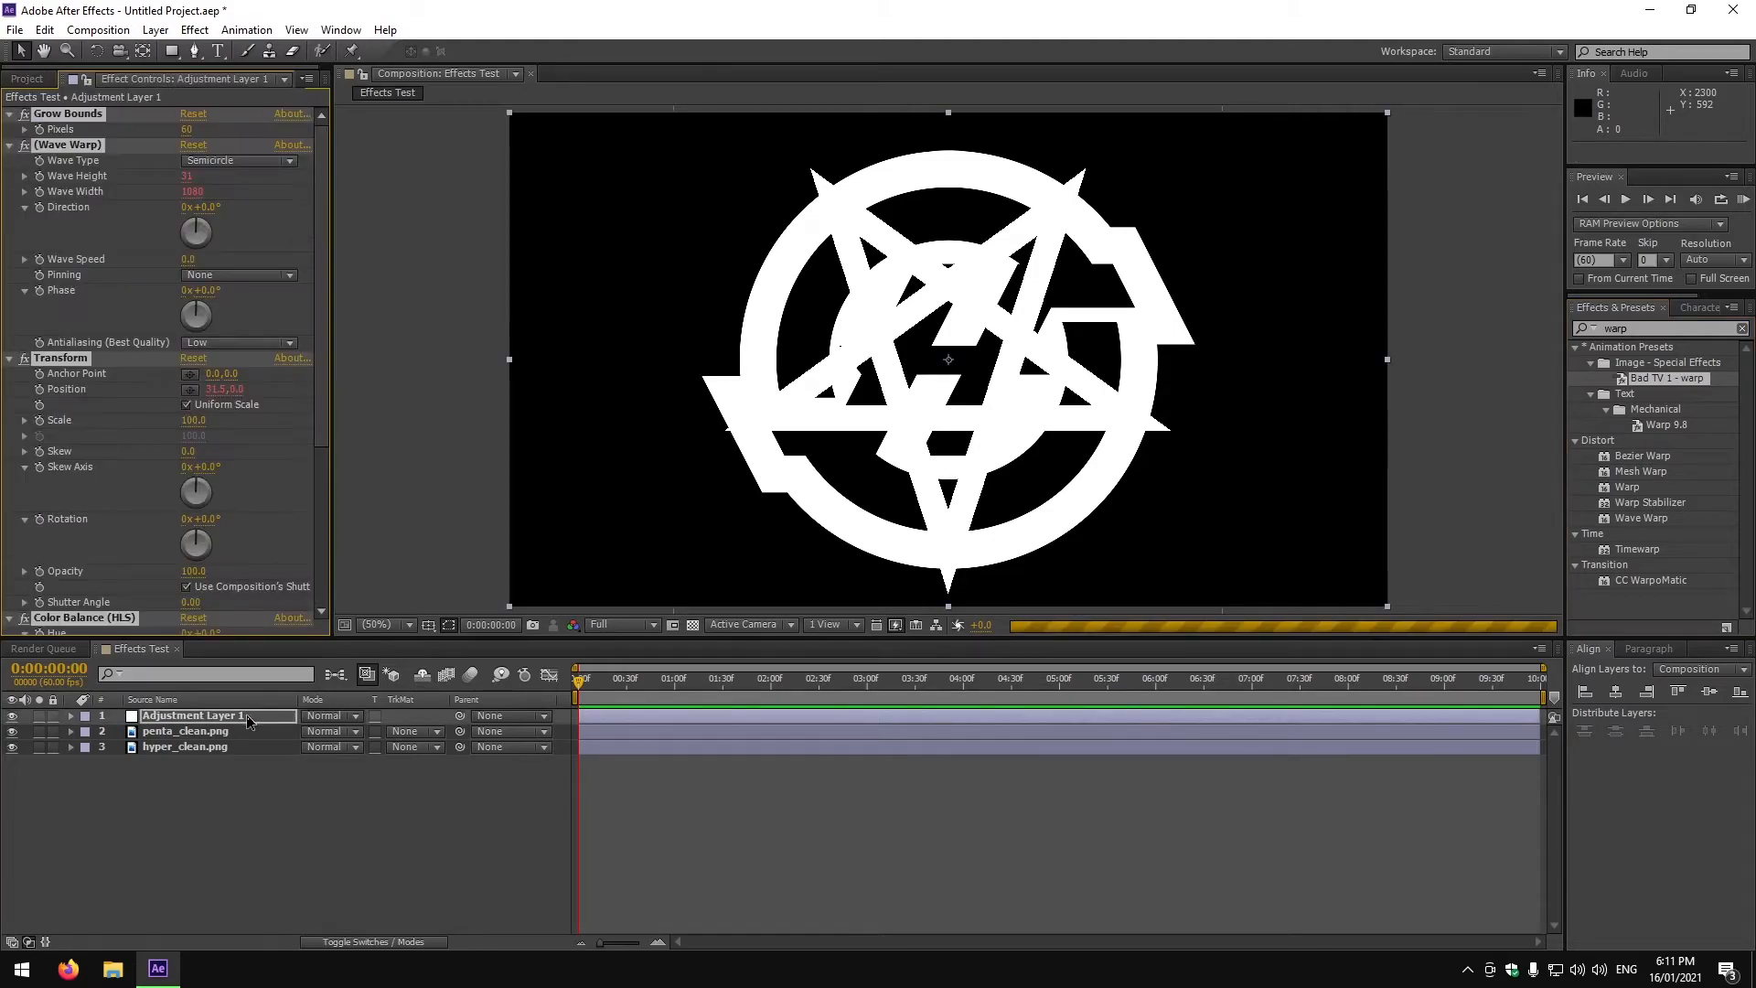
Move the adjustment layer below penta_clean.png in the layer stack.
left_click_drag(578, 690, 1099, 792)
left_click_drag(257, 717, 255, 737)
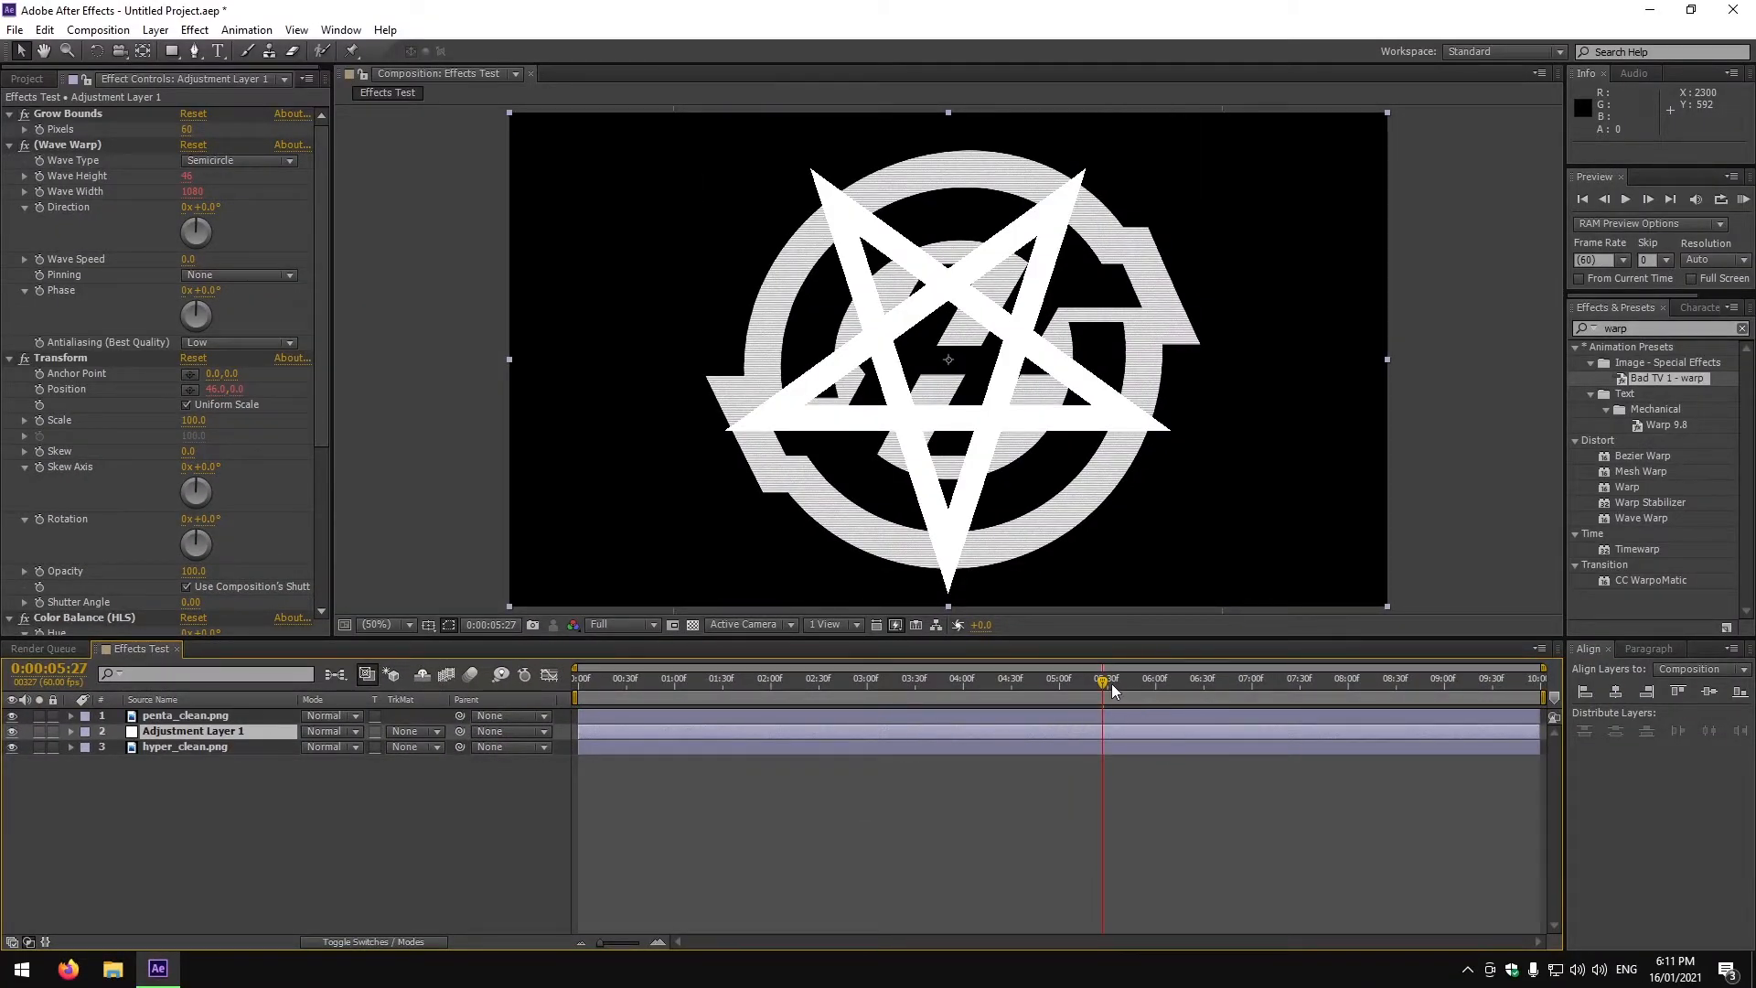
left_click_drag(1112, 683, 667, 719)
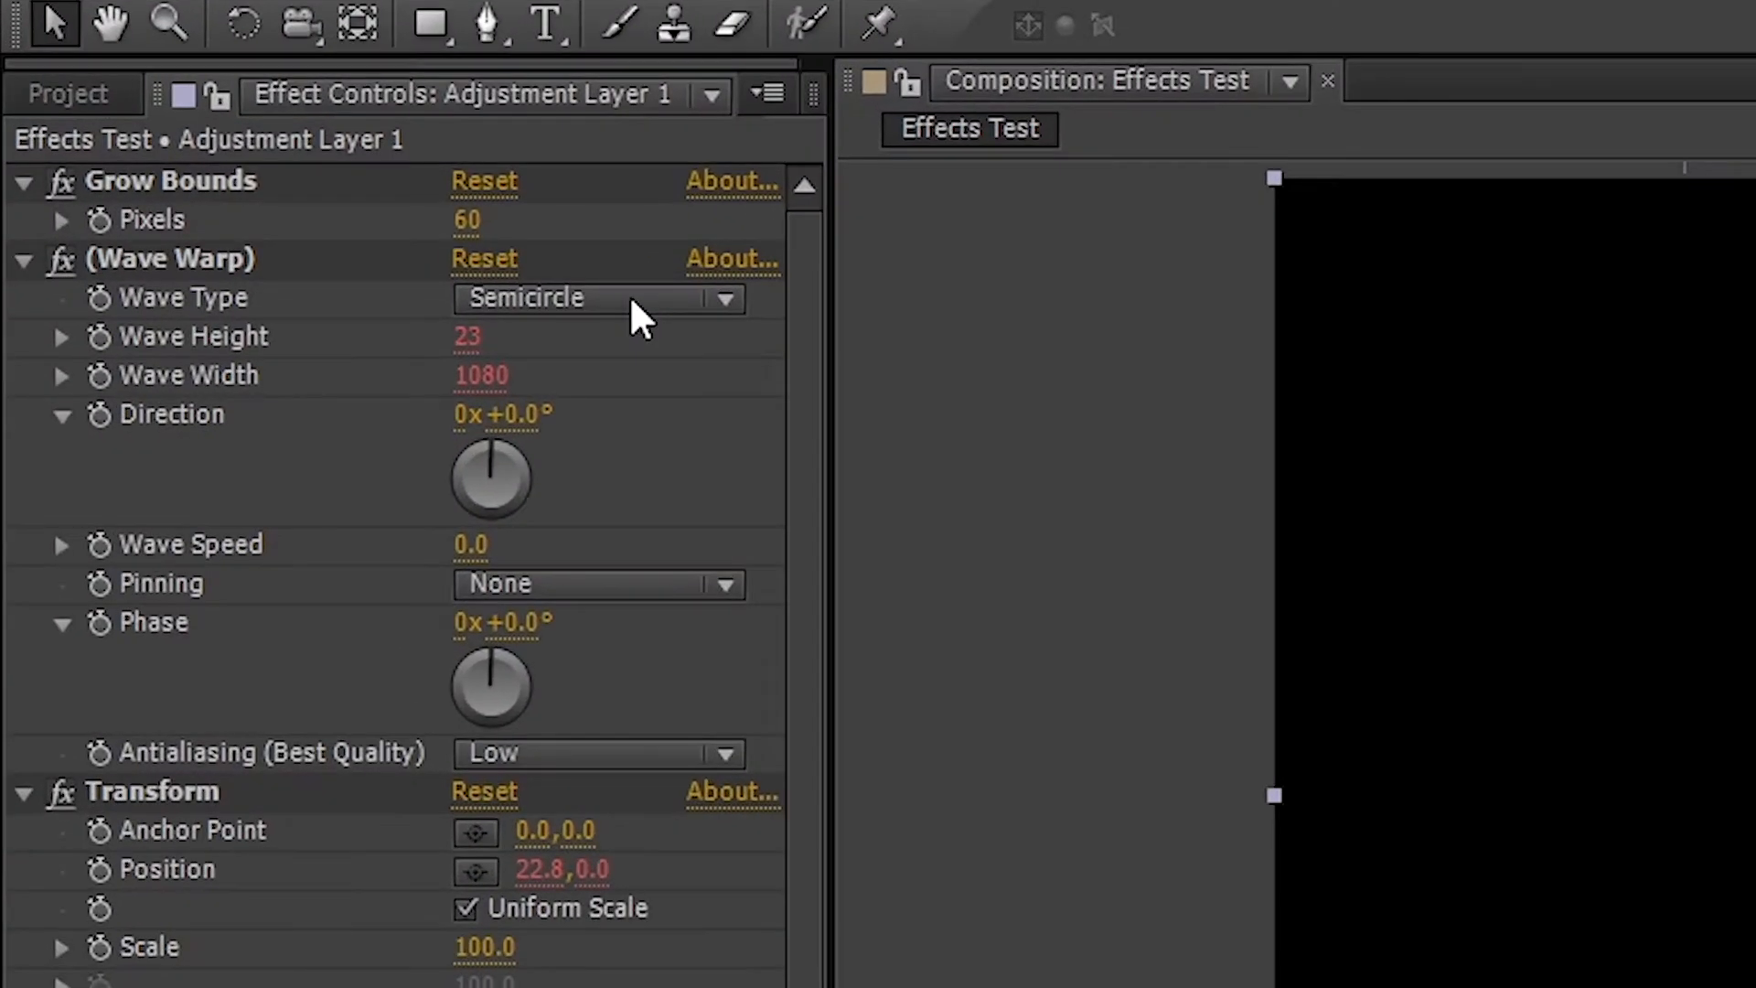
Set the Wave Warp type to Noise.
left_click(250, 161)
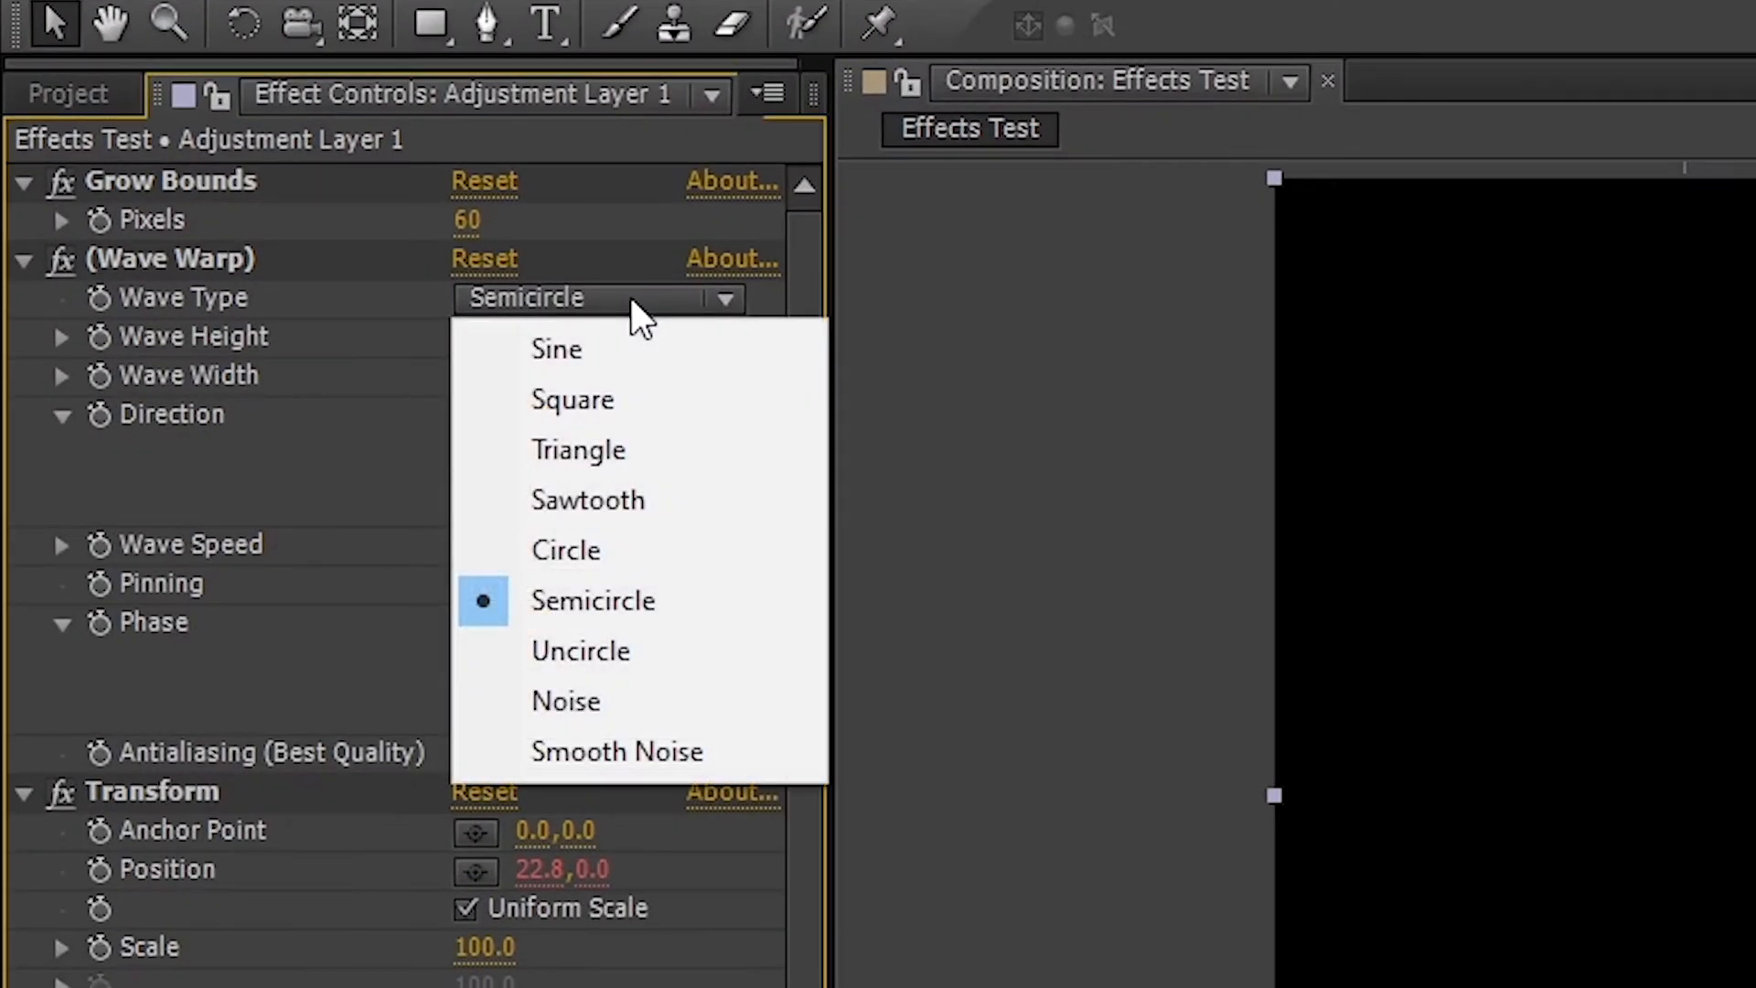
left_click(604, 715)
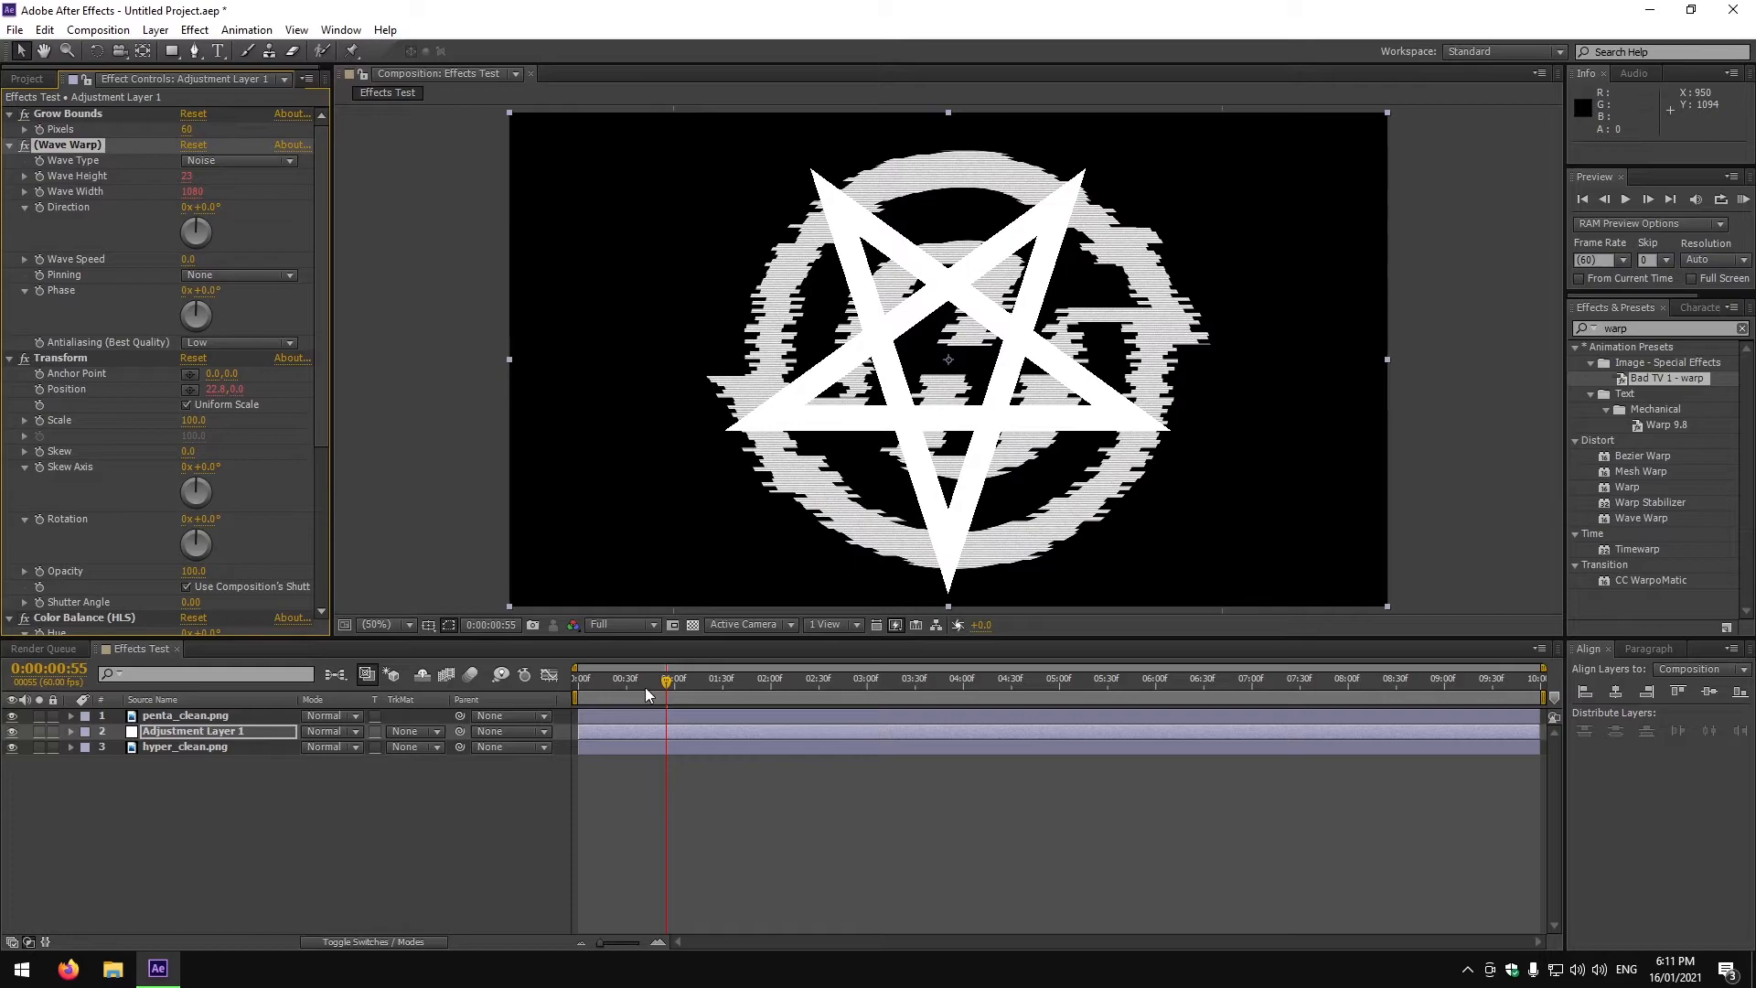
mouse_move(665, 686)
left_mouse_down()
mouse_move(1169, 717)
mouse_move(1497, 699)
mouse_move(659, 688)
left_mouse_up()
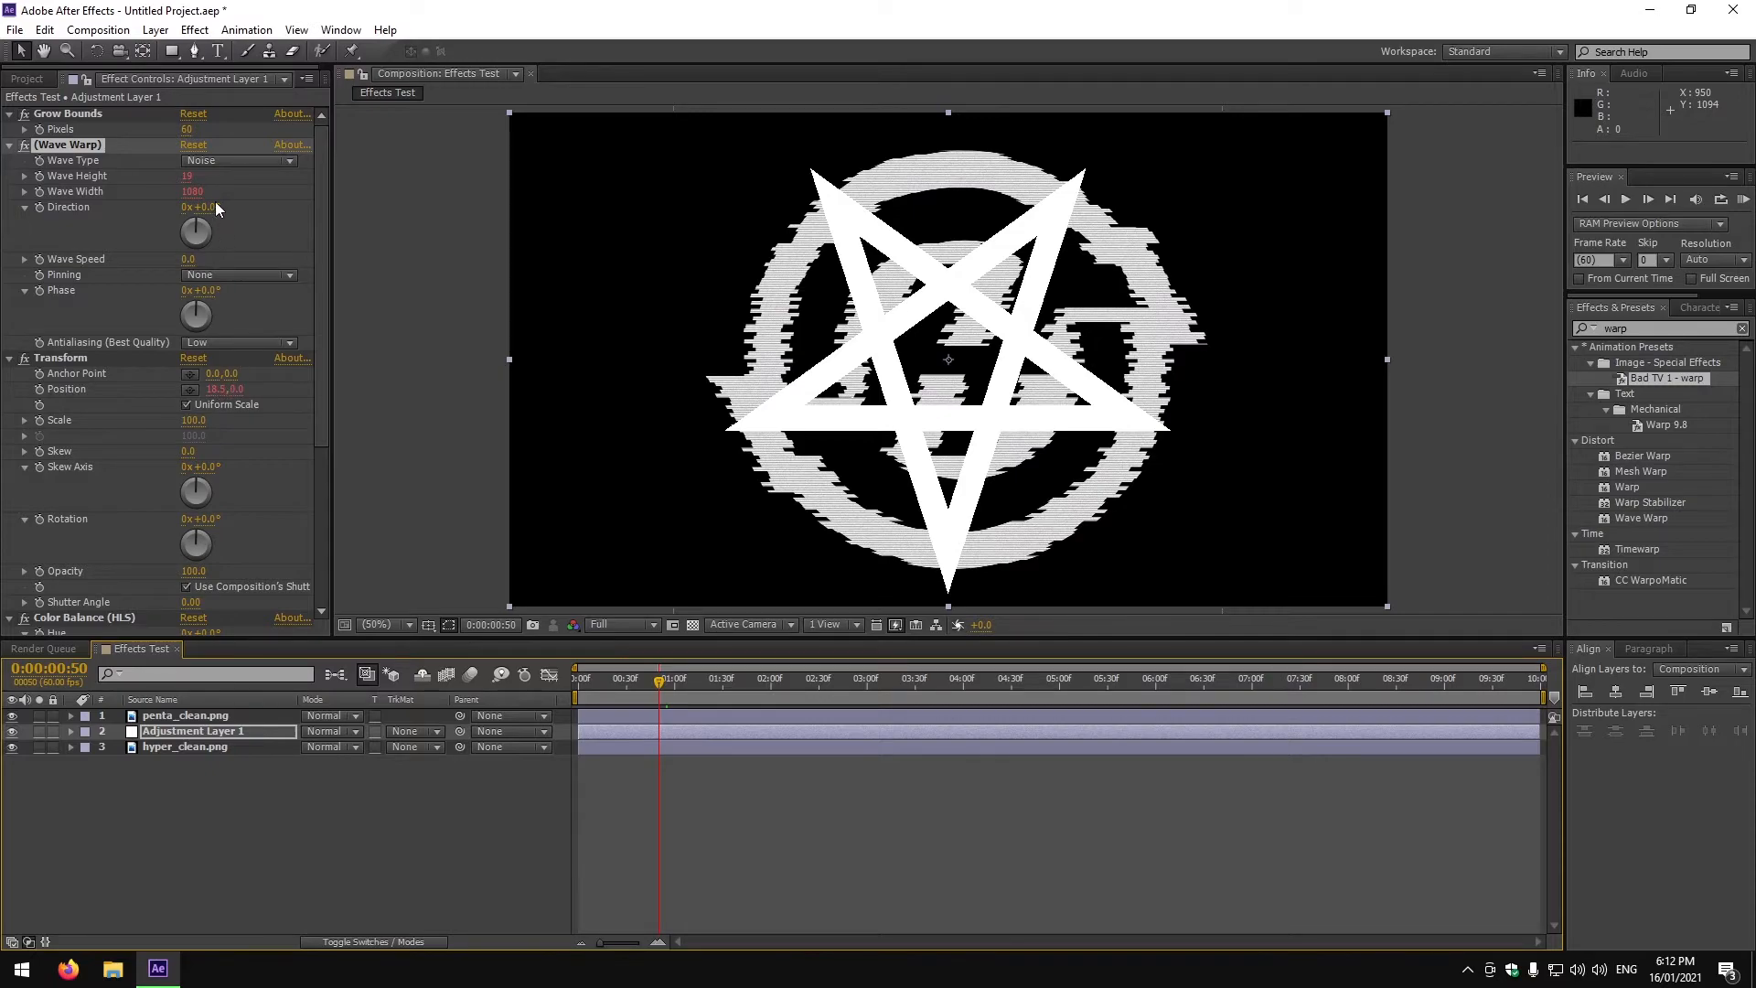
Adjust the Venetian Blinds transition completion in the effect controls.
scroll(227, 421, "down", 5)
scroll(227, 432, "down", 1)
left_click_drag(235, 547, 181, 563)
left_click_drag(664, 686, 765, 697)
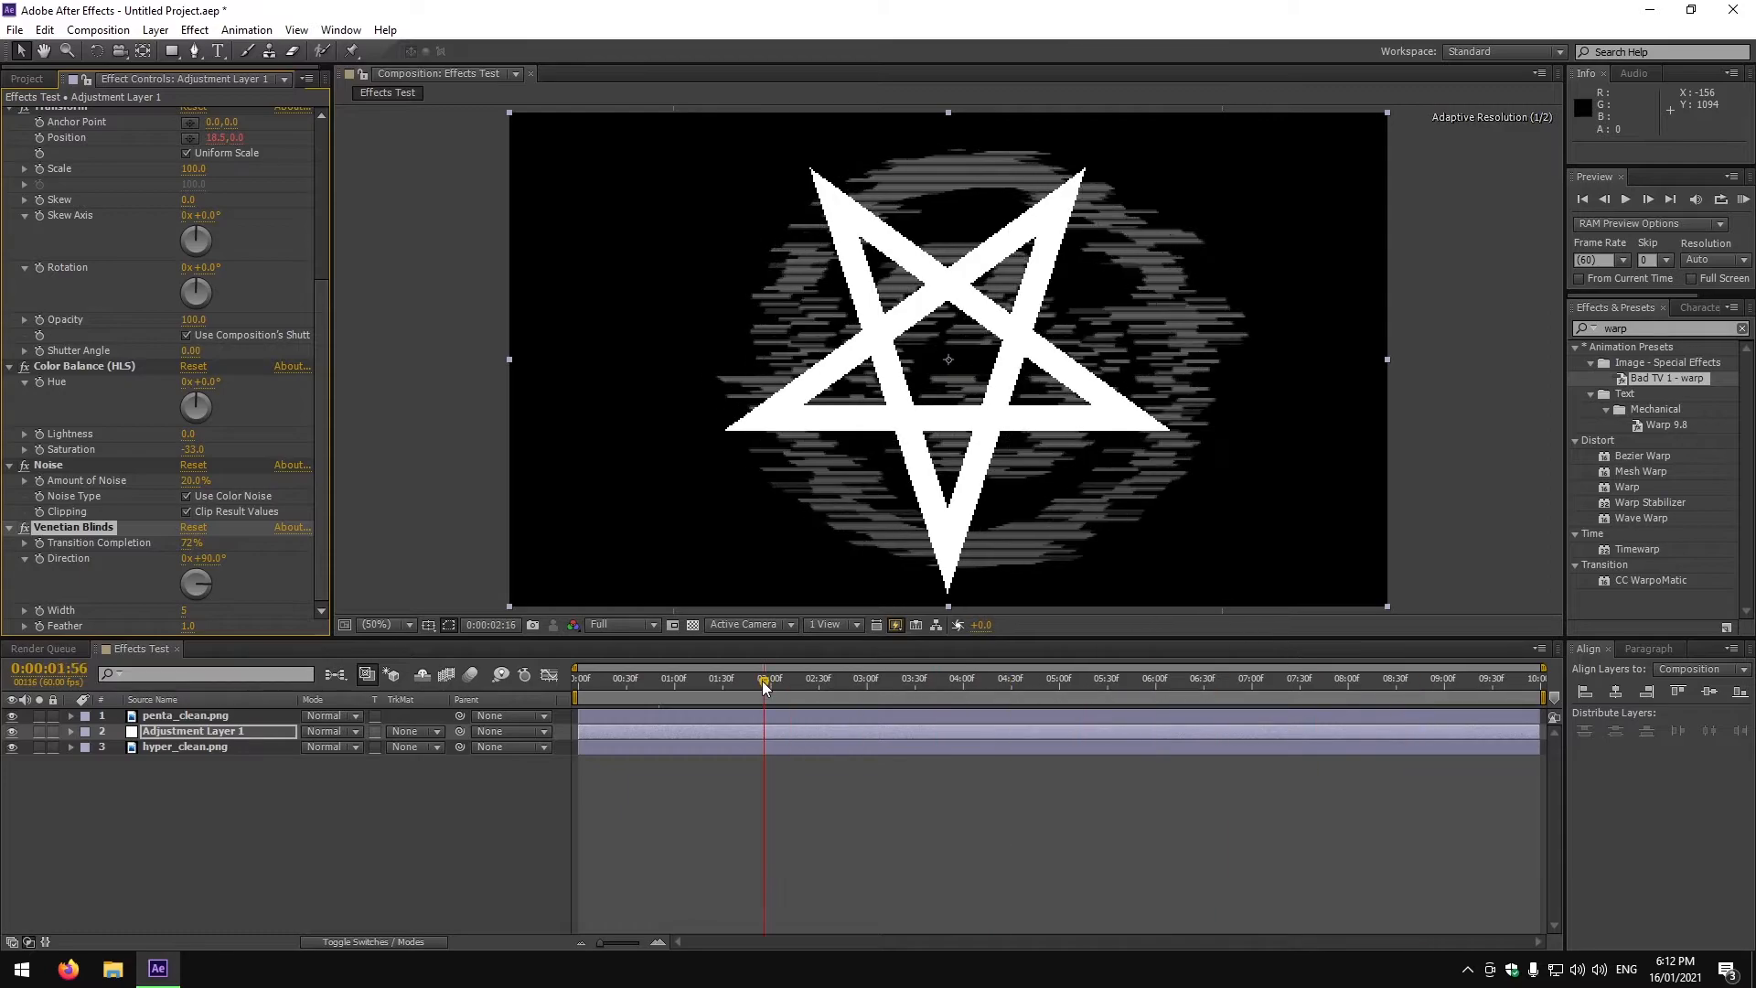
Undo the recent warp effect changes and the applied preset.
left_click(350, 797)
key("ctrl+z")
key("ctrl+z")
key("ctrl+z")
key("ctrl+z")
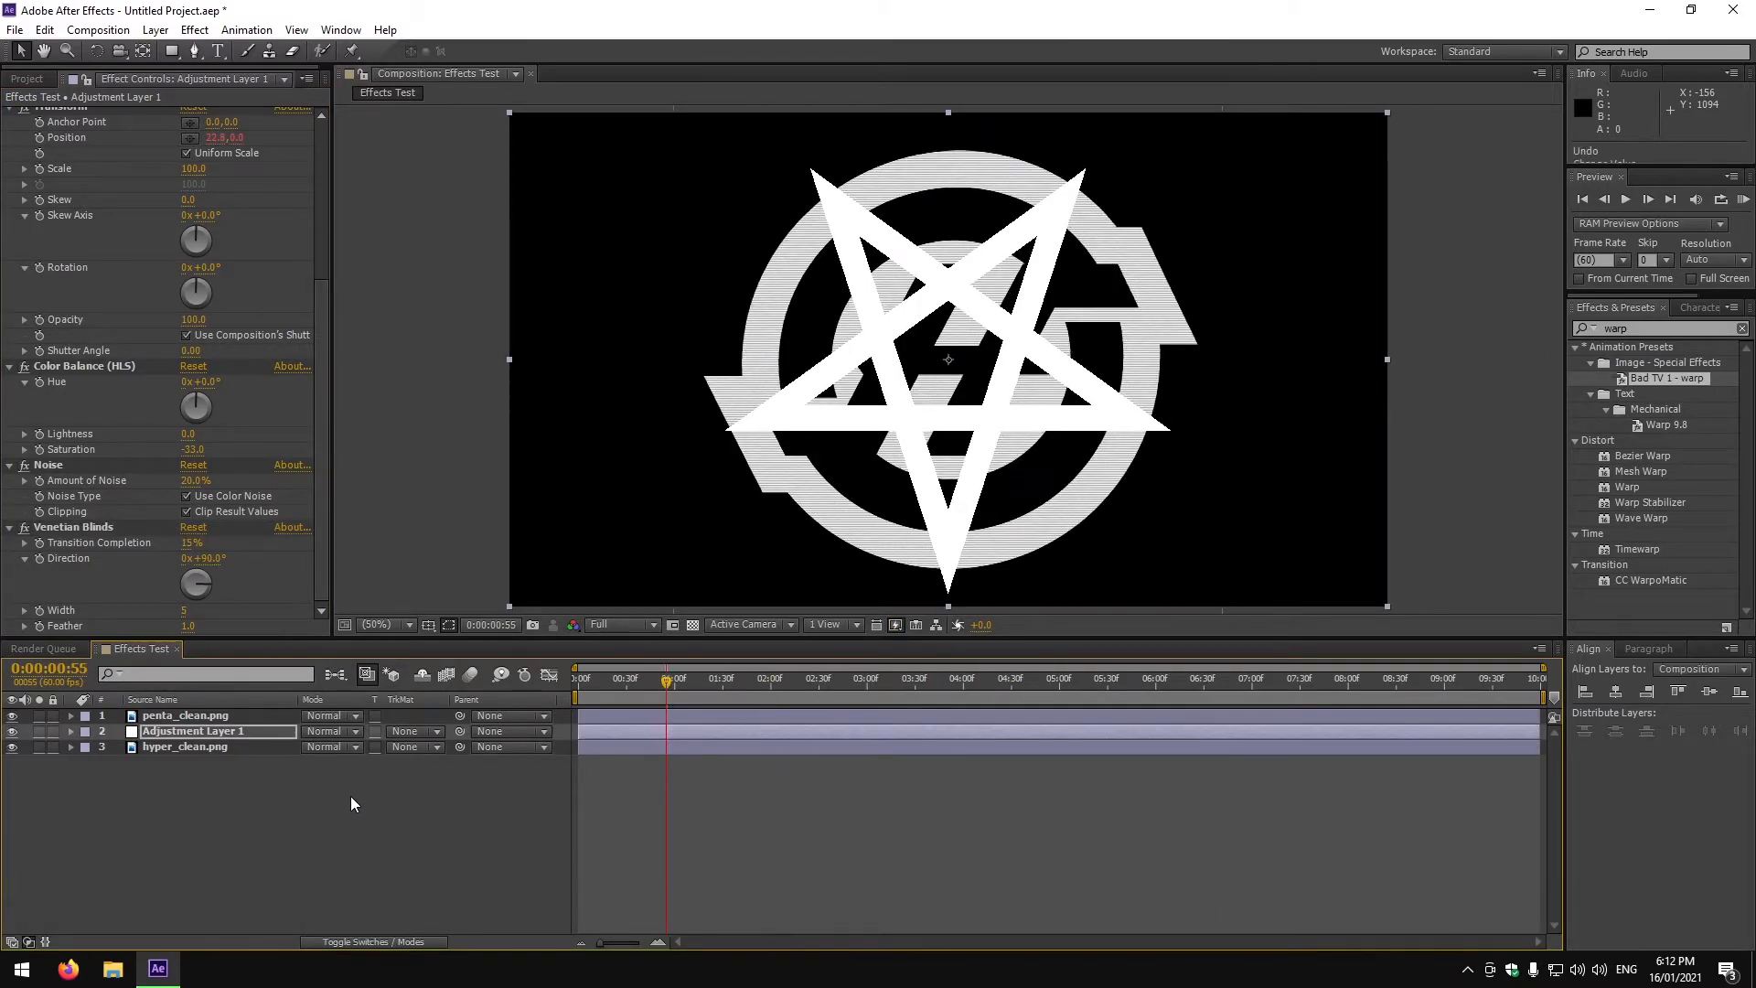
key("ctrl+z")
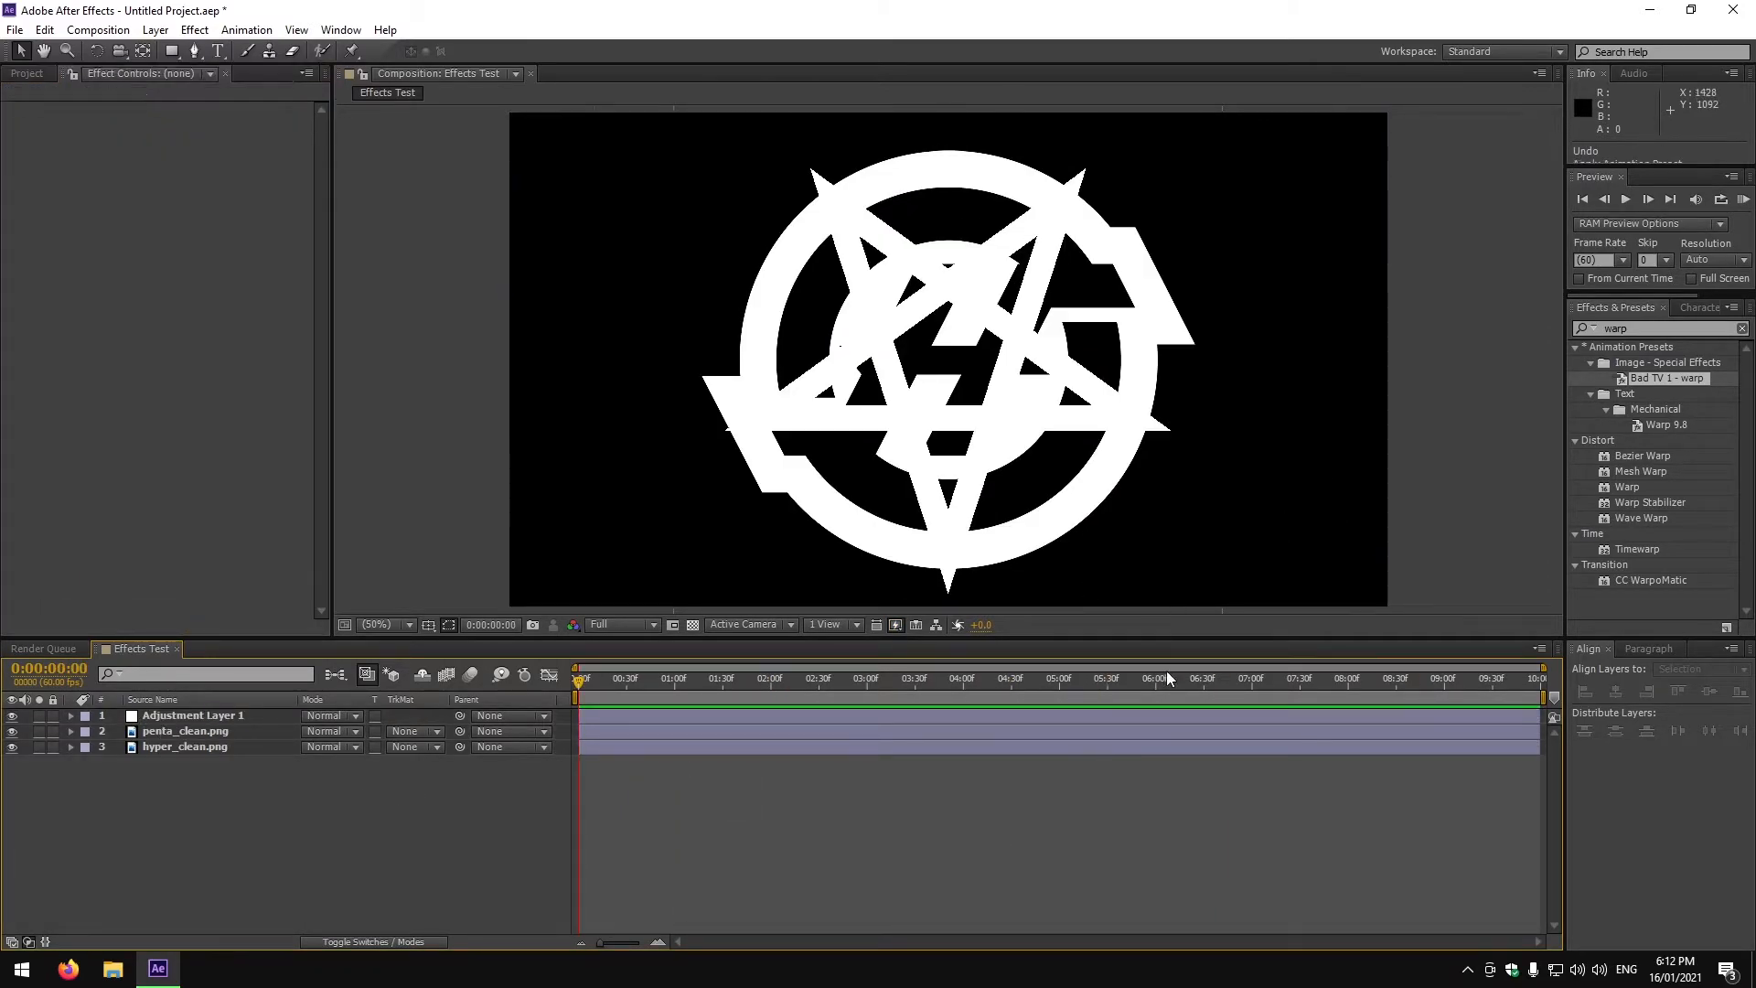
Apply the Bad TV 1 - warp preset directly to the penta_clean.png layer.
left_click_drag(1674, 381, 178, 715)
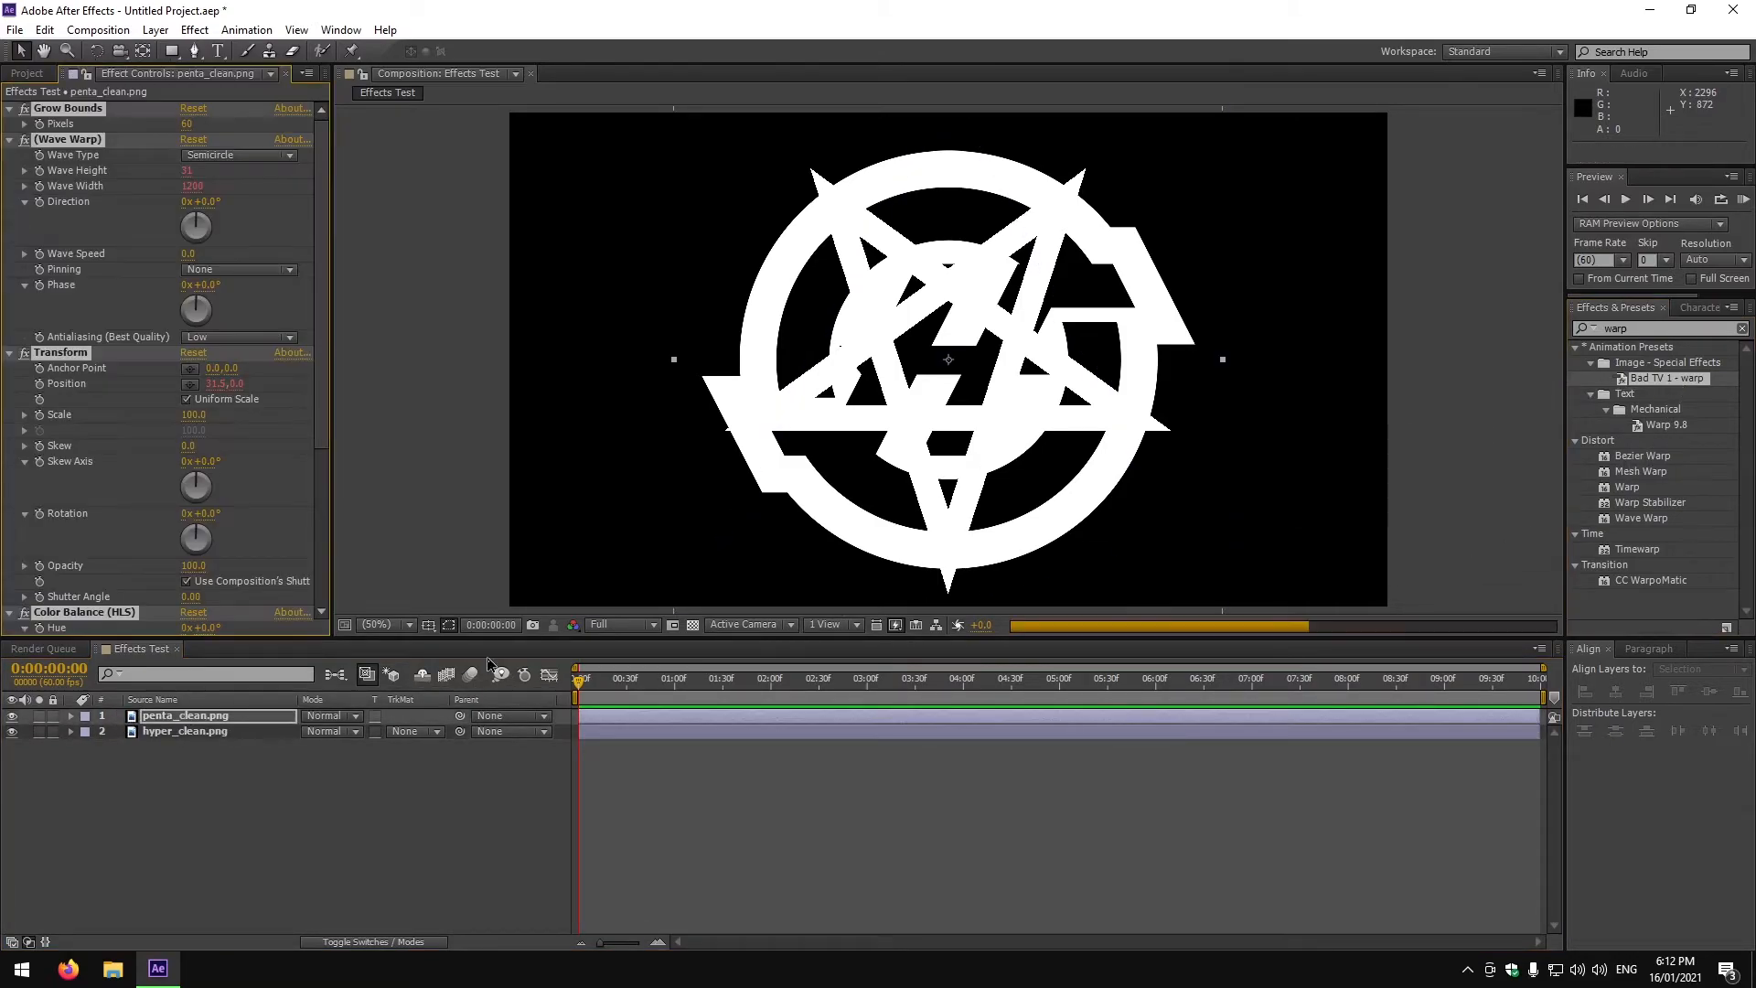
left_click_drag(591, 694, 527, 678)
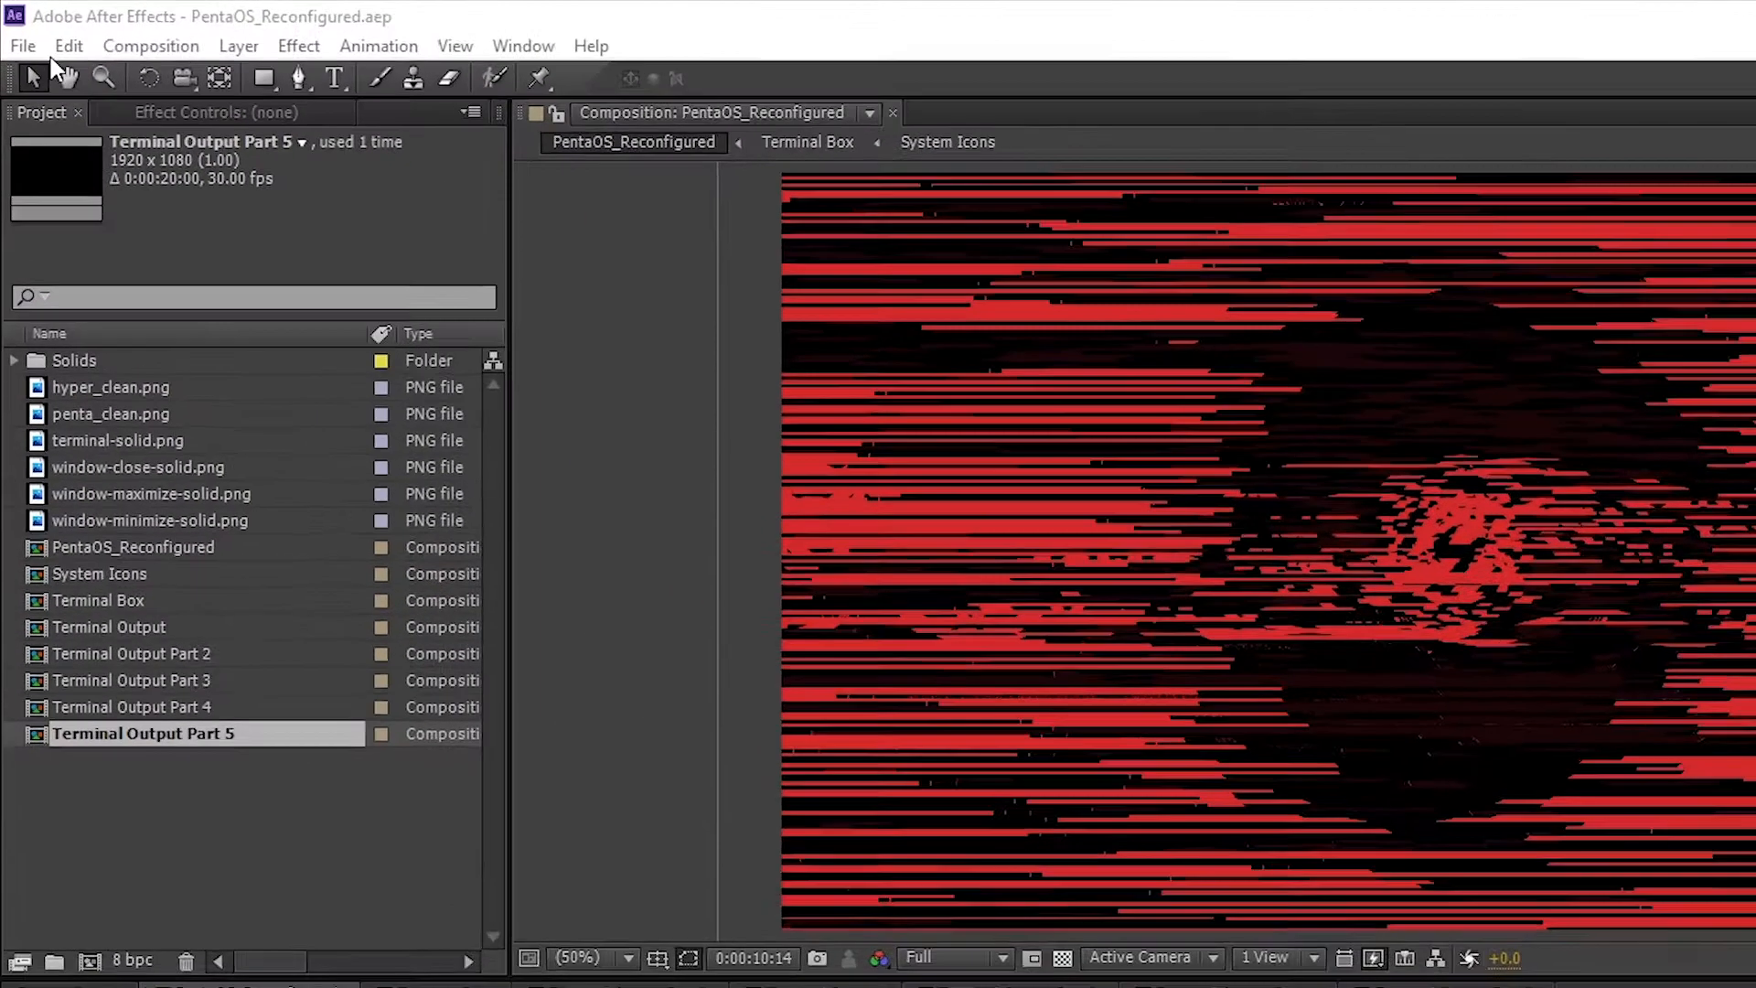
Add the PentaOS_Reconfigured composition to the render queue and review its render settings.
left_click(14, 29)
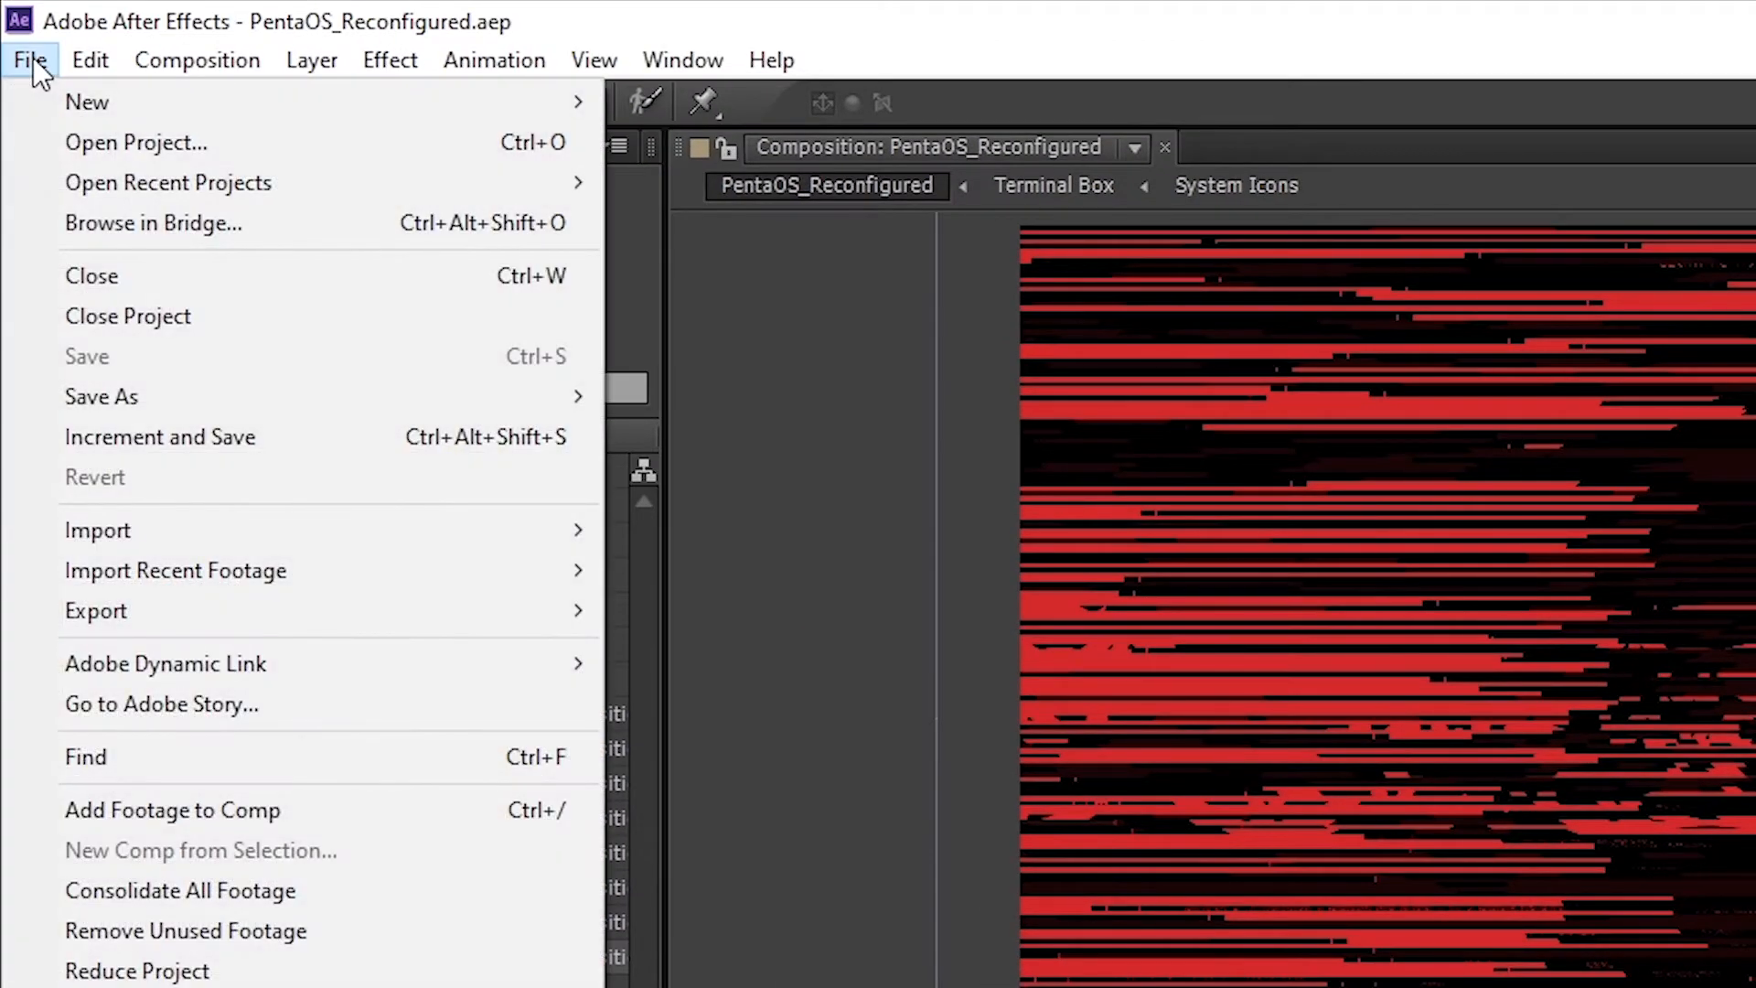
mouse_move(240, 617)
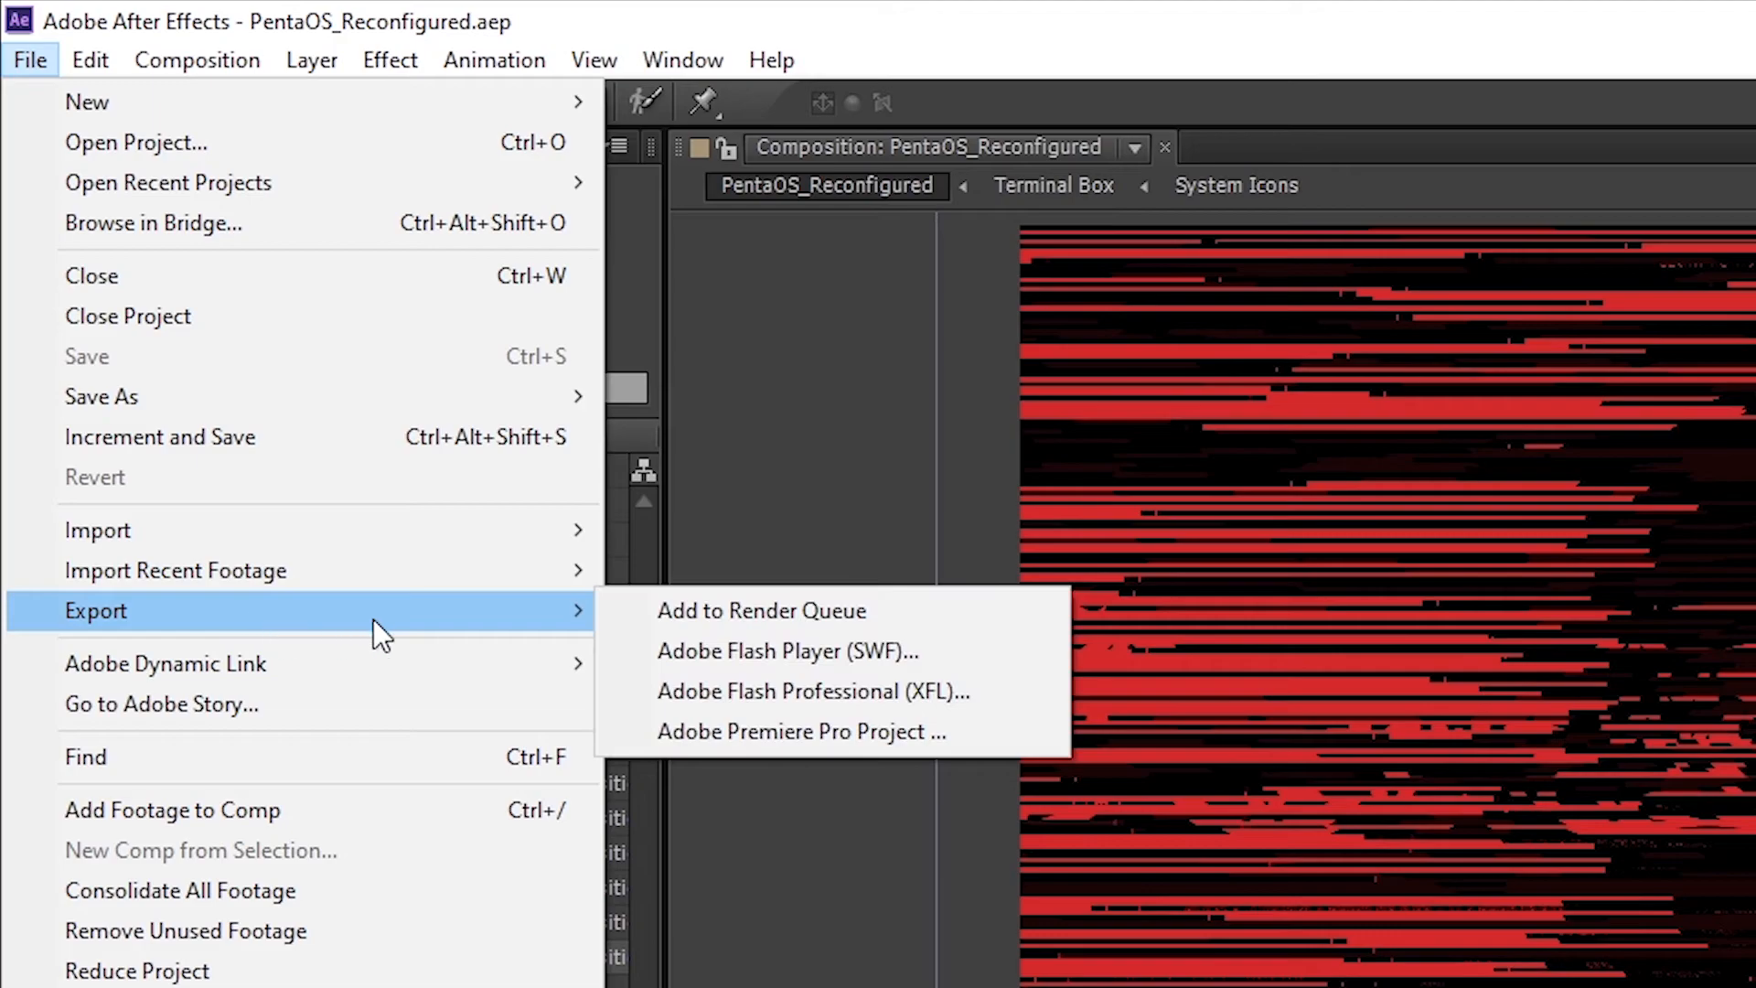
left_click(807, 612)
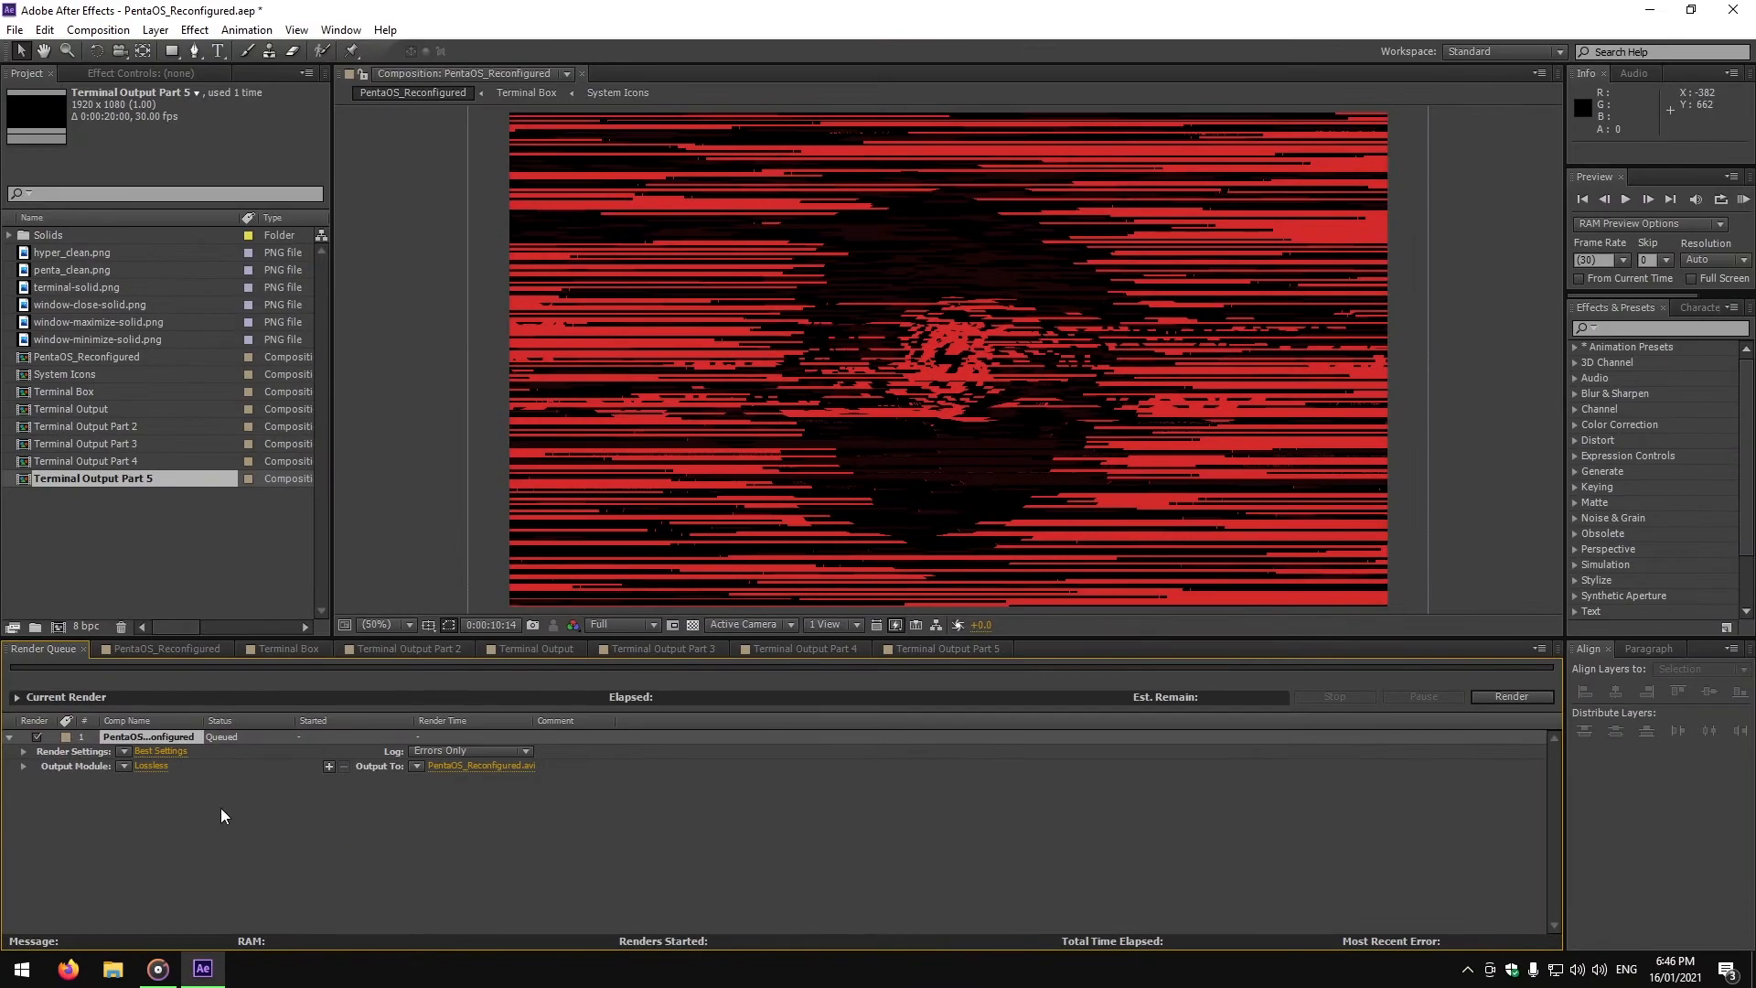
left_click(176, 752)
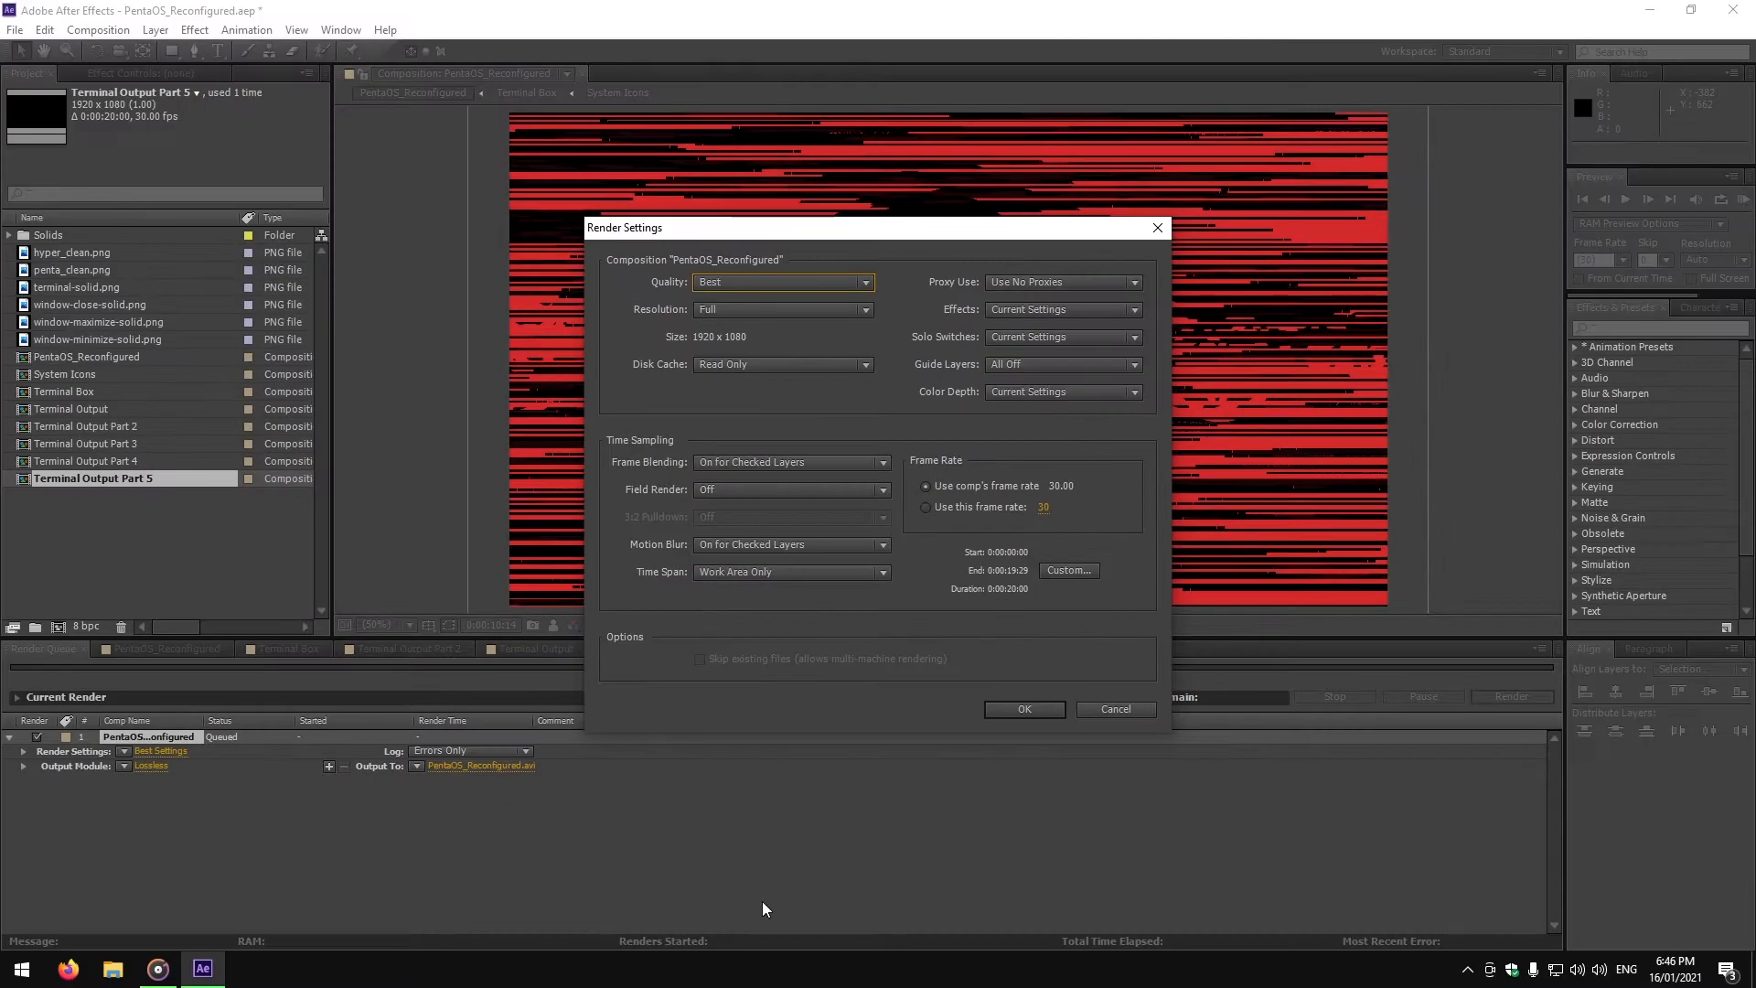
left_click(1143, 712)
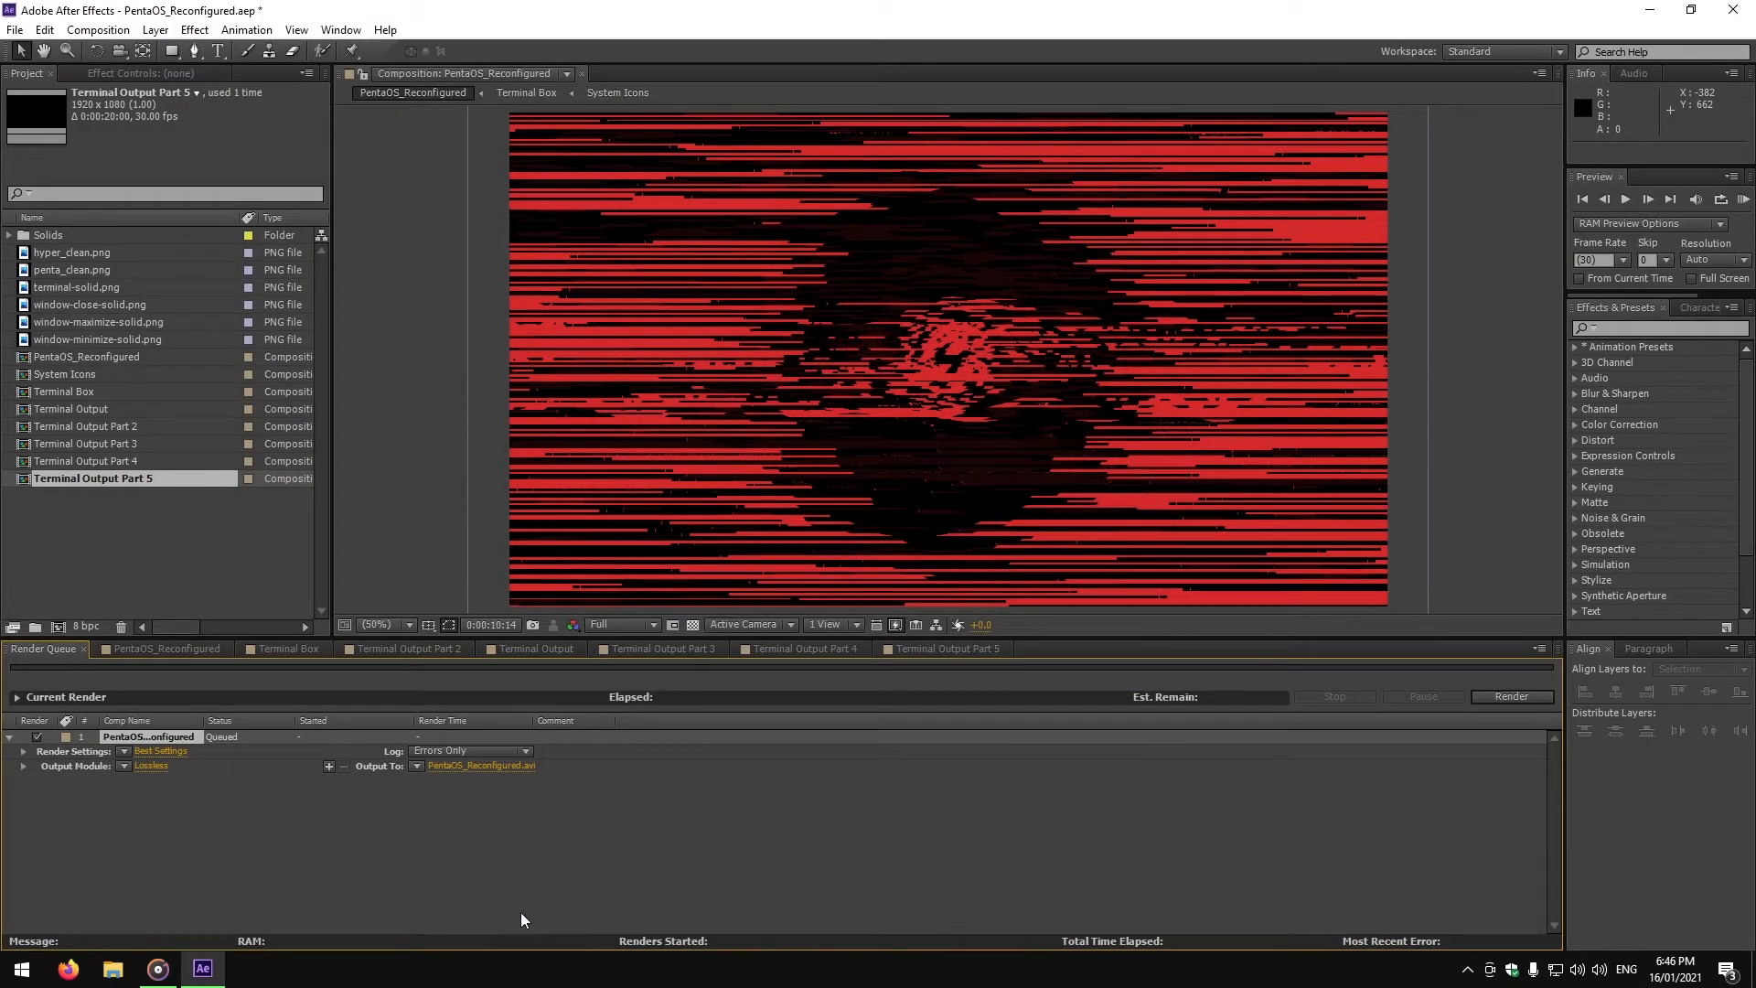
Set the output module format to QuickTime with RGB + Alpha channels and confirm the settings.
left_click(150, 767)
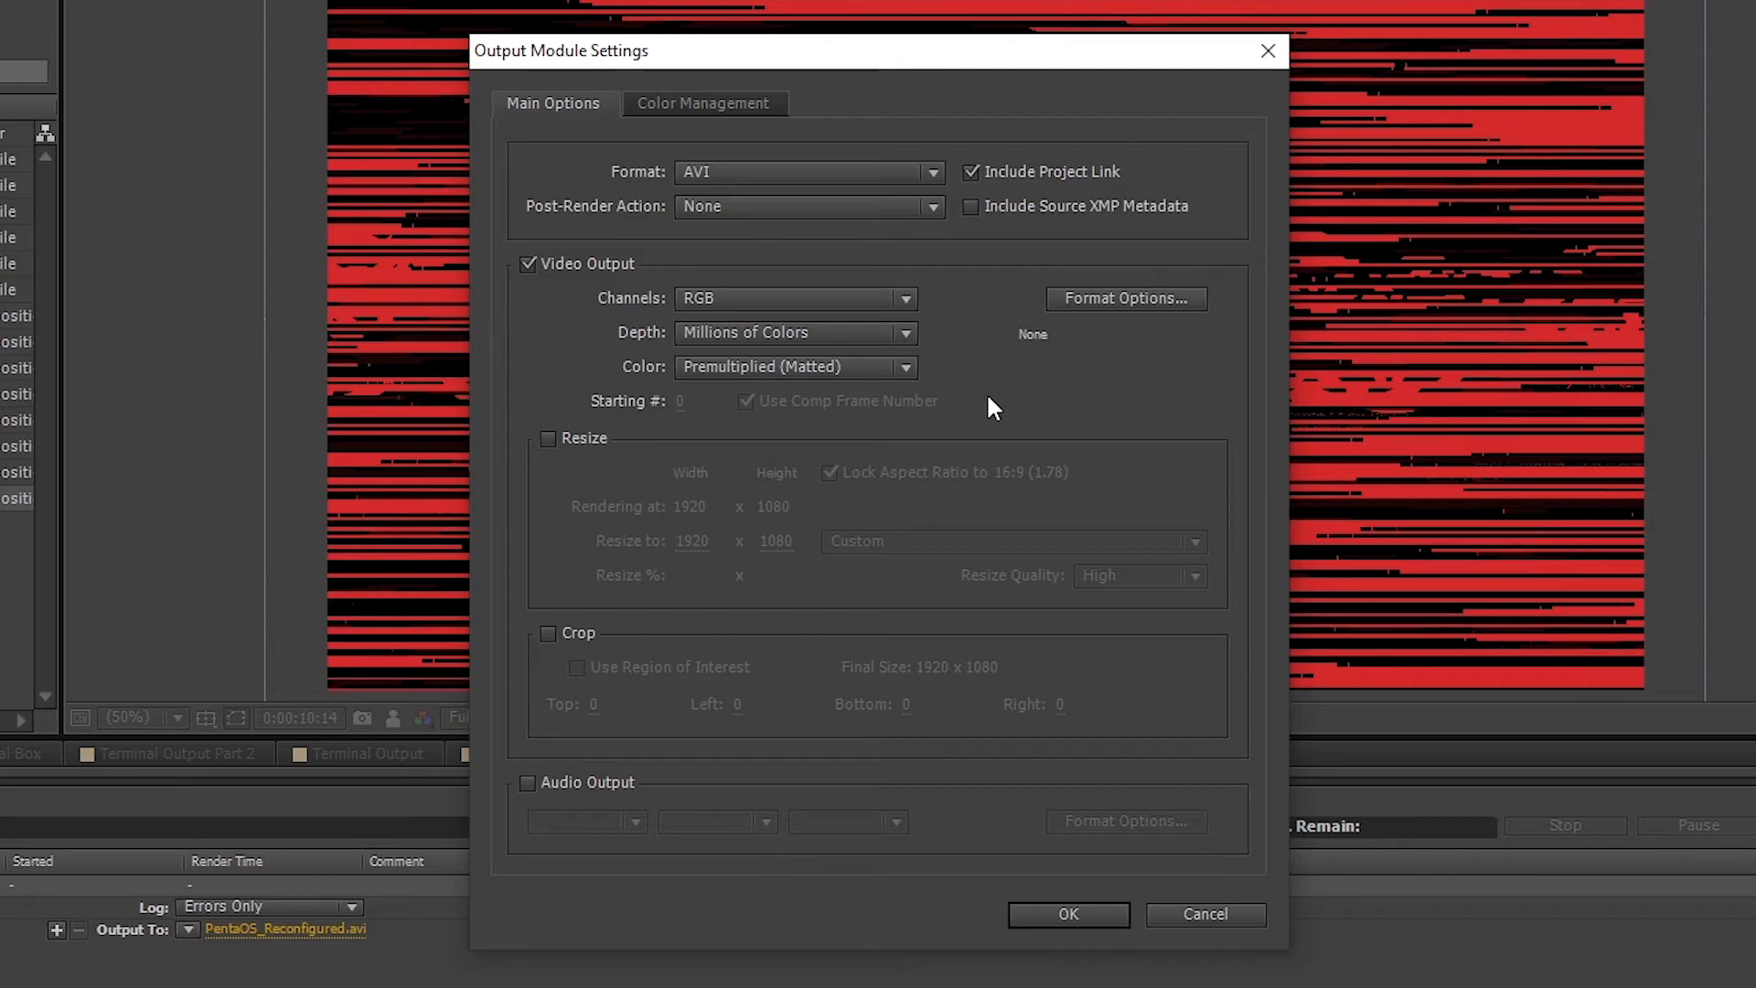
left_click(812, 171)
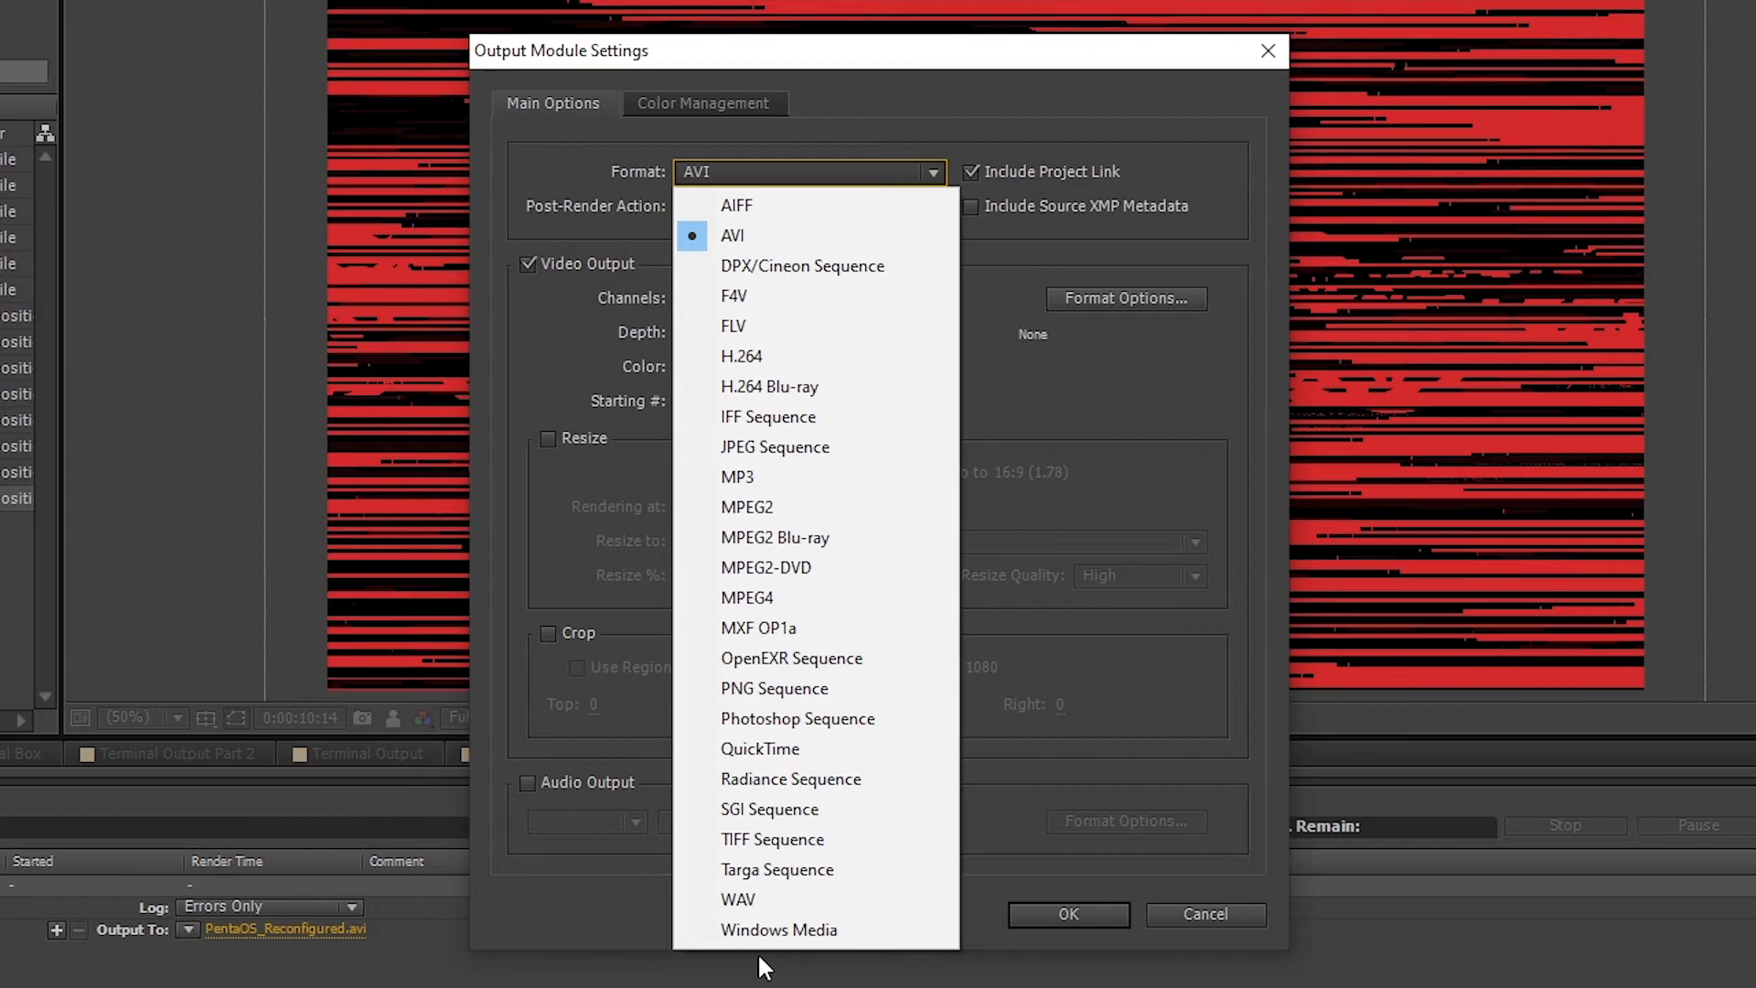
left_click(799, 752)
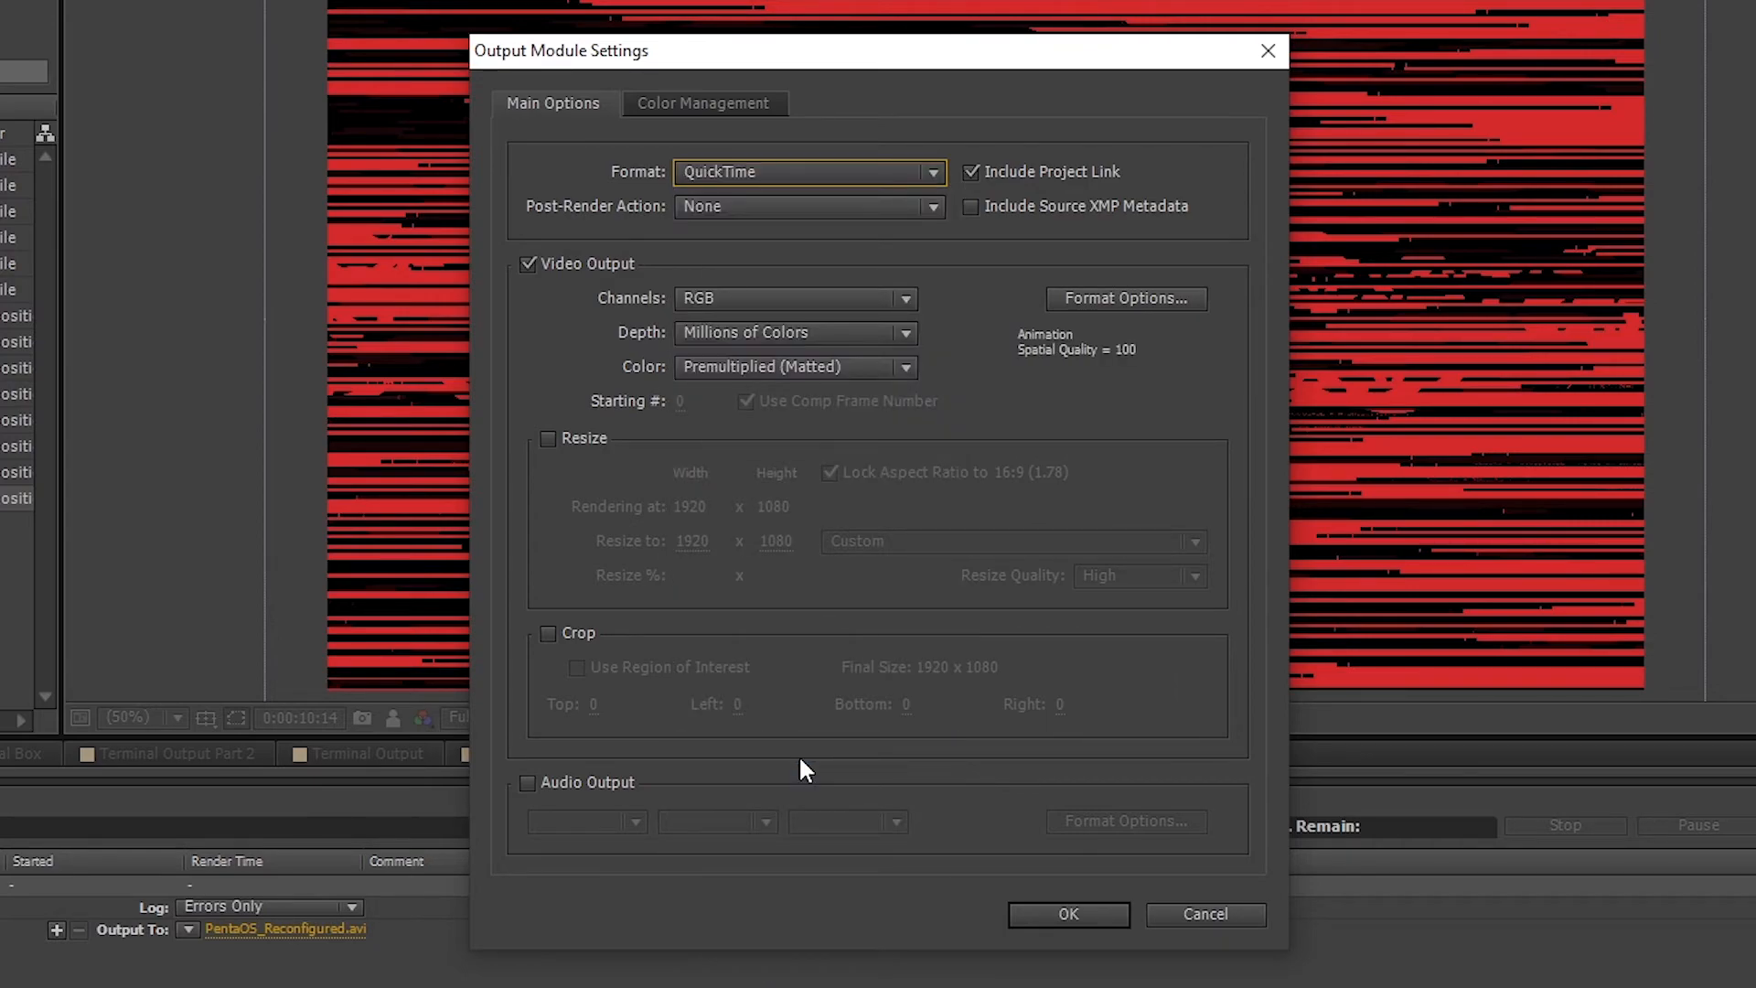
left_click(794, 300)
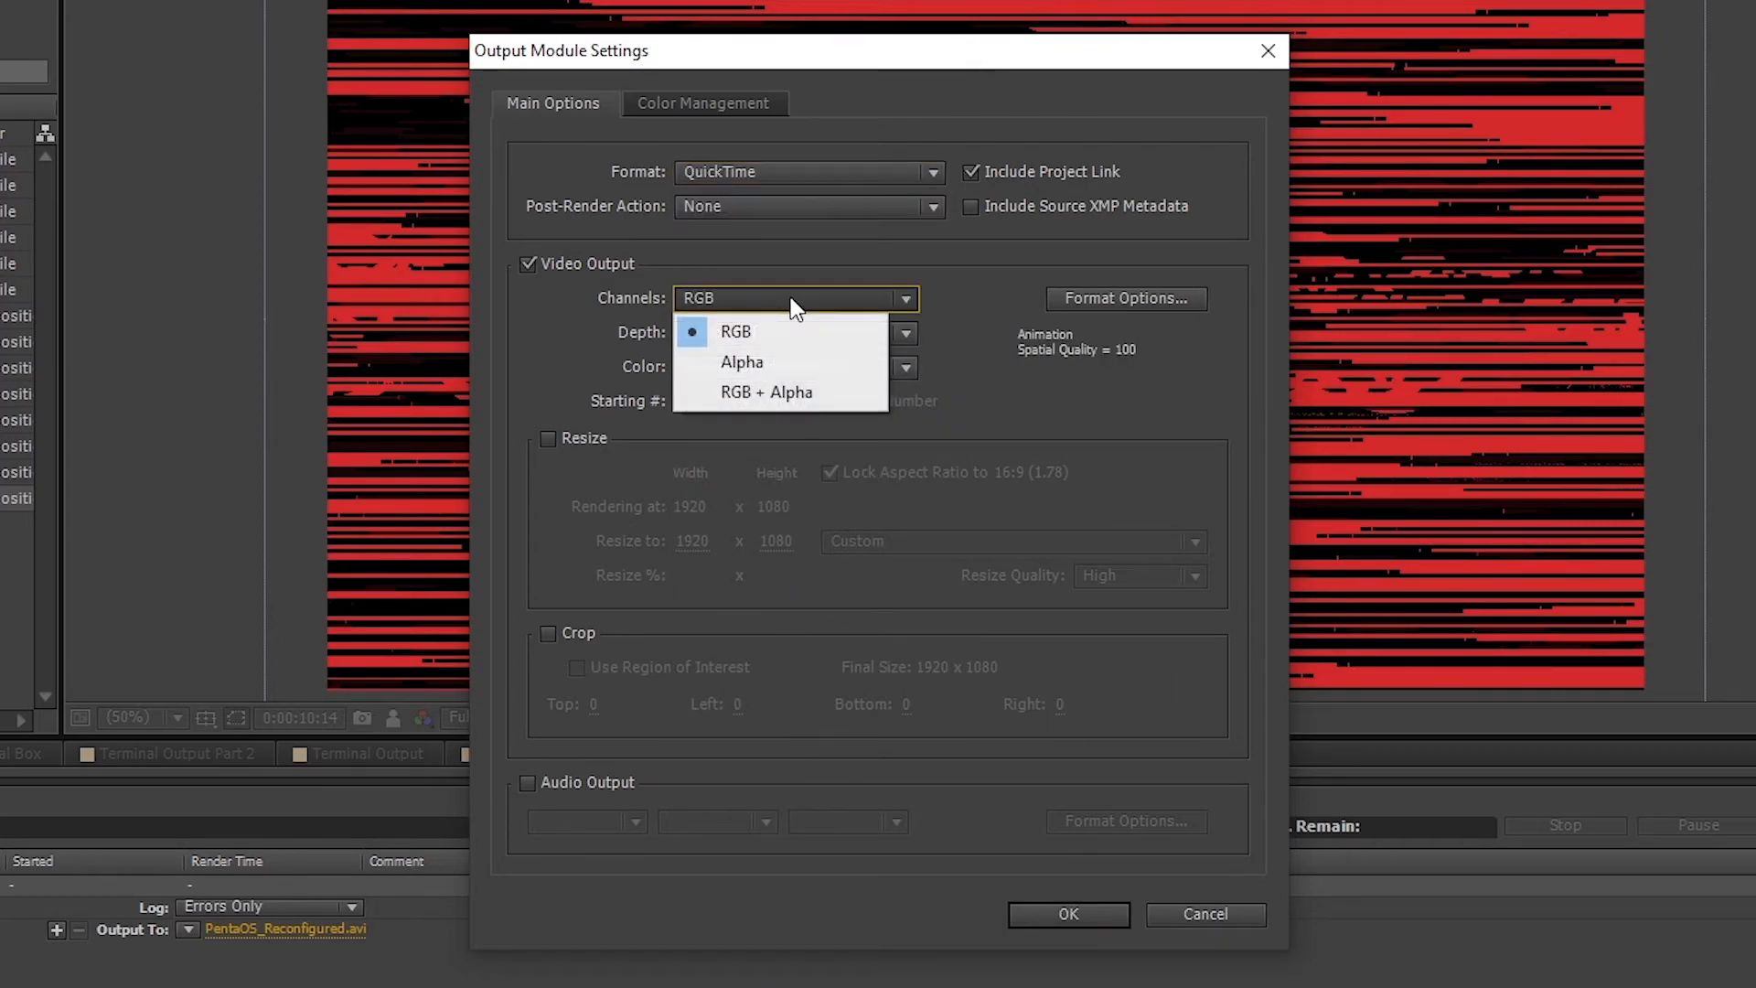
left_click(805, 393)
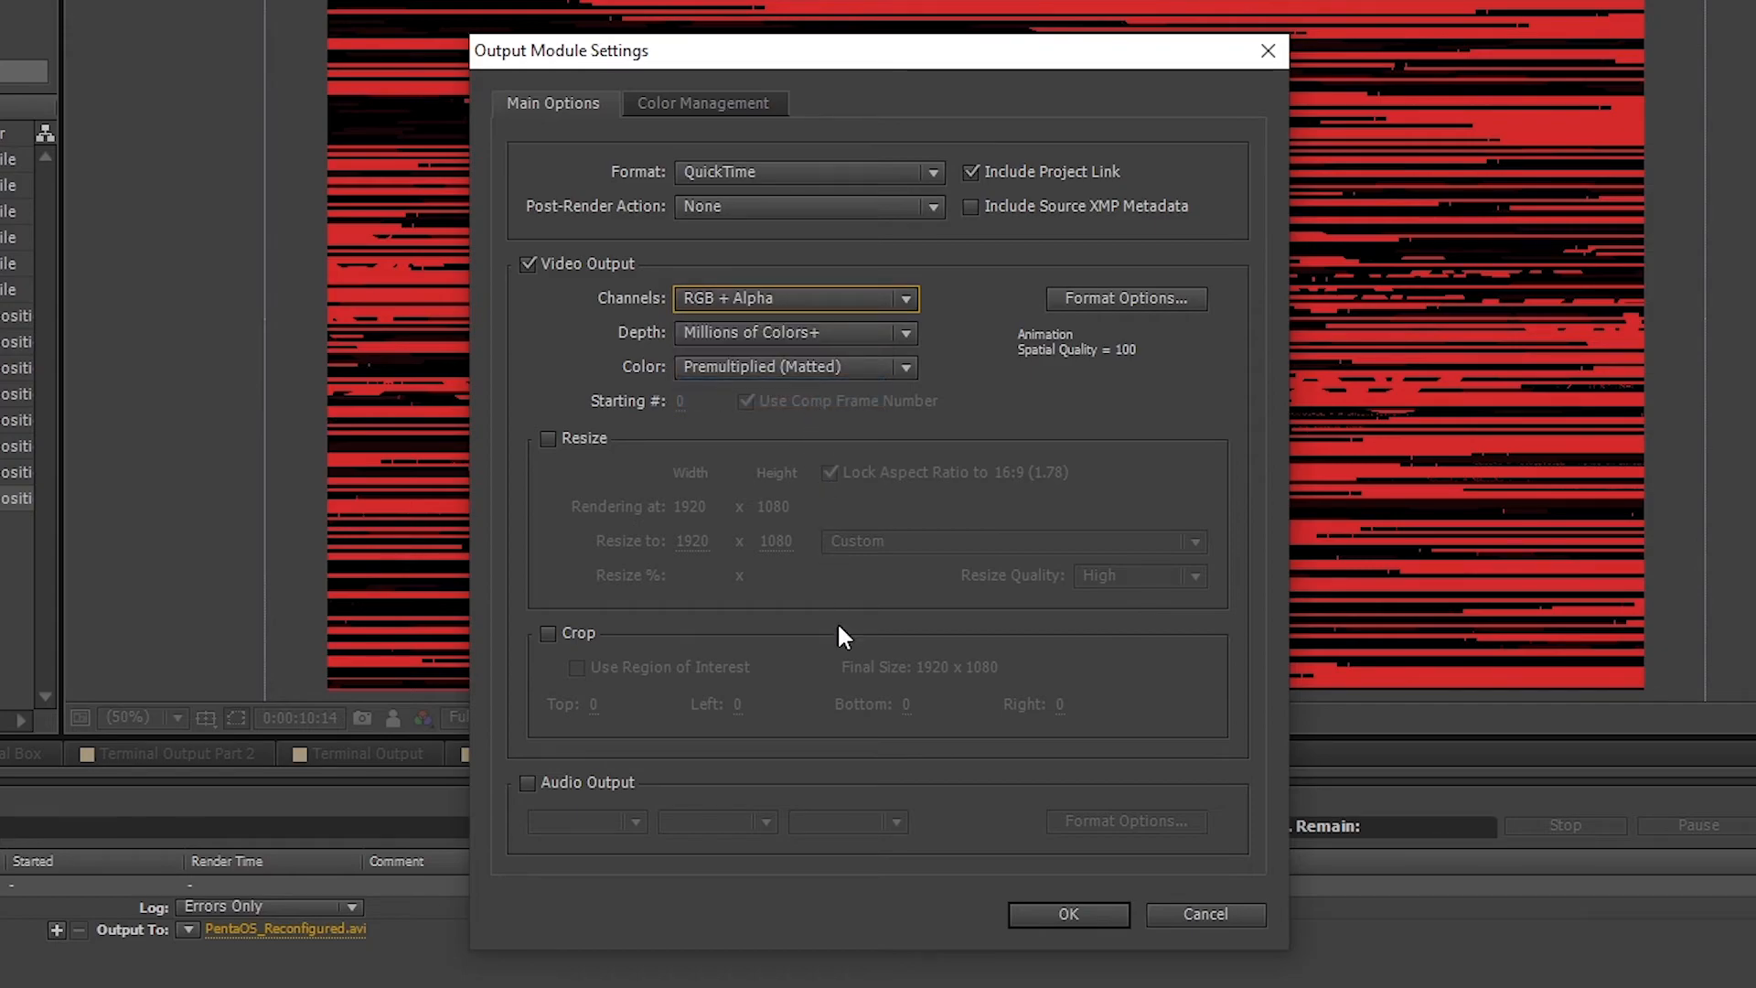
left_click(1061, 904)
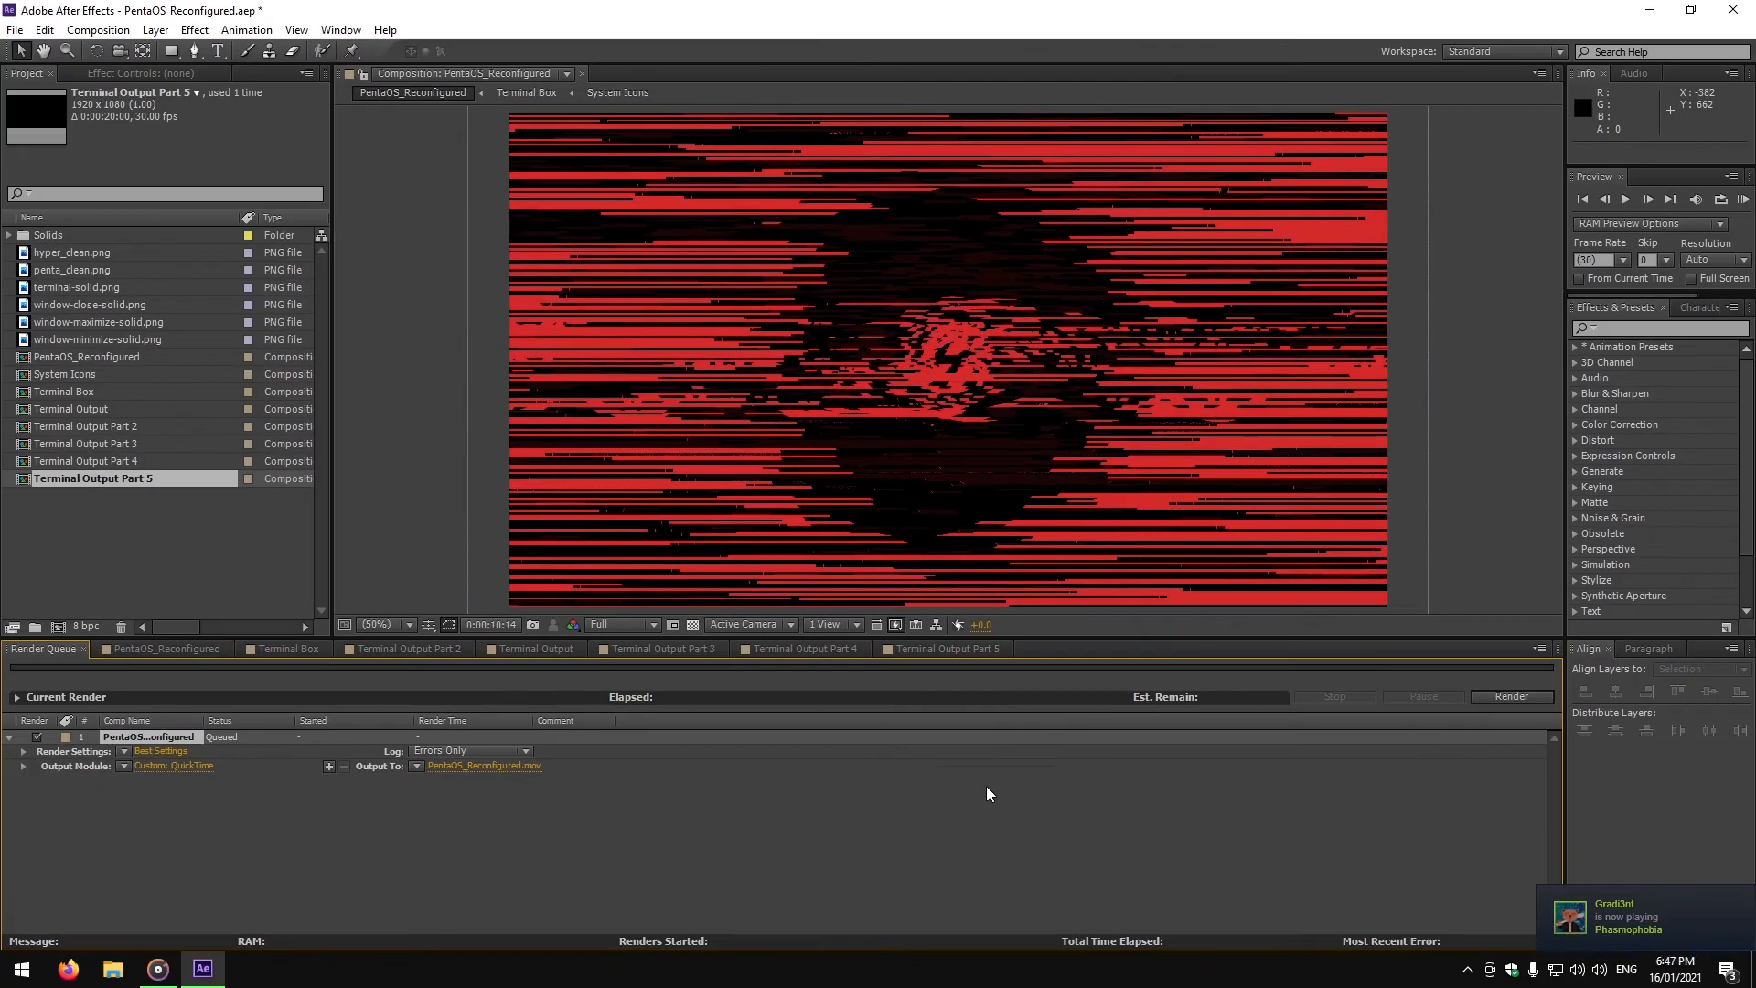
Save the output as PentaOS_Reconfigured.mov in the default location and start rendering the queue.
left_click(485, 766)
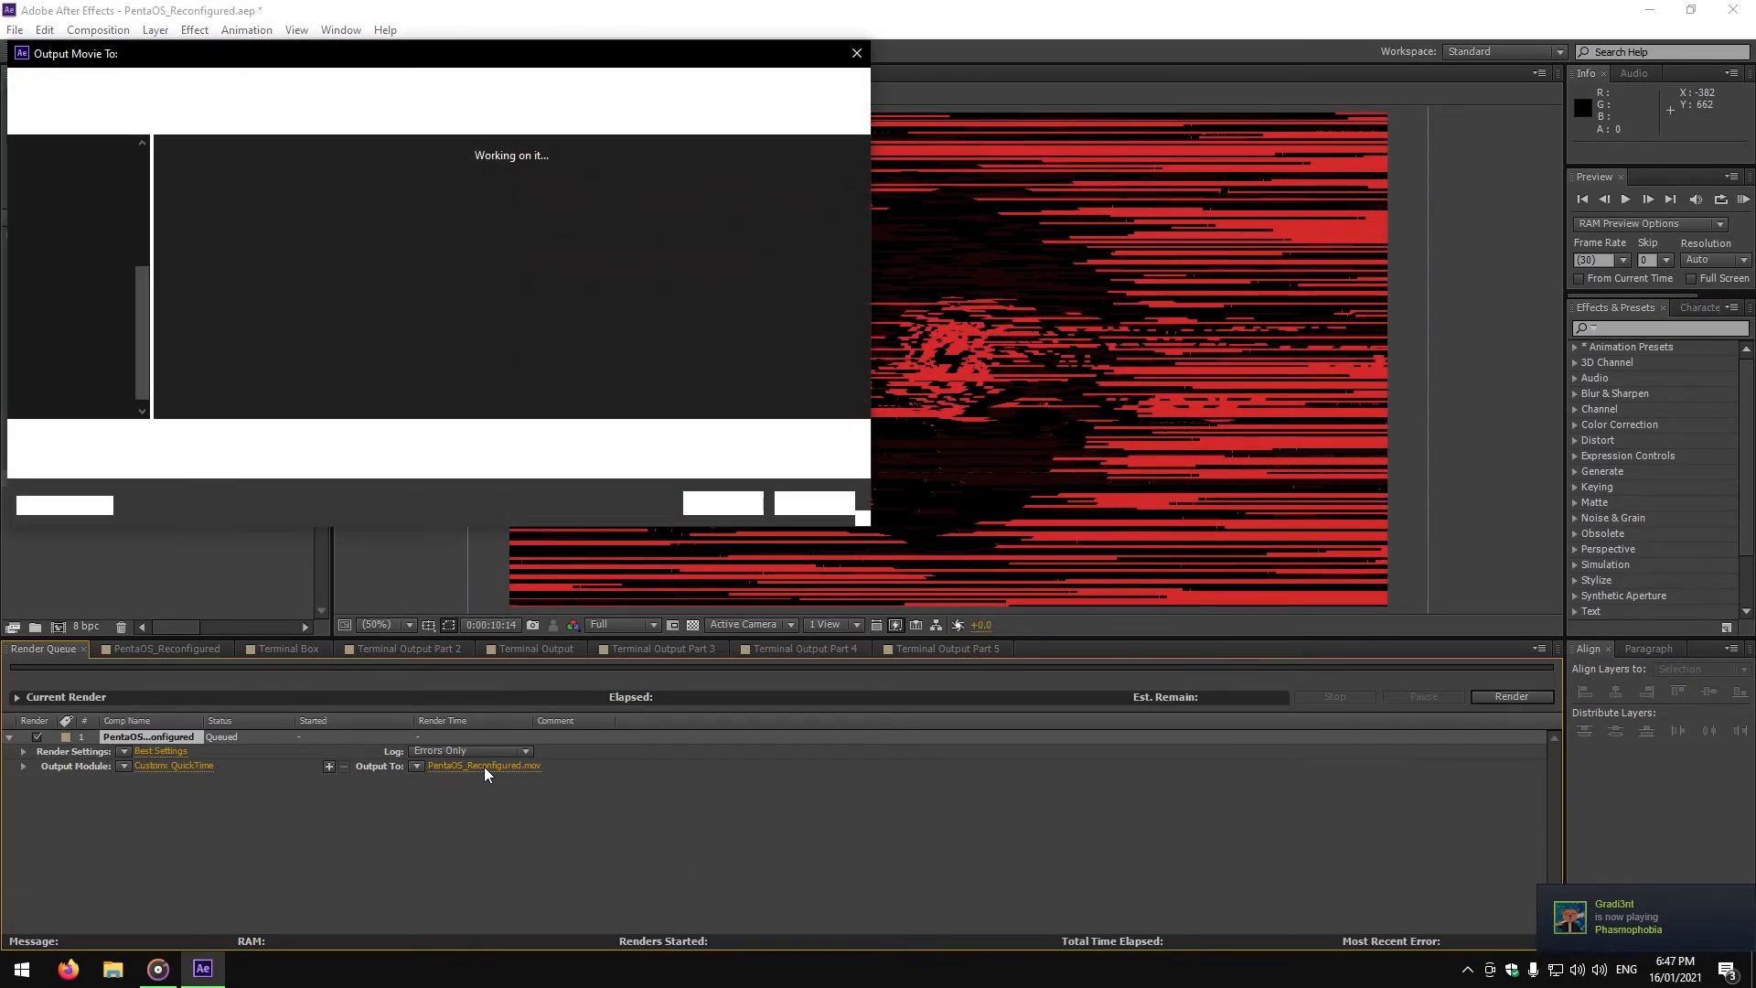
left_click(735, 505)
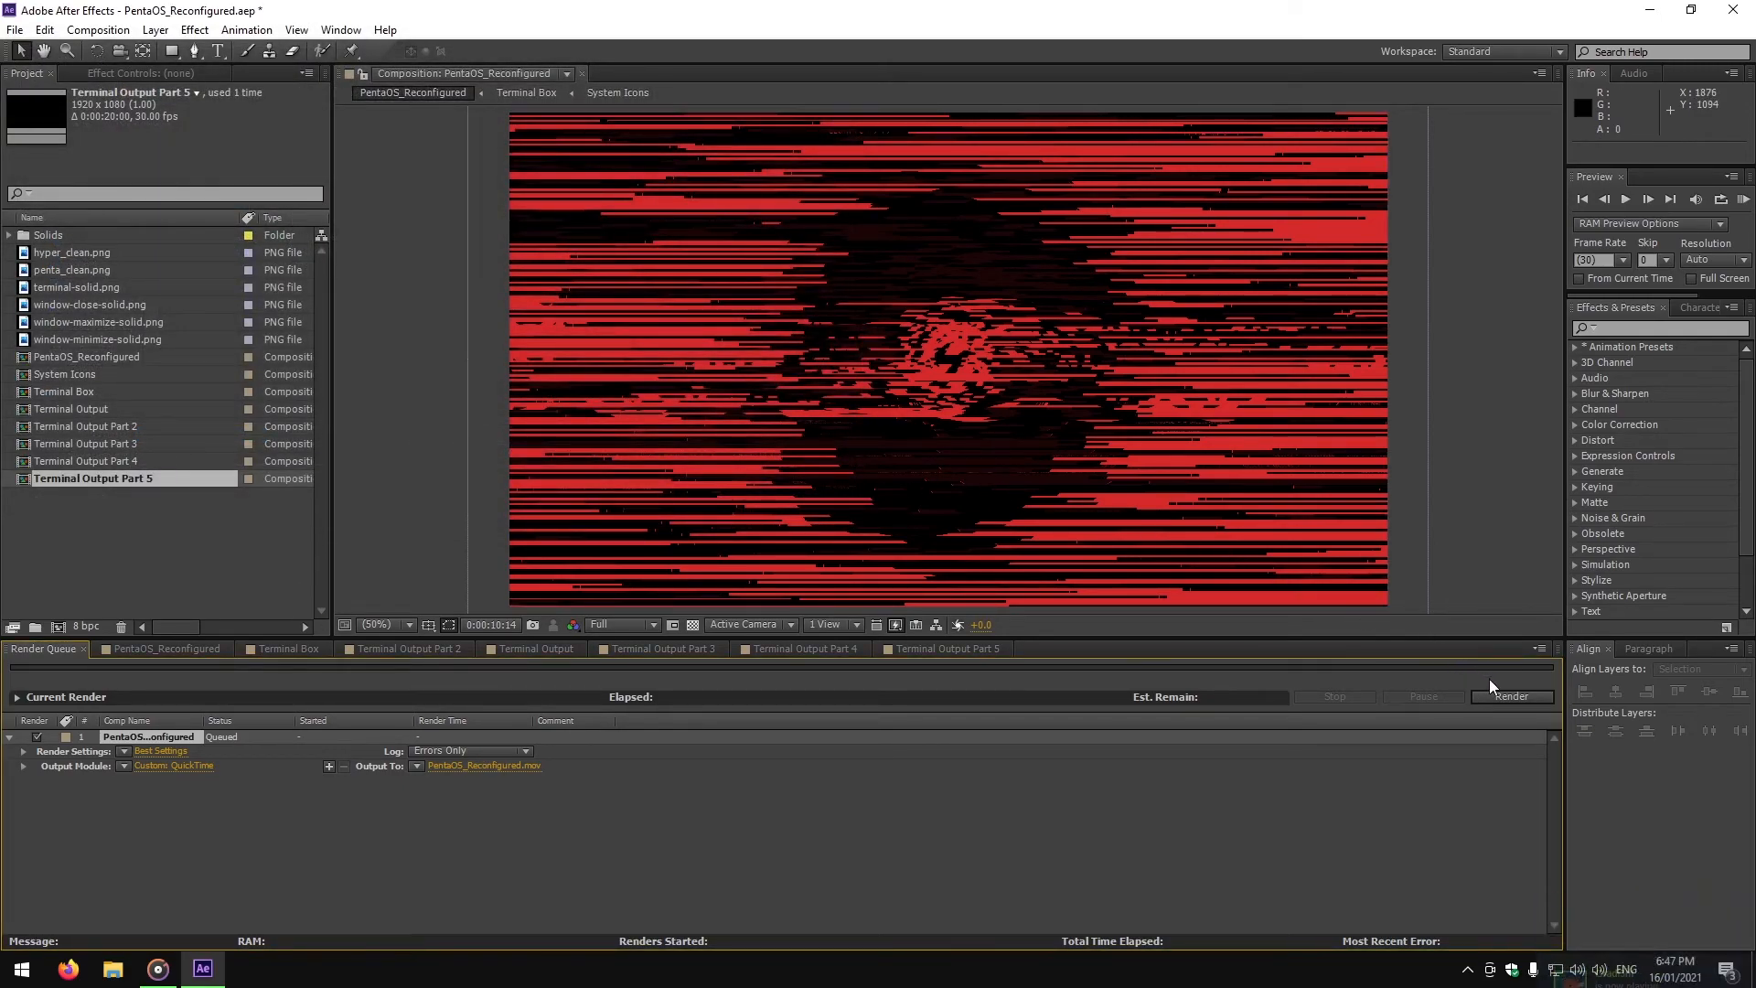
left_click(1511, 697)
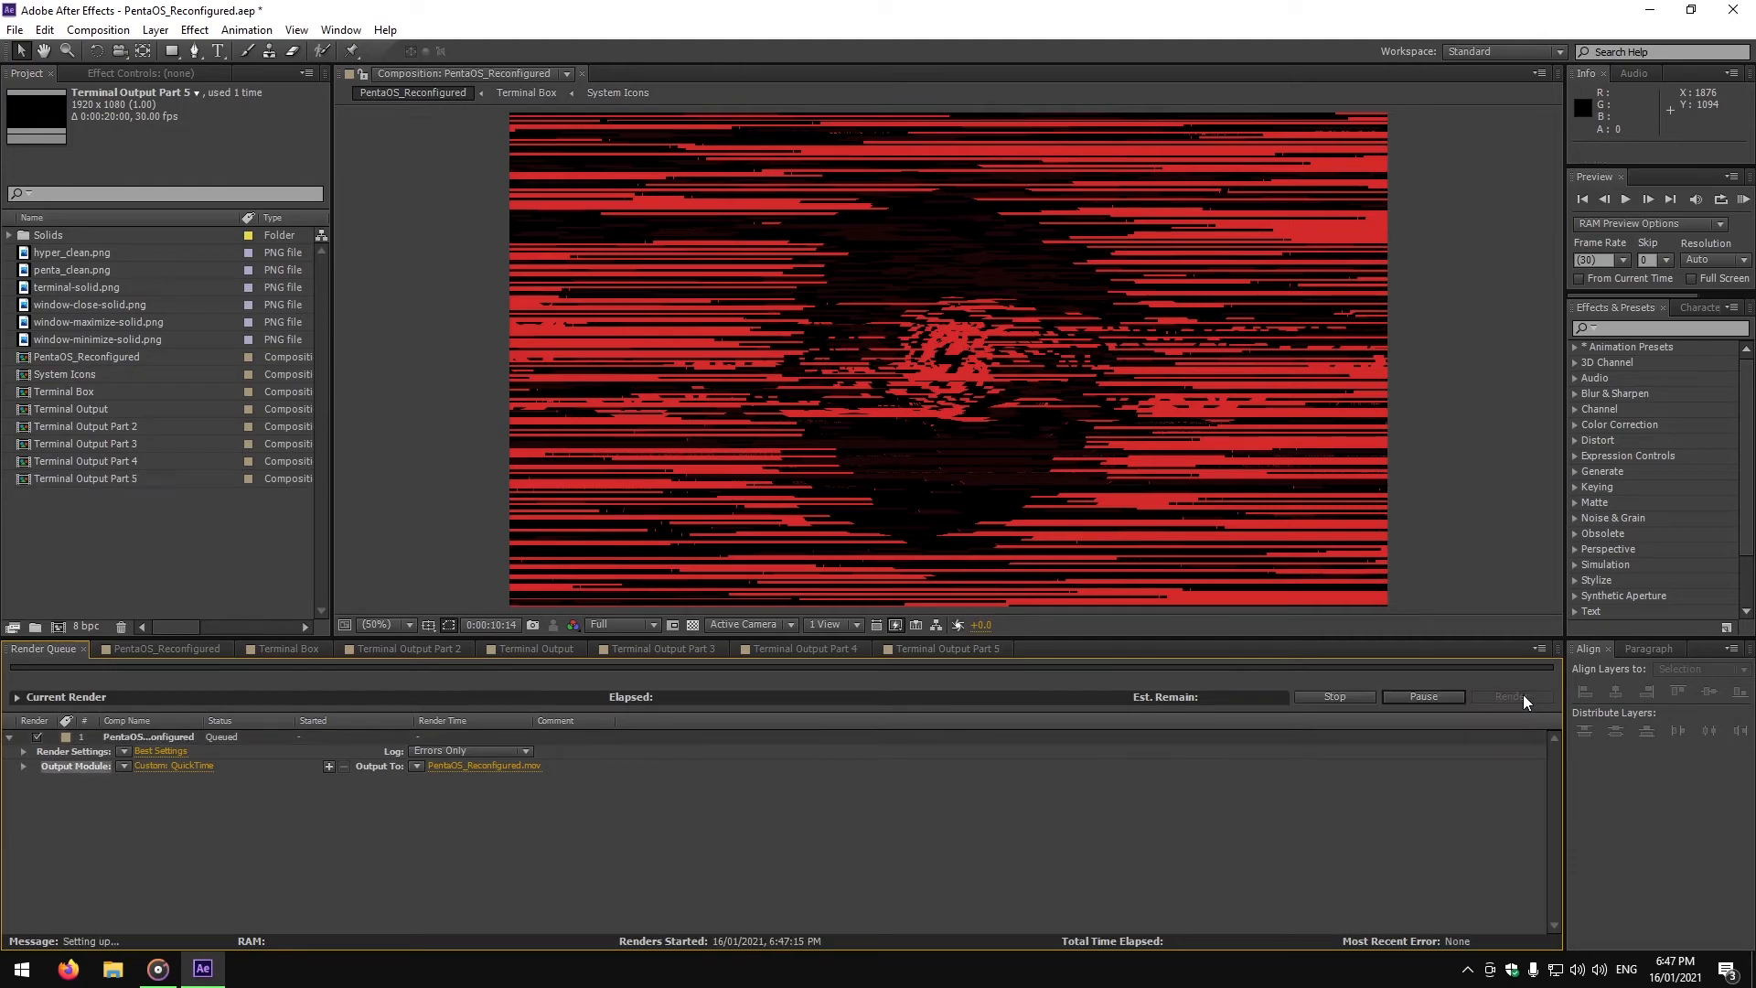